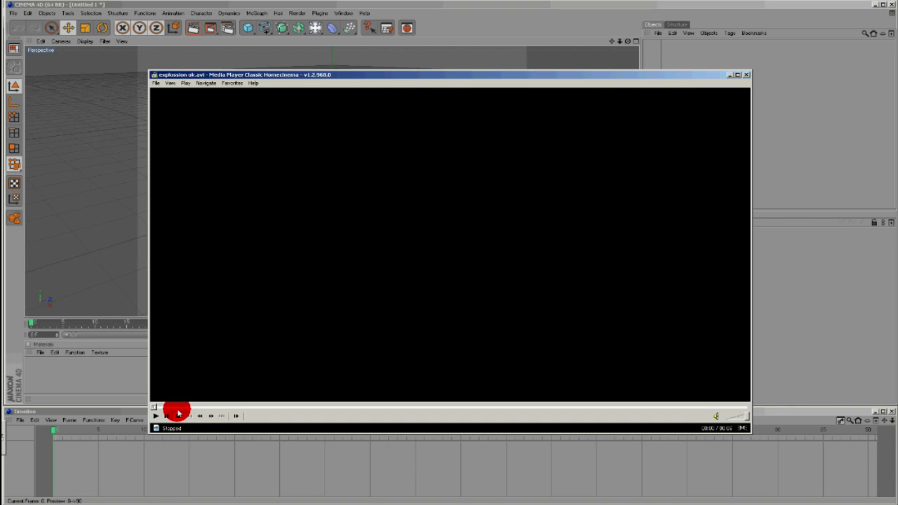
- Review the finished explosion preview clip in Media Player Classic, then close it and return to CINEMA 4D
click(178, 414)
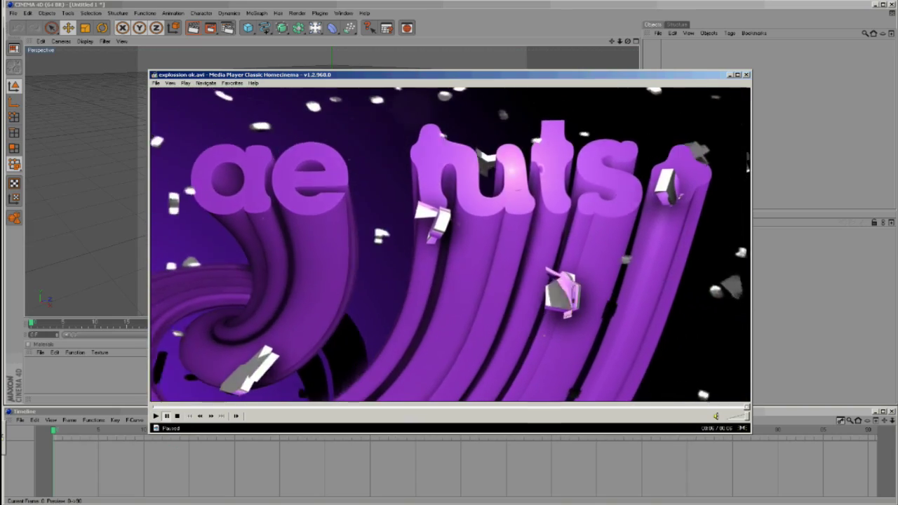
click(690, 176)
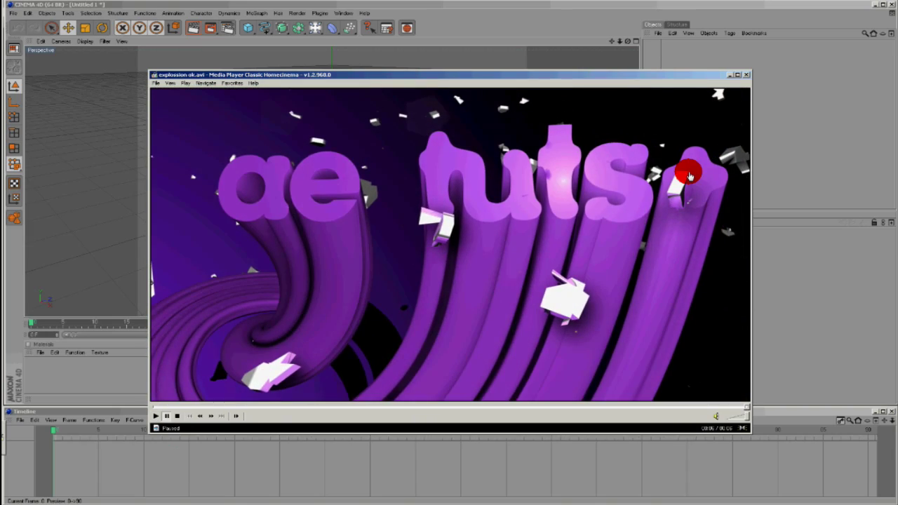
click(744, 80)
click(265, 7)
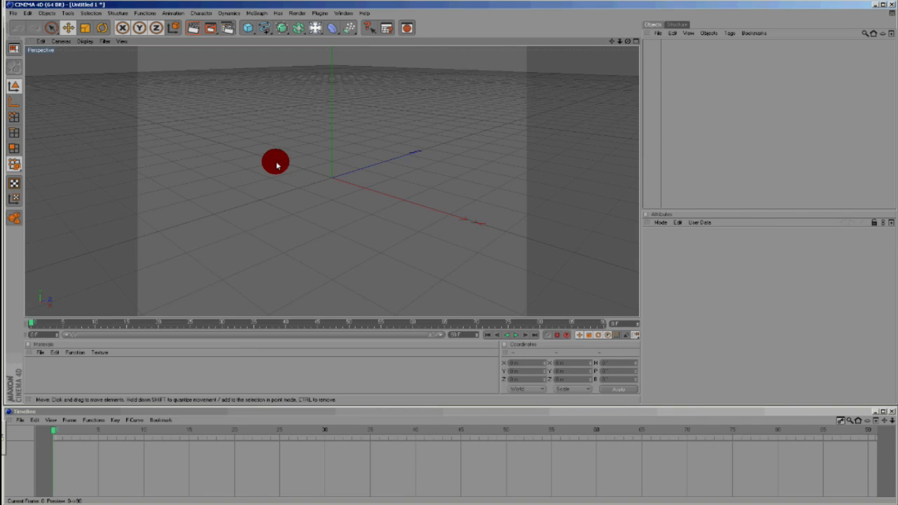
- Add a cube primitive, convert it to an editable polygon object and switch to polygon editing
click(251, 31)
click(264, 37)
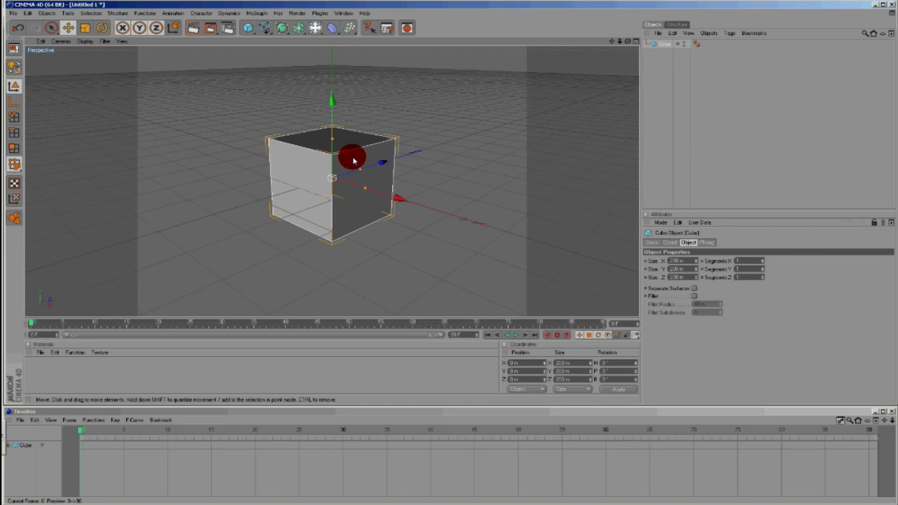
click(14, 67)
click(14, 148)
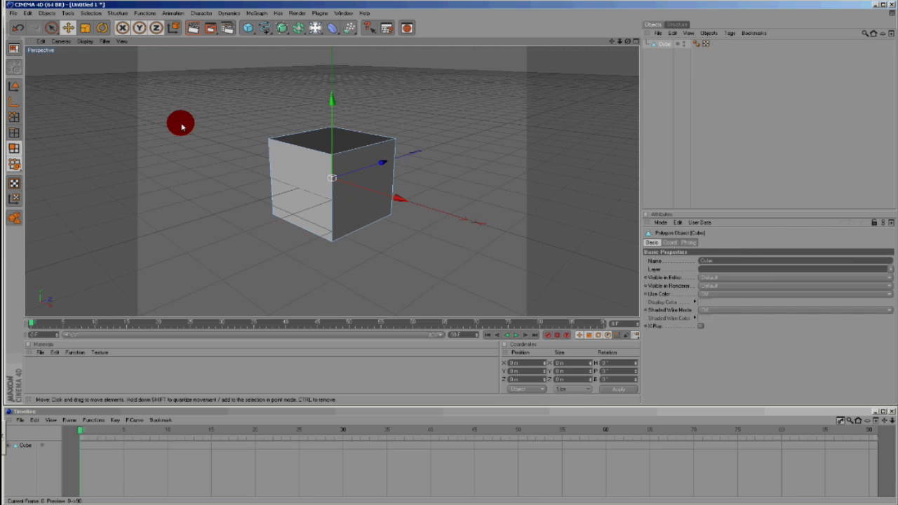
- Slice the cube with many random Knife line cuts in different directions across its visible faces
click(120, 14)
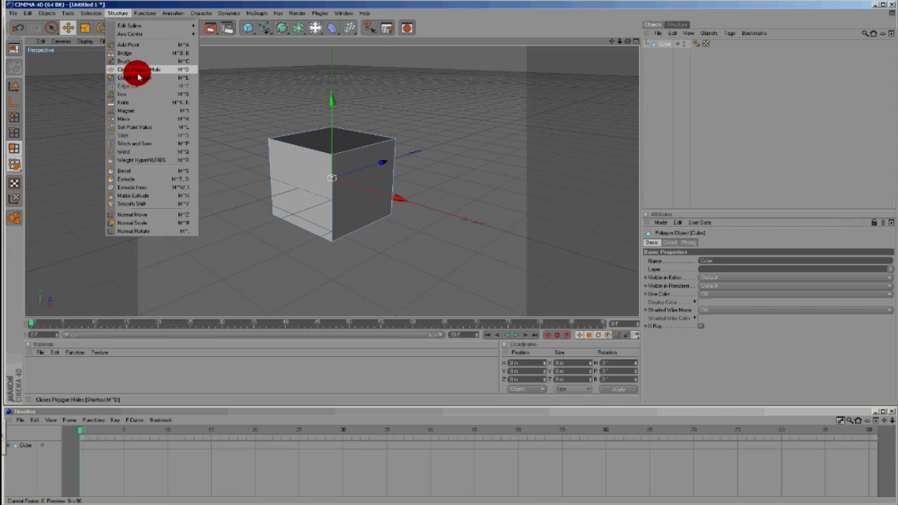
click(129, 103)
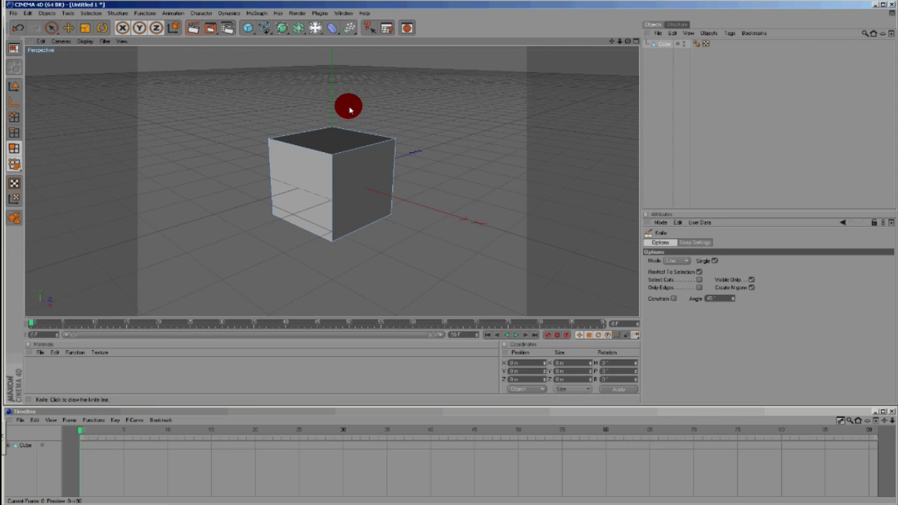
drag(294, 98, 315, 265)
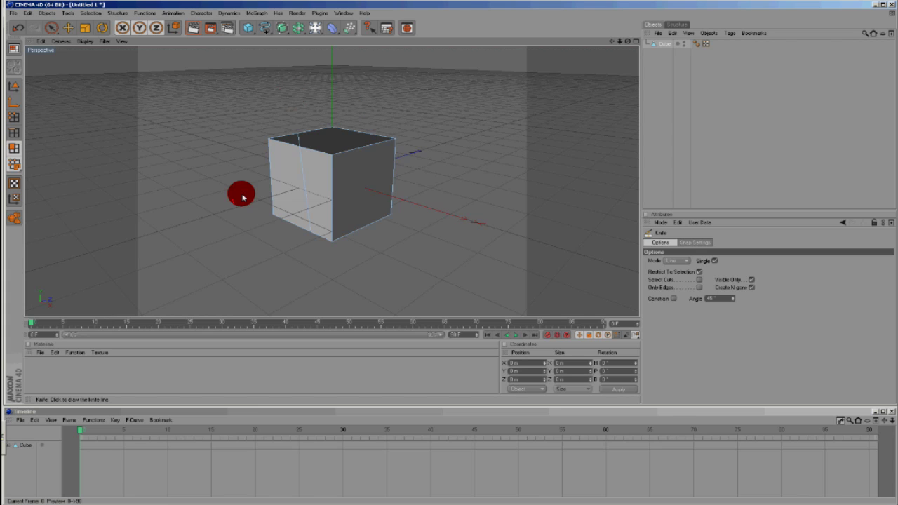
drag(242, 197, 359, 115)
drag(246, 152, 389, 159)
drag(367, 75, 322, 217)
drag(236, 156, 400, 242)
drag(287, 267, 381, 67)
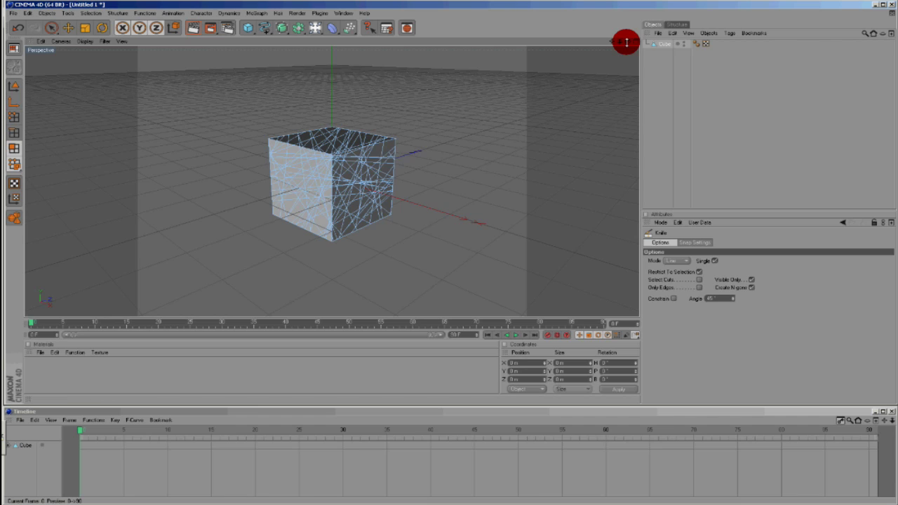
- Cut the cube's opposite faces with more random Knife lines until they are densely divided
mouse_move(626, 42)
mouse_down()
mouse_move(378, 66)
mouse_move(614, 40)
mouse_move(215, 57)
mouse_move(218, 79)
mouse_up()
drag(233, 135, 408, 243)
drag(226, 112, 309, 192)
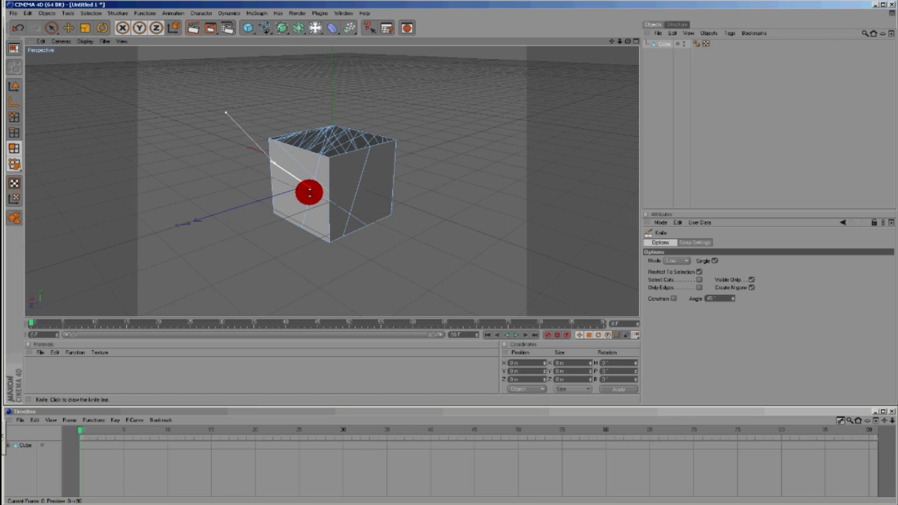
drag(226, 233, 450, 132)
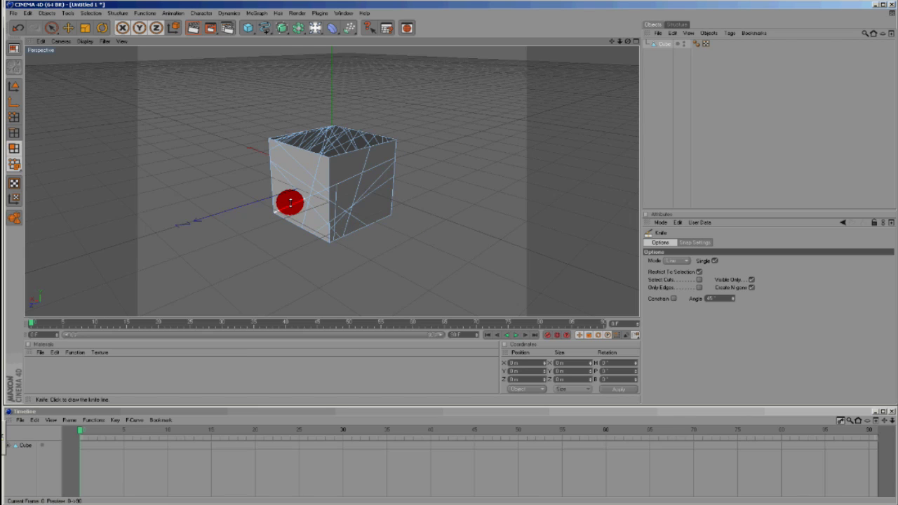
drag(256, 98, 341, 289)
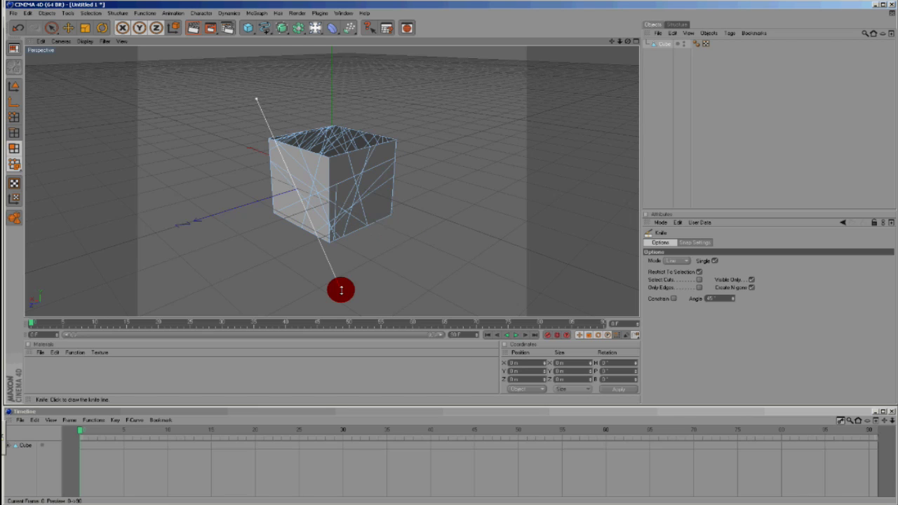
drag(223, 99, 309, 249)
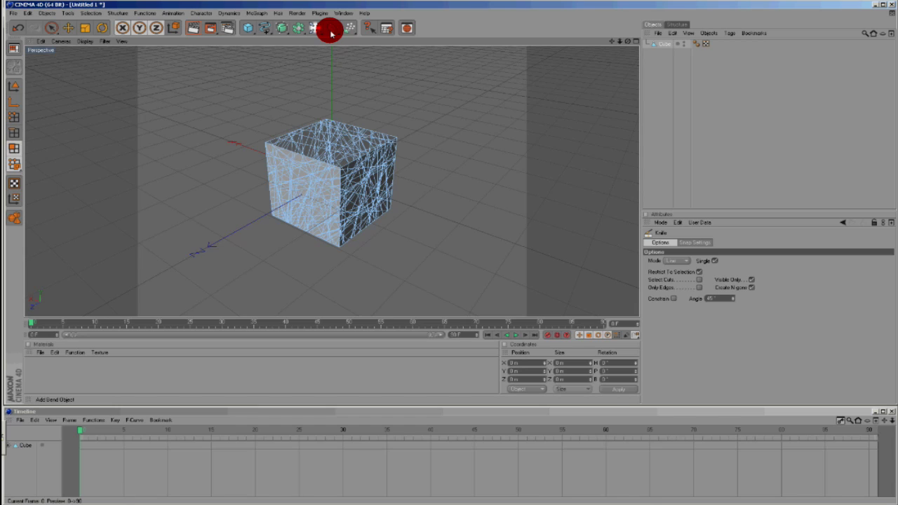
- Add an Explosion FX deformer and make it a child of the cube
drag(330, 33, 423, 78)
drag(665, 65, 663, 45)
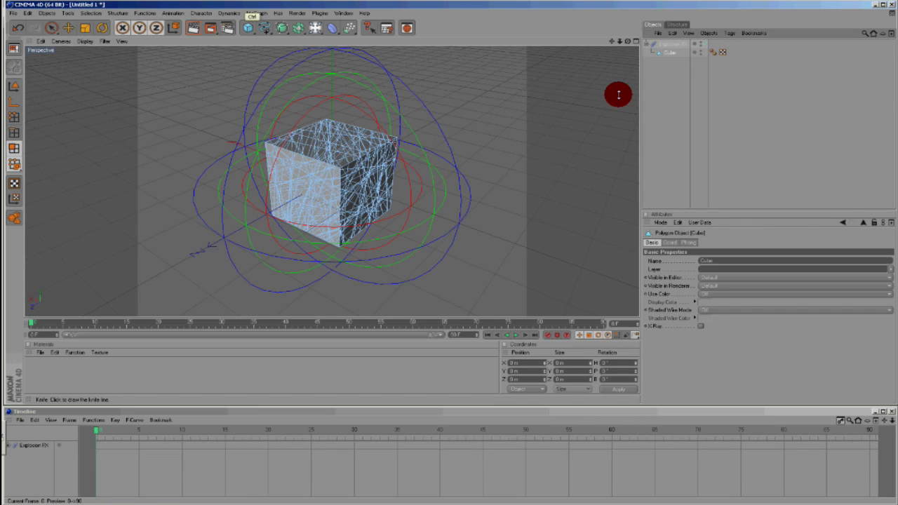
click(664, 63)
drag(667, 44, 665, 53)
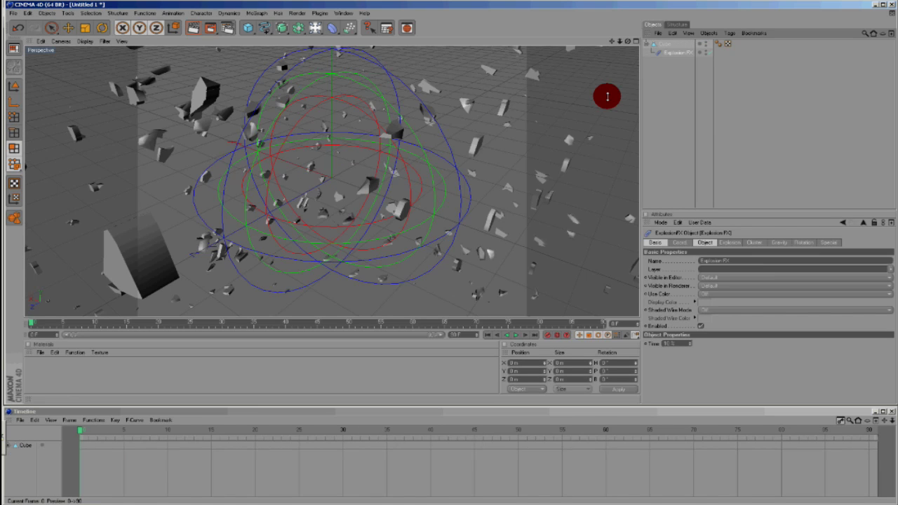
- Set the Explosion FX time to 0 % and keyframe it at frames 0 and 30 with automatic keyframing on
drag(689, 343, 371, 186)
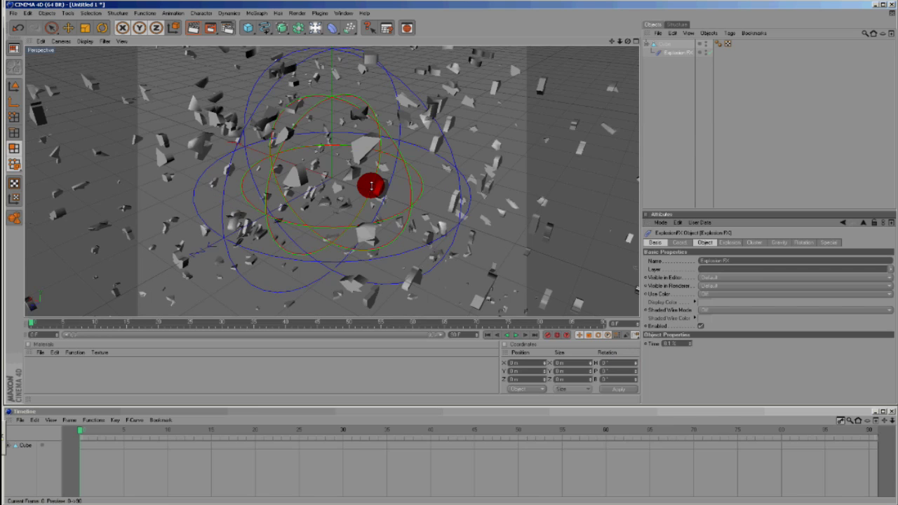
drag(371, 185, 344, 432)
click(548, 334)
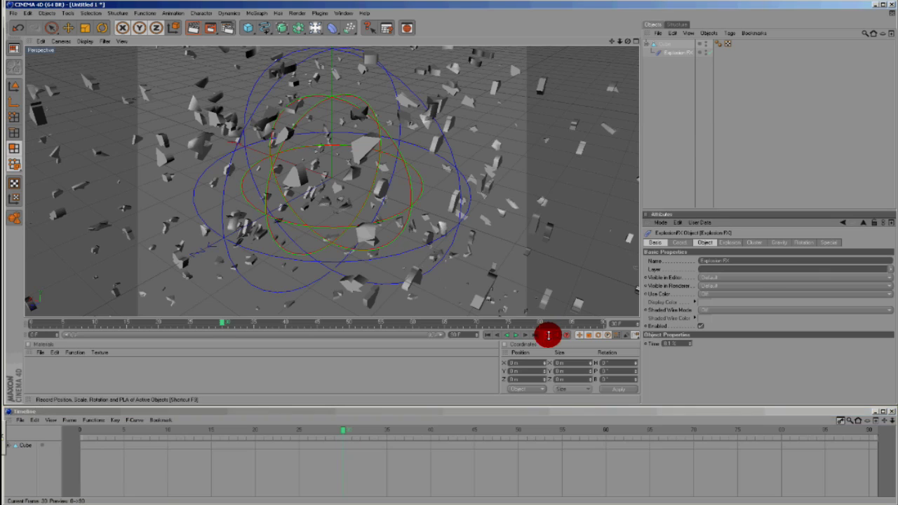
click(557, 336)
click(556, 337)
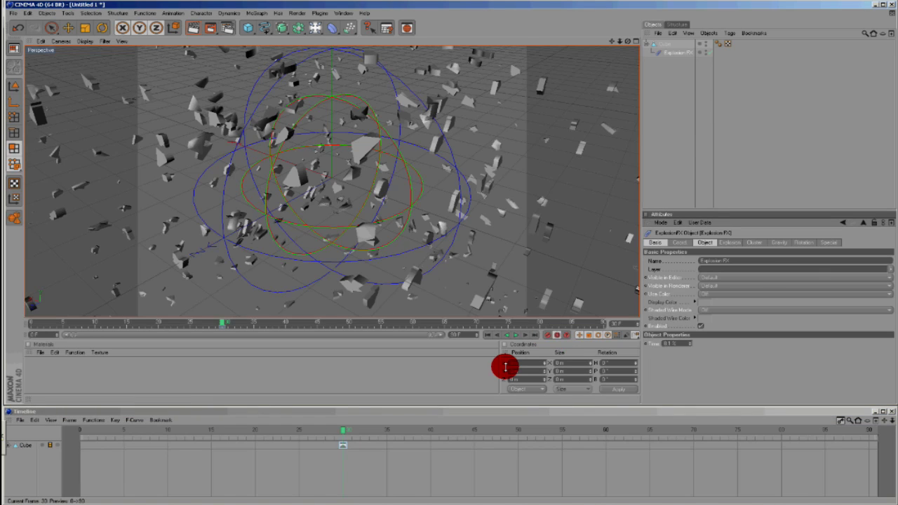
drag(689, 329, 607, 353)
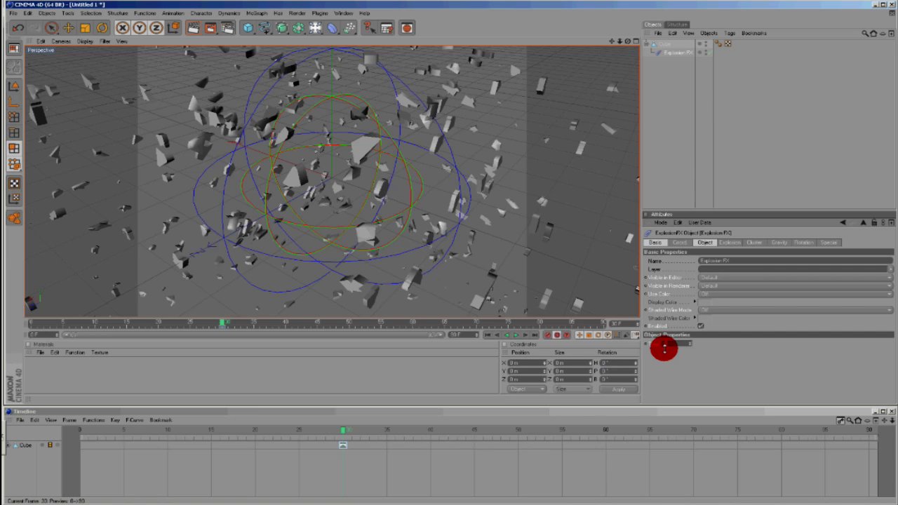
key(ctrl+z)
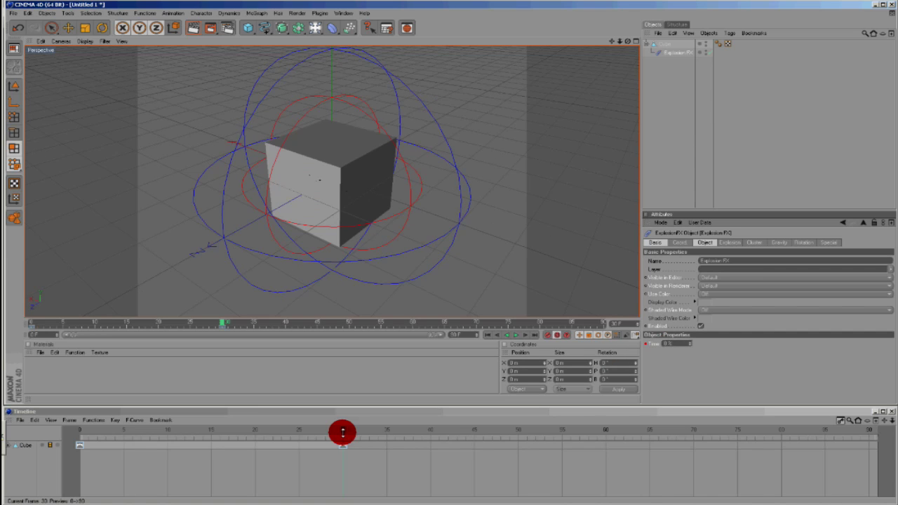
- Extend the animation to 500 frames and keyframe the Explosion FX time at about 9 % on frame 100
drag(885, 420, 685, 504)
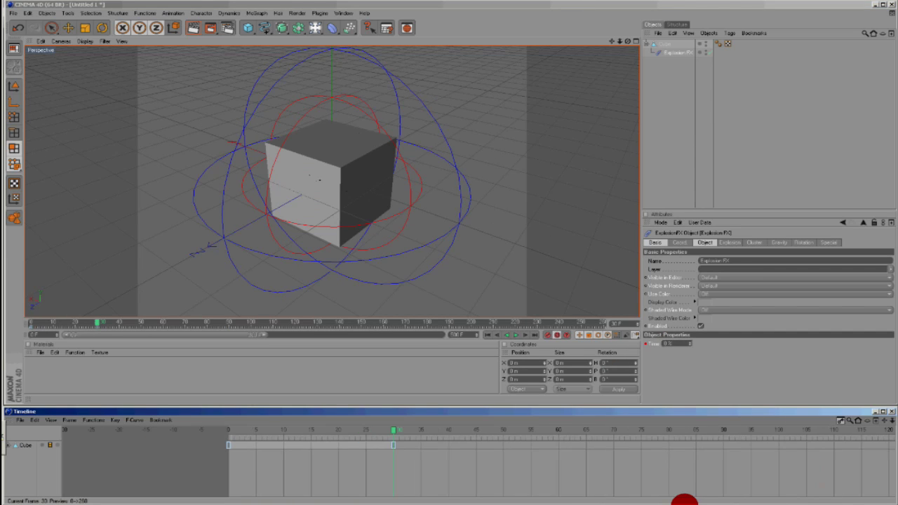
click(779, 430)
click(655, 341)
mouse_move(655, 341)
mouse_down()
mouse_move(594, 343)
mouse_move(528, 331)
mouse_move(663, 363)
mouse_move(661, 353)
mouse_move(367, 411)
mouse_move(462, 355)
mouse_move(100, 504)
mouse_up()
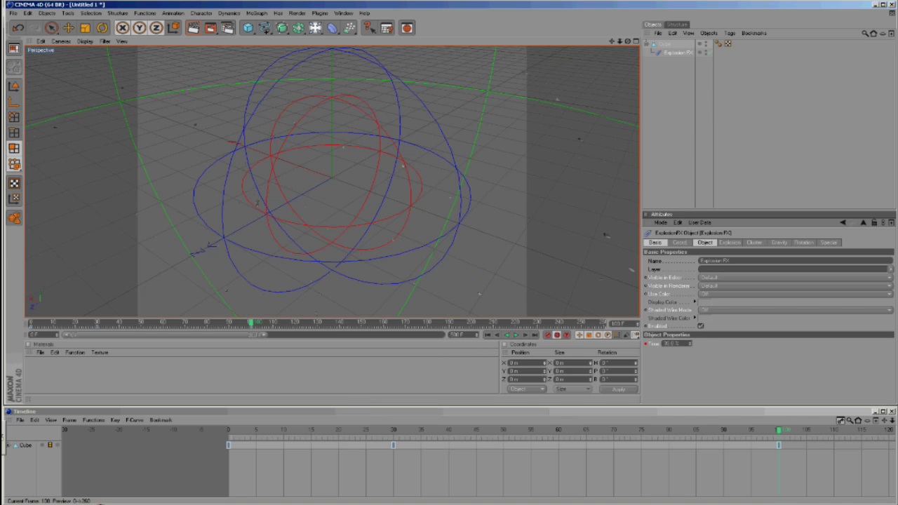
mouse_move(692, 345)
mouse_down()
mouse_move(216, 440)
mouse_move(121, 499)
mouse_move(157, 483)
mouse_move(135, 498)
mouse_move(145, 492)
mouse_up()
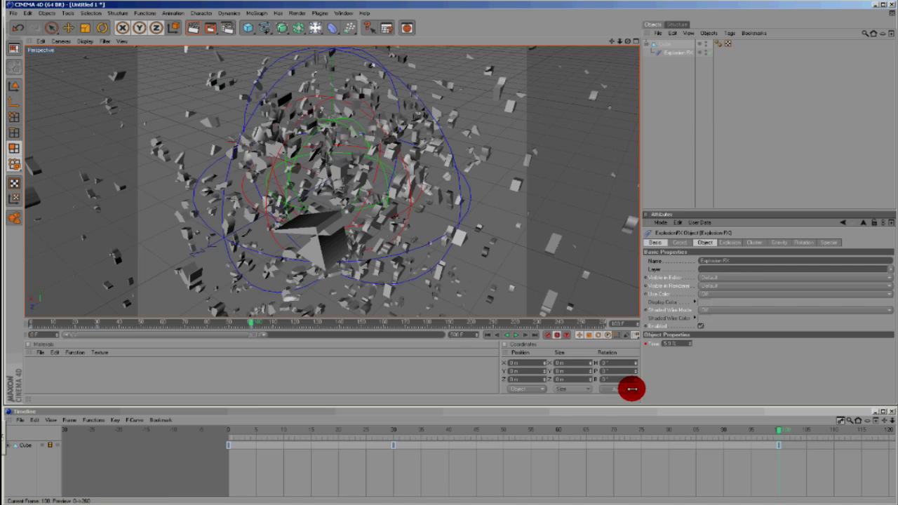
drag(681, 371, 802, 313)
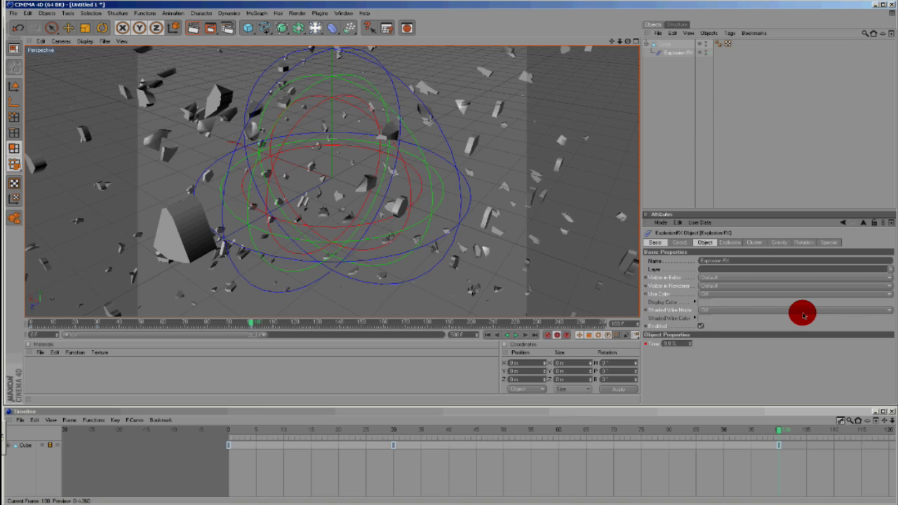
- Set the Explosion FX gravity direction to None and scrub the timeline to check the explosion
click(778, 242)
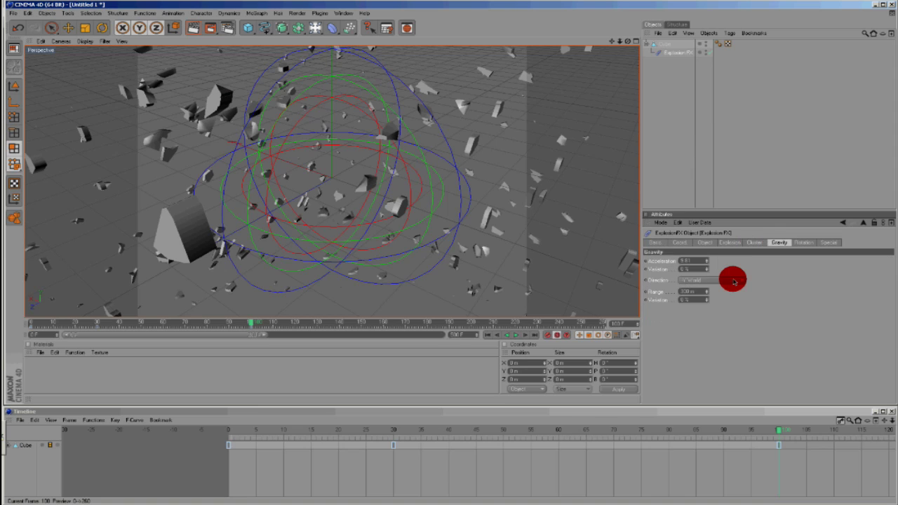
click(733, 281)
click(712, 300)
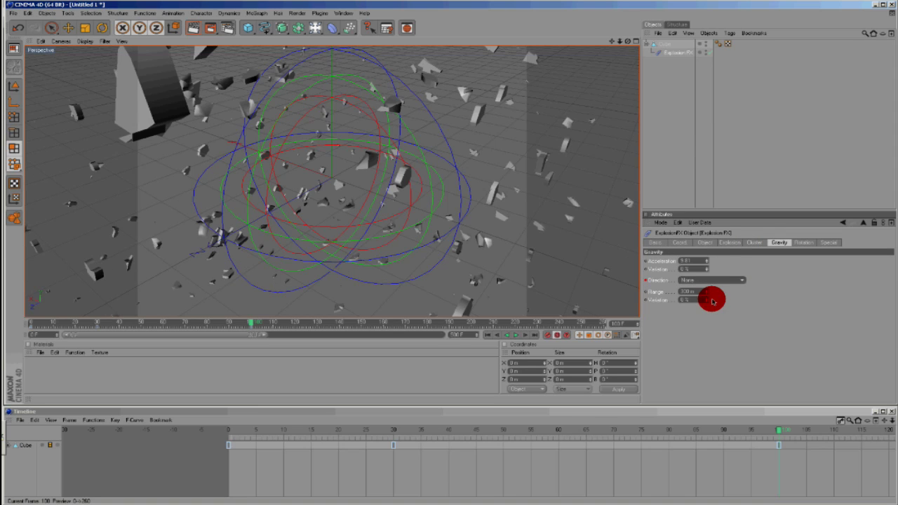
drag(778, 431, 698, 461)
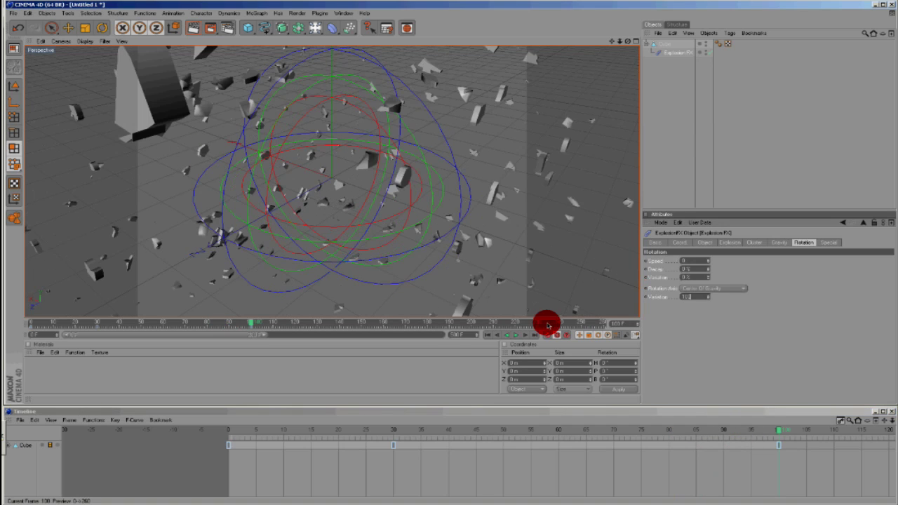
key(Tab)
text(5)
key(ctrl+z)
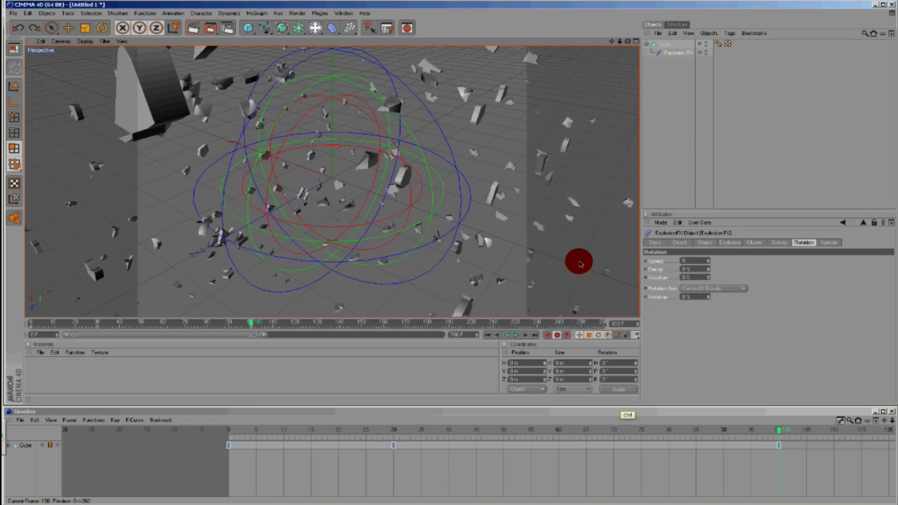
click(778, 242)
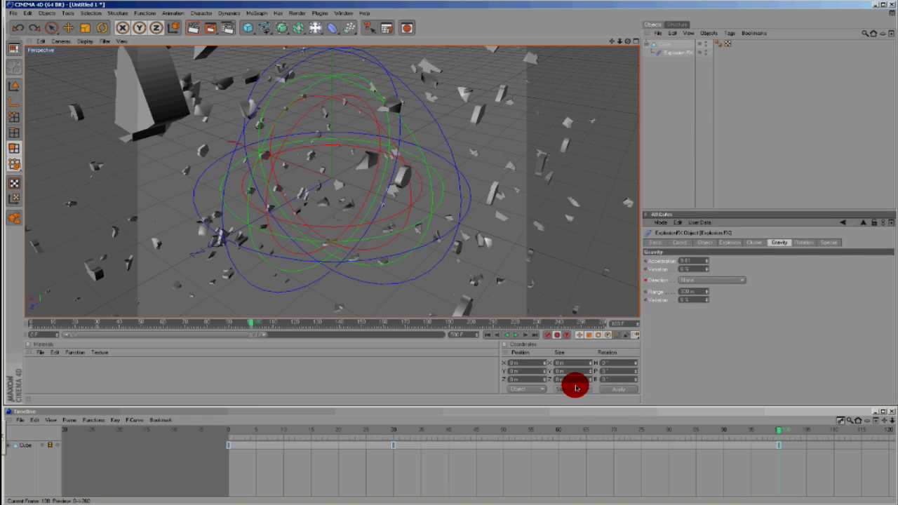
- Set the Explosion FX rotation speed to 90 and the rotation axis variation to 100 %
click(803, 243)
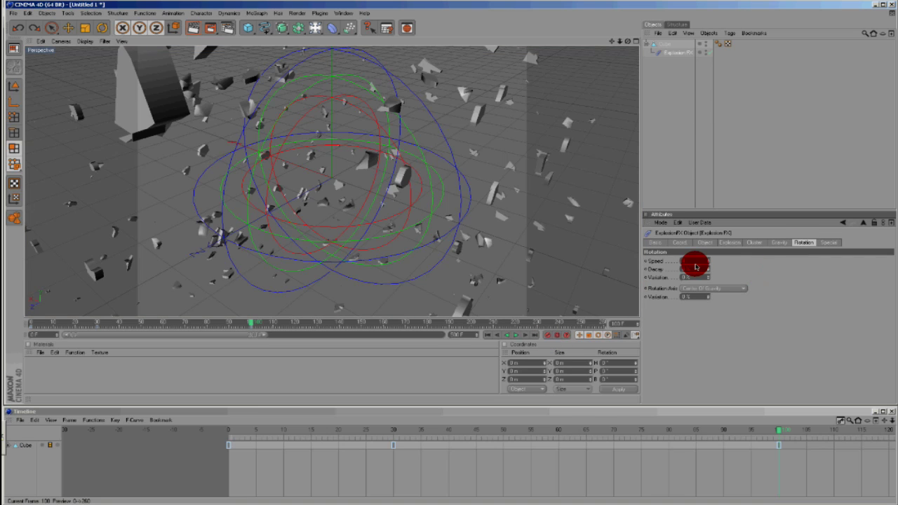
text(90)
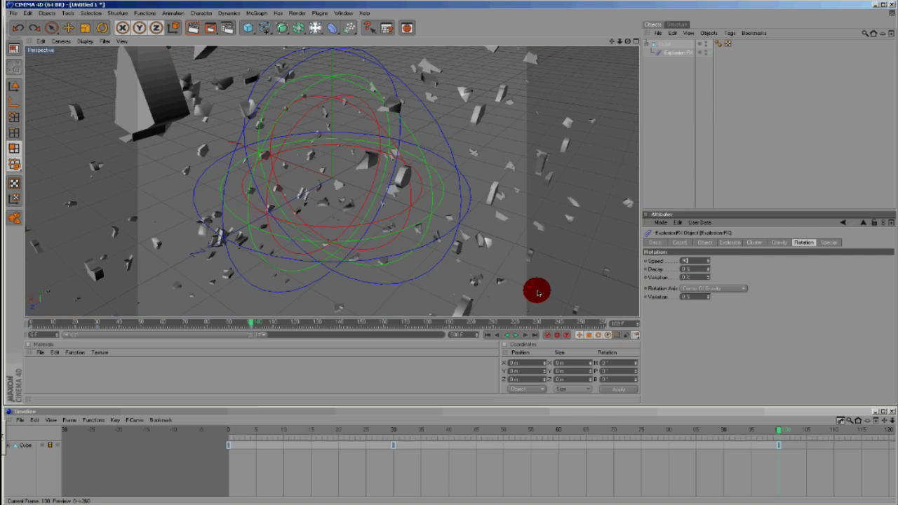
key(Return)
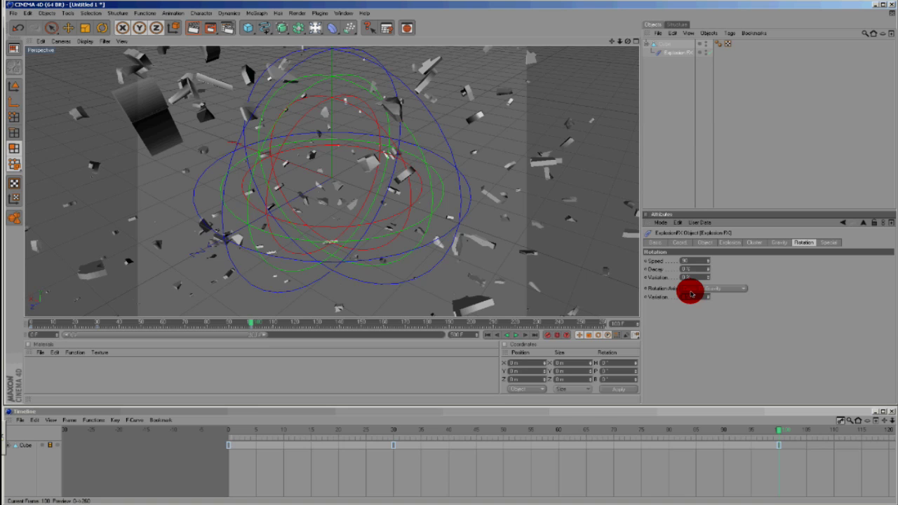
click(693, 296)
text(100)
key(Return)
drag(686, 433, 784, 440)
- Deselect the deformer, create a new material and open it in the Material Editor
click(240, 217)
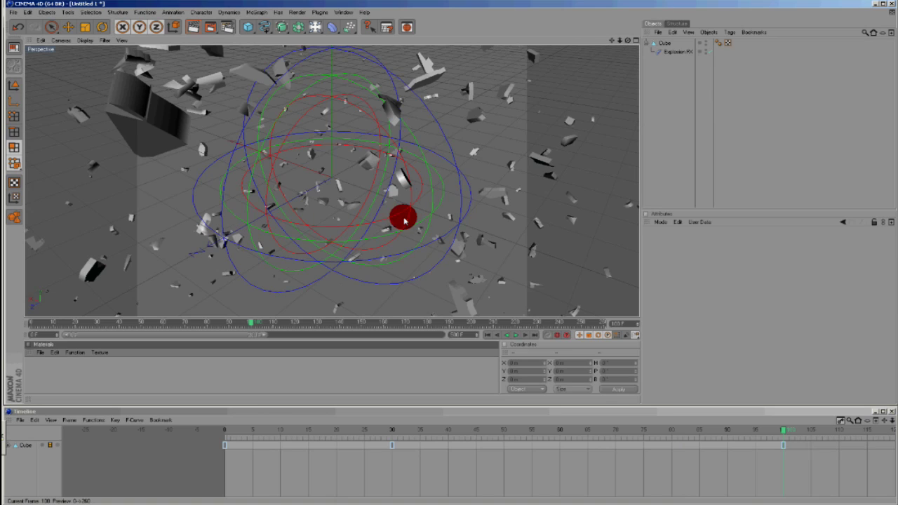
click(40, 352)
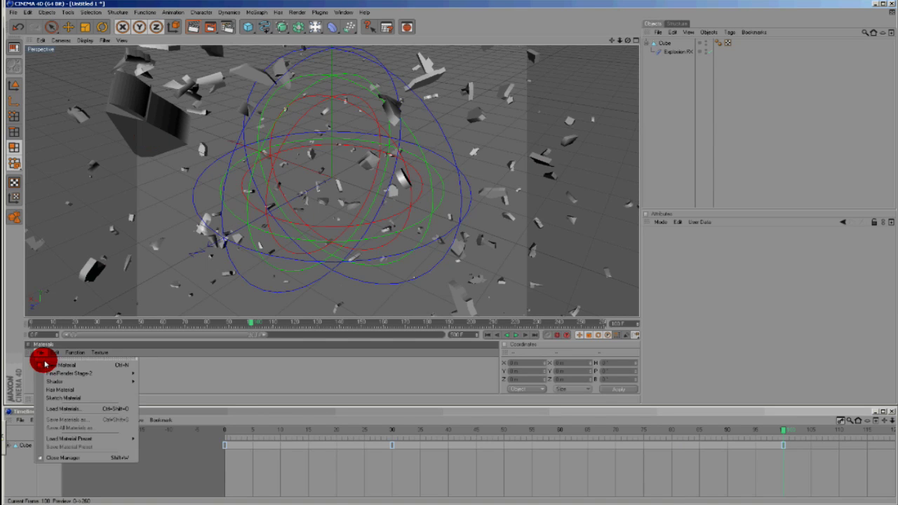
click(62, 365)
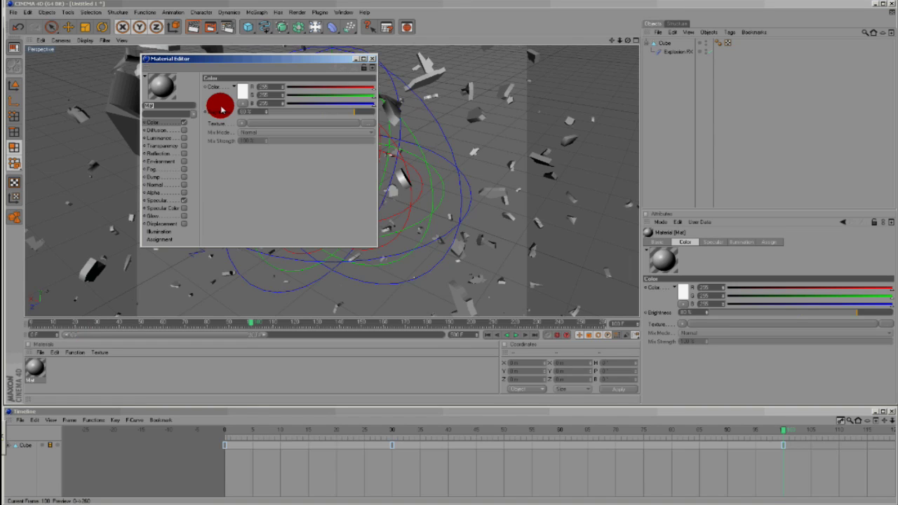
- Set the material's color to black at 100 % brightness and enable Reflection with slightly reduced brightness
click(222, 107)
double_click(152, 137)
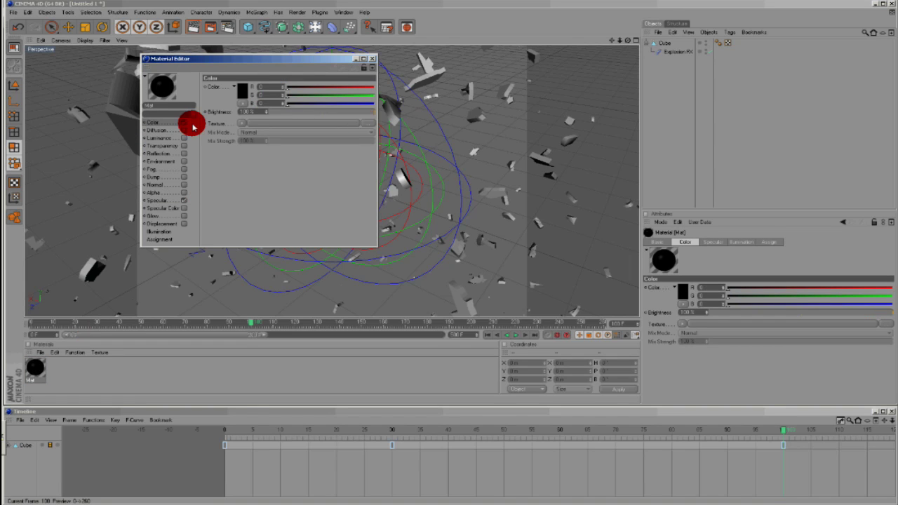
click(183, 153)
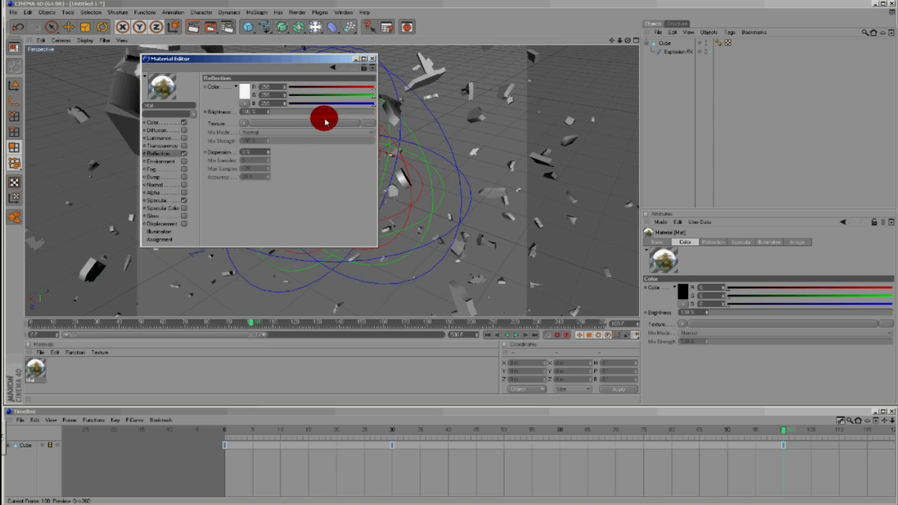
drag(325, 122, 369, 115)
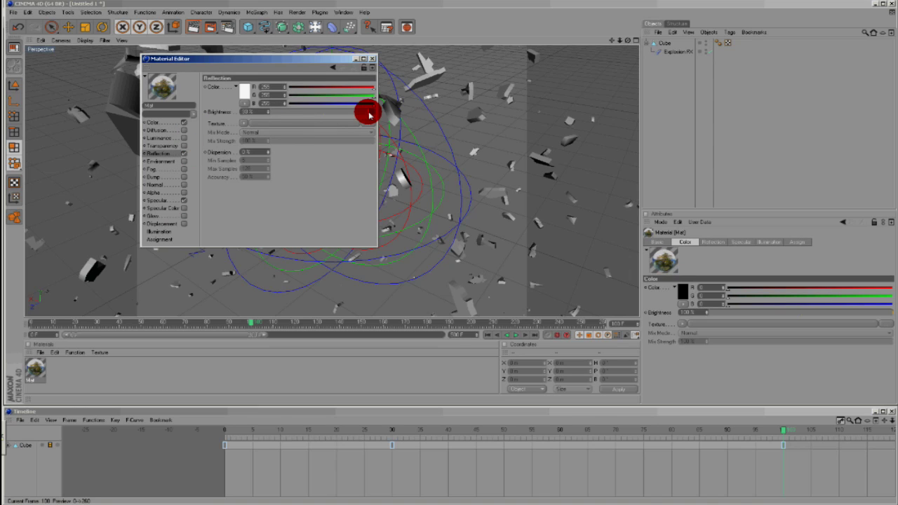
- Widen the material's specular highlight to 95 % and adjust its height and falloff for a strong, broad shine
click(171, 210)
click(167, 202)
drag(321, 122, 358, 143)
drag(353, 150, 365, 136)
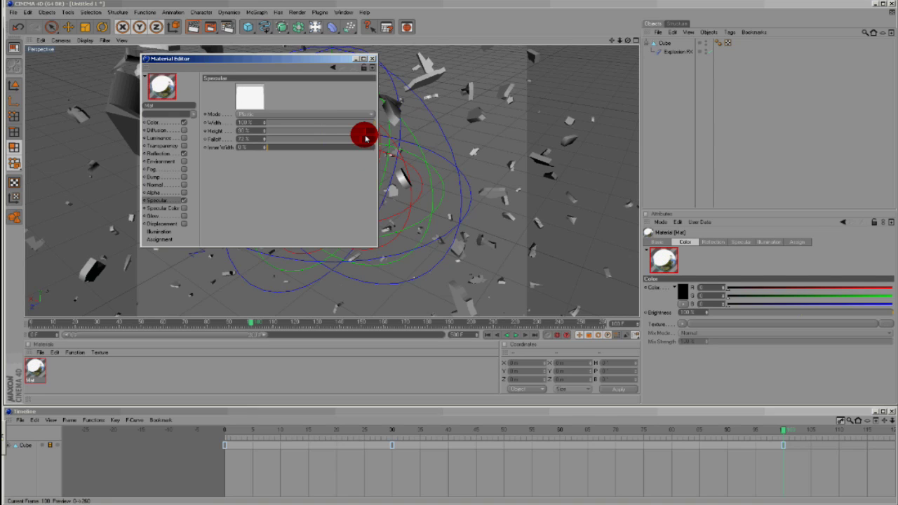
click(370, 124)
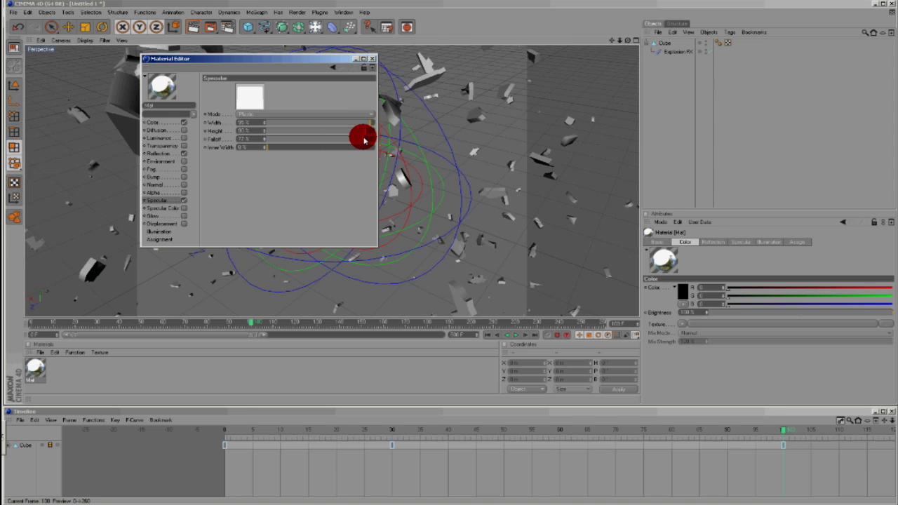
drag(364, 141, 362, 133)
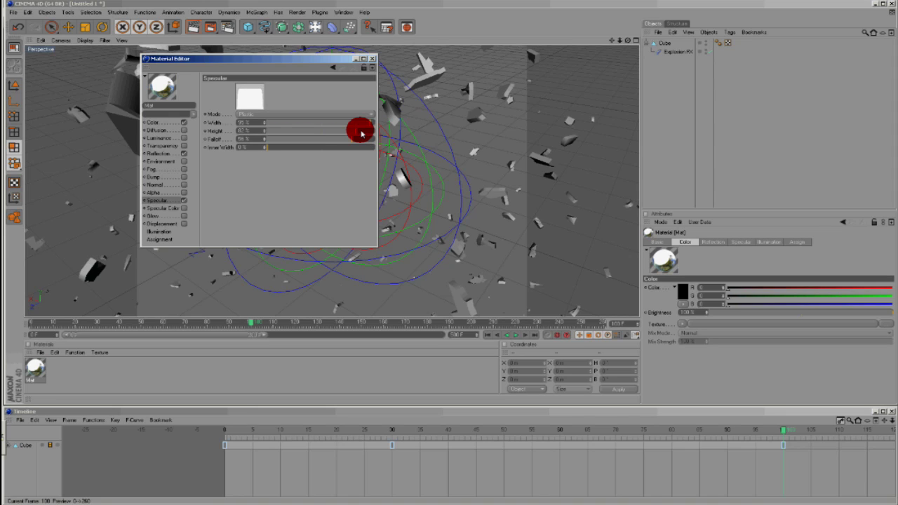
- Close the Material Editor, assign the material to the cube and render the view at frame 100
click(374, 60)
drag(49, 370, 652, 48)
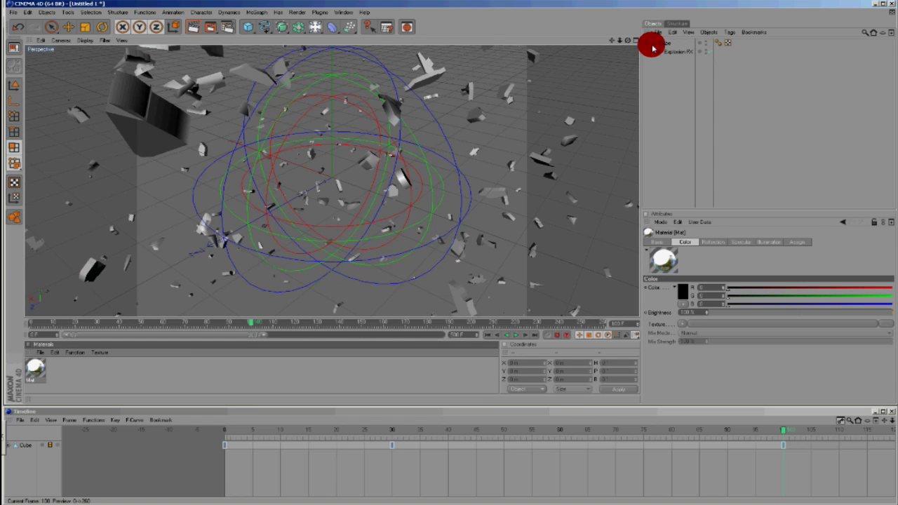
click(183, 26)
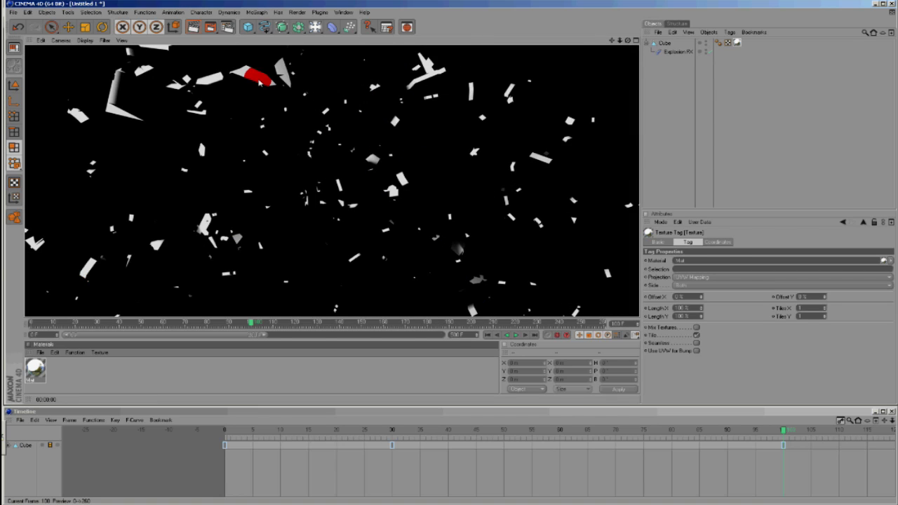
- Move the timeline back to frame 64 and render the view to examine the exploding fragments
drag(802, 427, 552, 453)
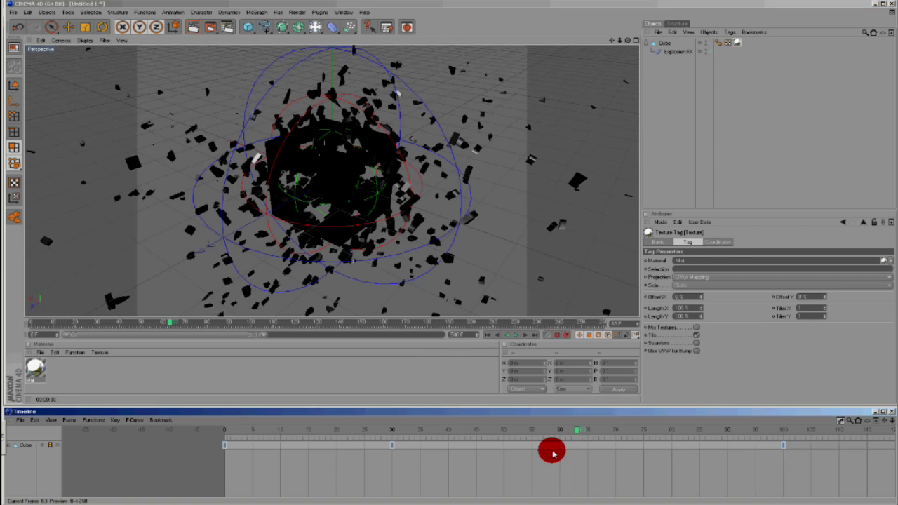
key(ctrl+r)
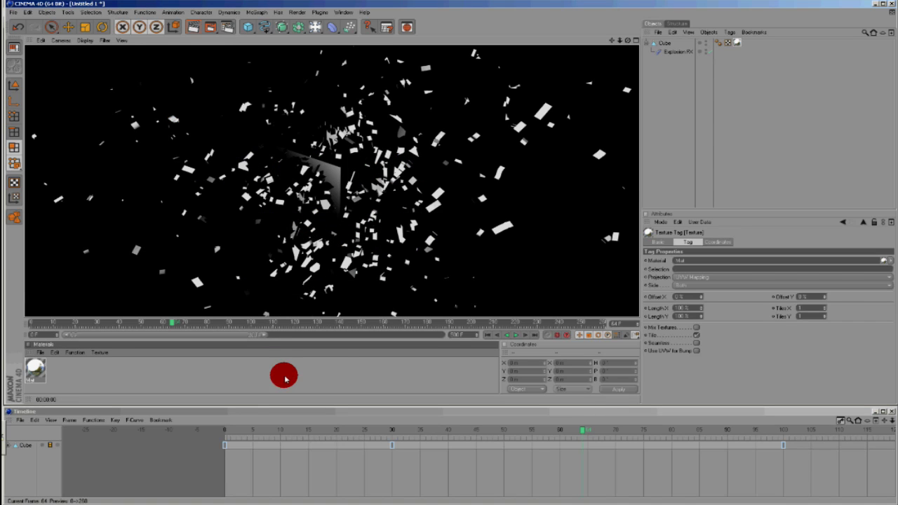
click(343, 383)
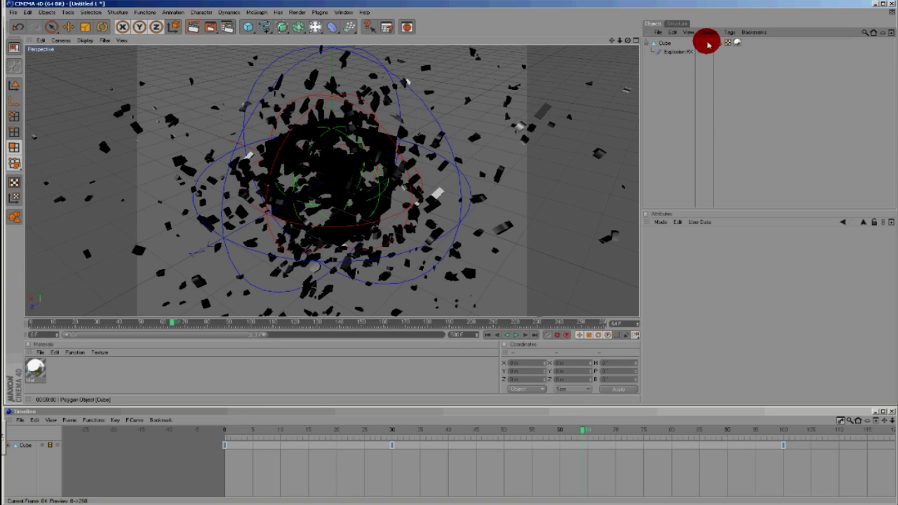
- Hide the cube in the viewport and merge the FORMA 1.ai logo paths into the scene
click(707, 43)
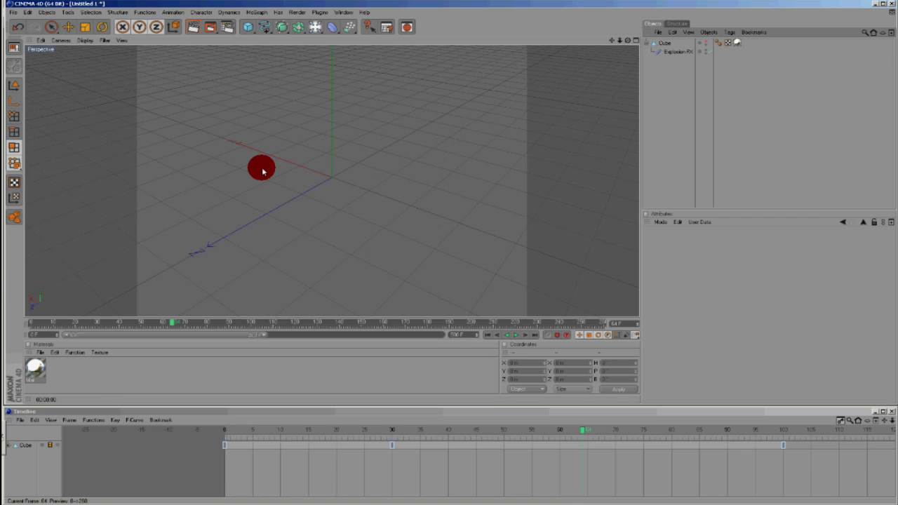
click(12, 13)
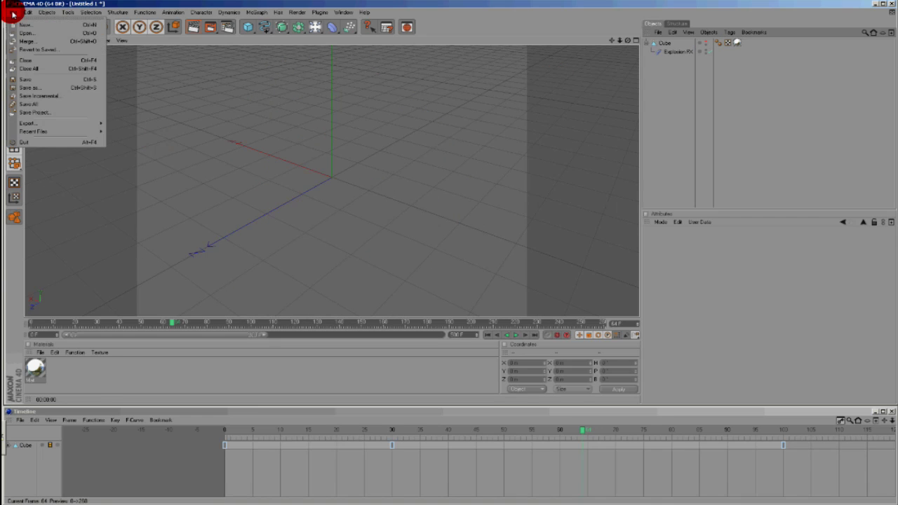
click(41, 41)
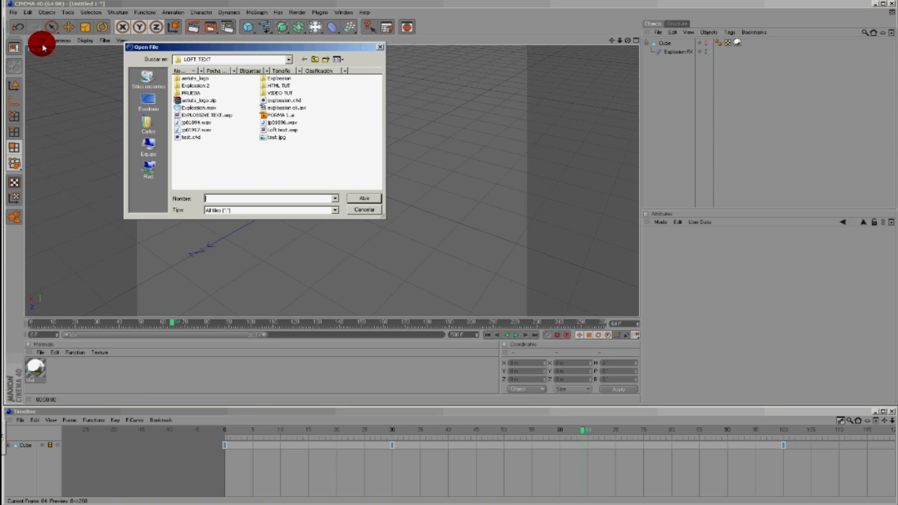
double_click(279, 116)
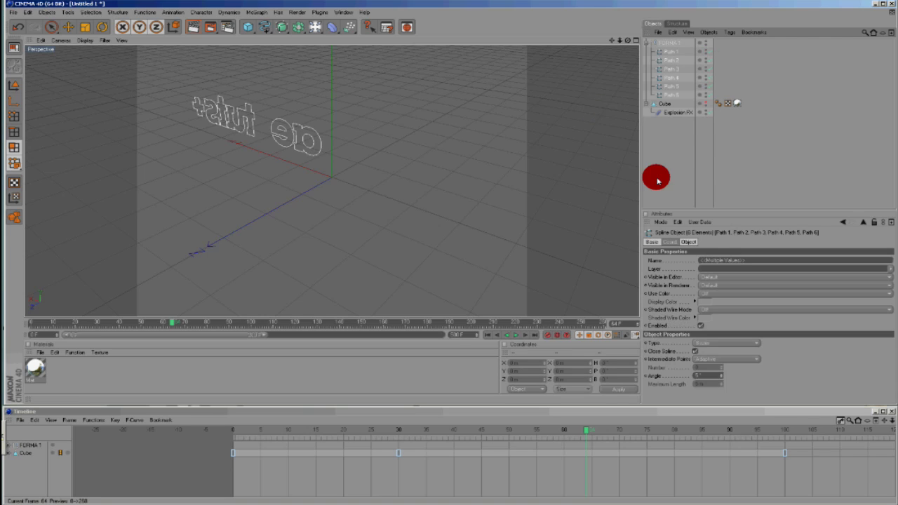
click(657, 181)
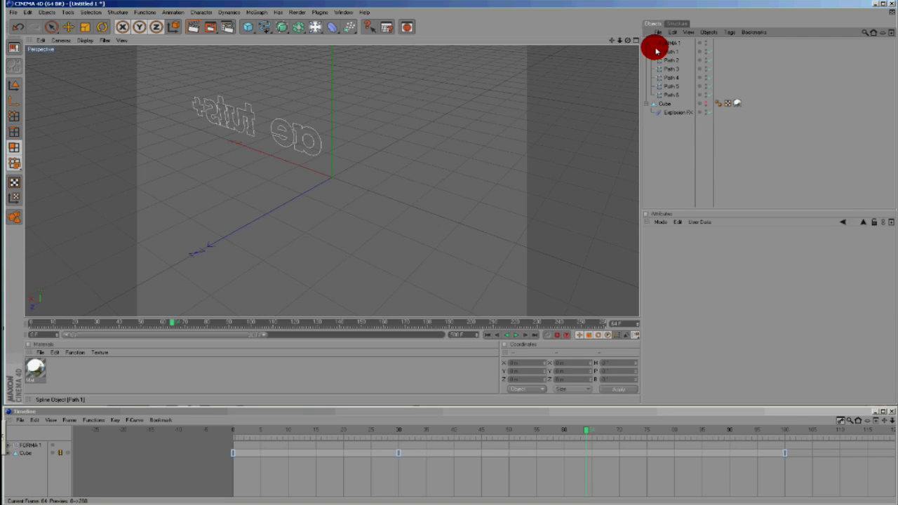
click(648, 43)
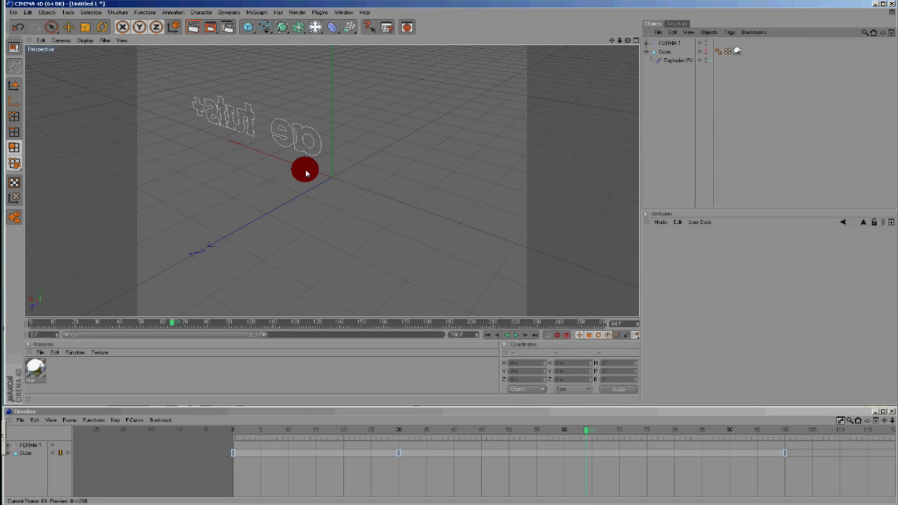
- Connect the six imported logo paths into a single spline and delete the original FORMA 1 group
click(647, 45)
click(666, 52)
shift+click(670, 96)
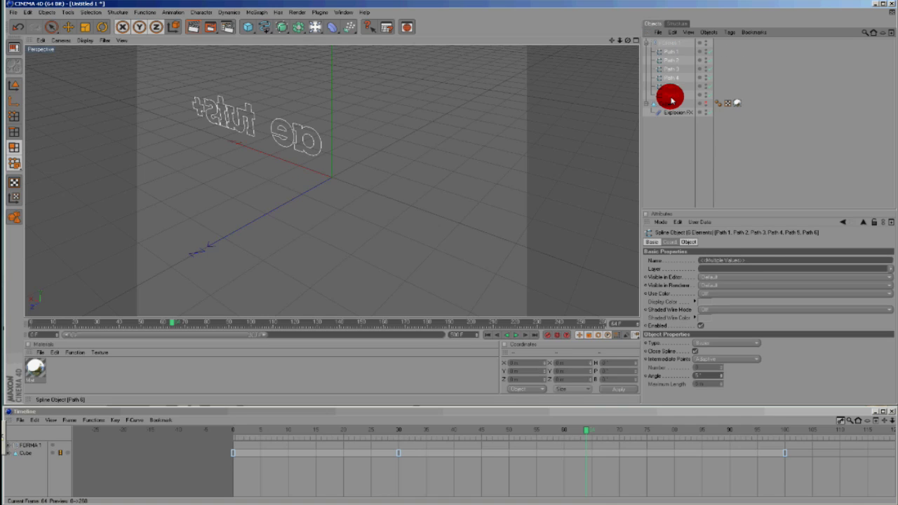
right_click(671, 101)
click(699, 263)
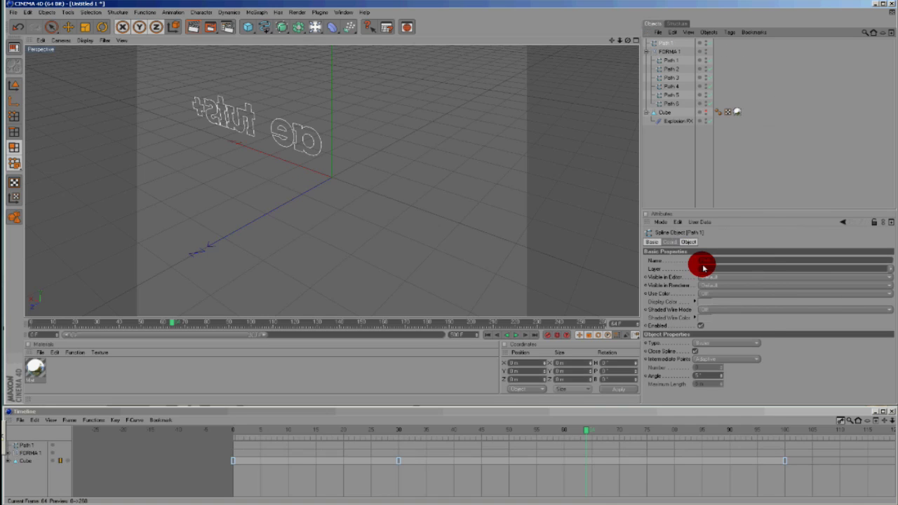
click(667, 61)
key(Delete)
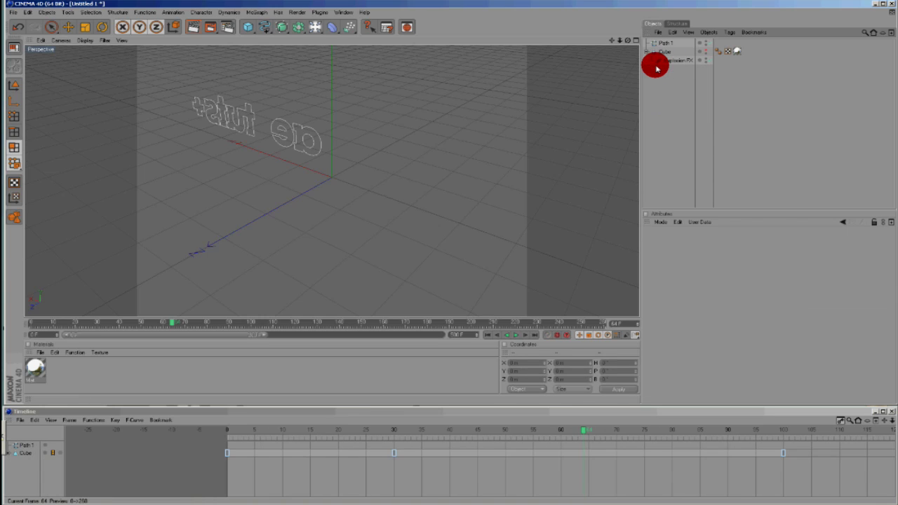
- Add an Arc spline and a Sweep NURBS, and nest the logo path and the arc inside the sweep
click(664, 43)
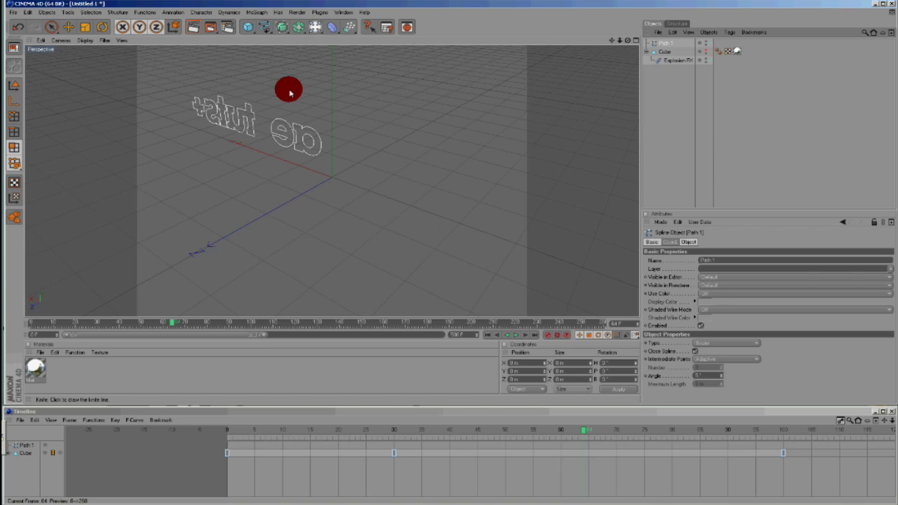
drag(264, 26, 332, 75)
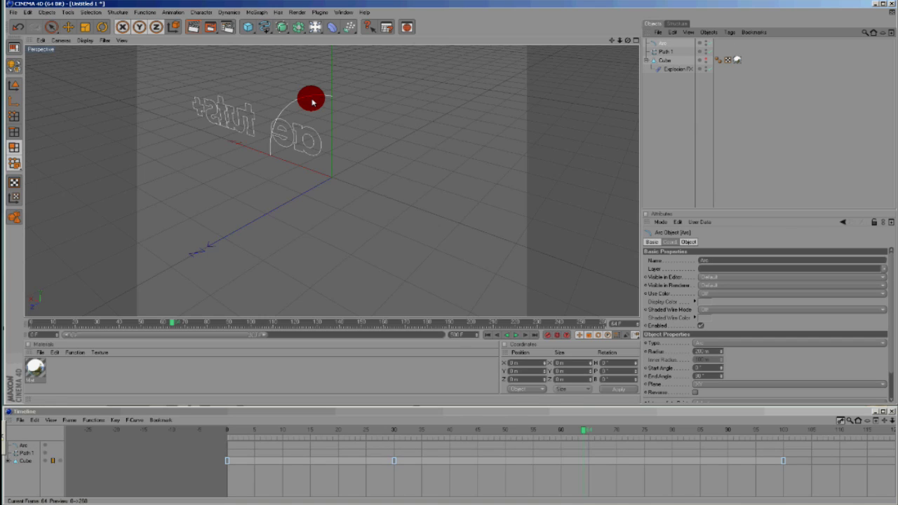
drag(278, 31, 312, 66)
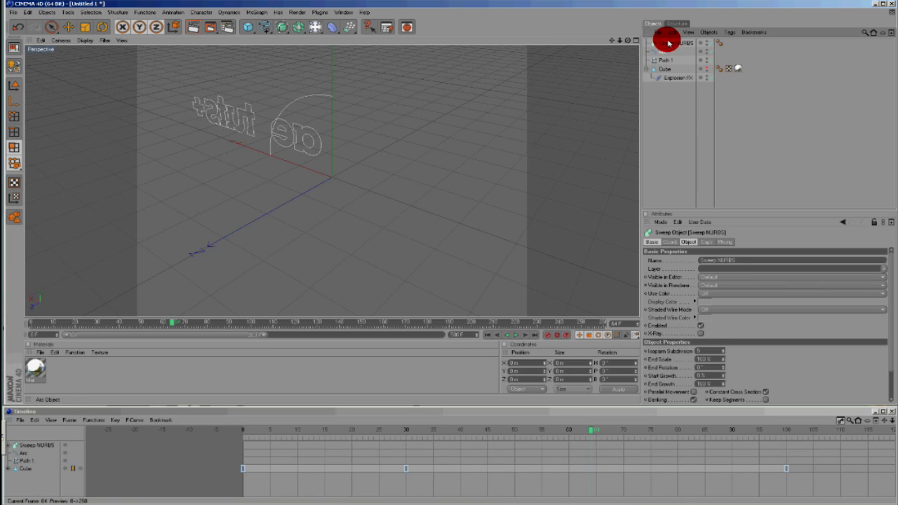
mouse_move(664, 51)
mouse_down()
mouse_move(668, 43)
mouse_move(674, 56)
mouse_move(656, 46)
mouse_up()
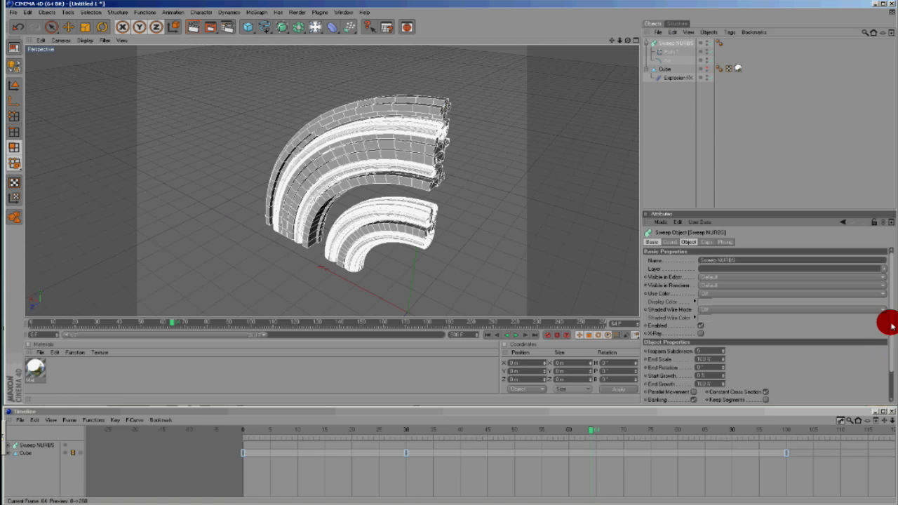
- Turn off Banking for the Sweep NURBS and orbit the view around the swept logo
drag(891, 325, 735, 377)
click(693, 375)
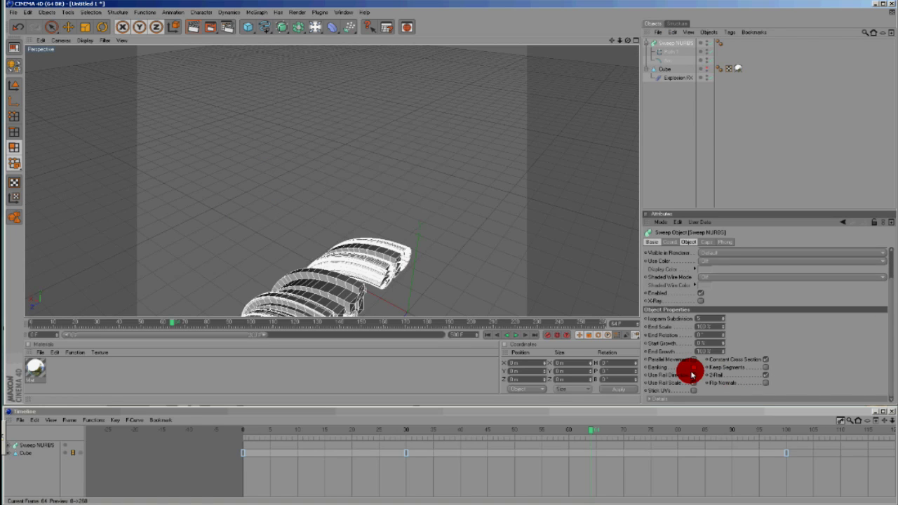
alt+drag(597, 176, 313, 140)
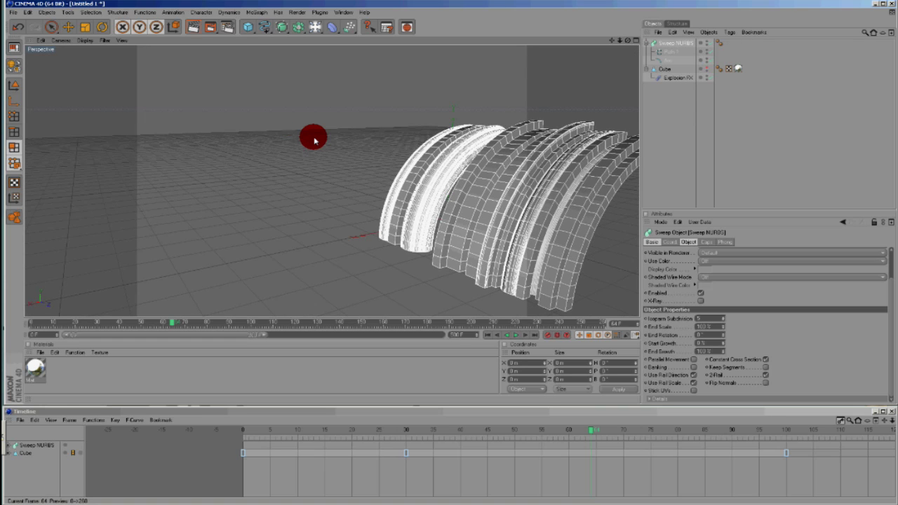
alt+middle_drag(313, 140, 210, 131)
- Rotate the arc inside the sweep by about -91° in bank so the logo text stands upright
click(665, 60)
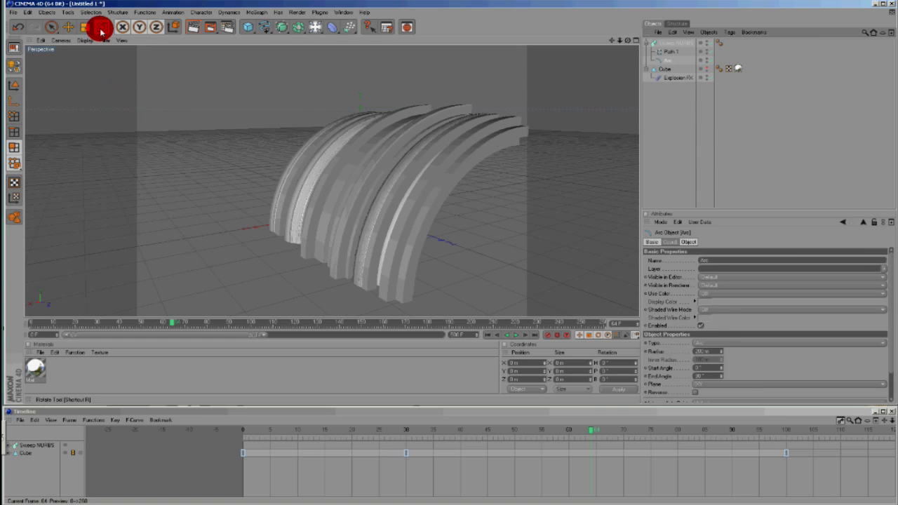
click(102, 27)
mouse_move(320, 200)
mouse_down()
mouse_move(372, 152)
mouse_move(599, 28)
mouse_move(512, 57)
mouse_move(435, 62)
mouse_up()
key(e)
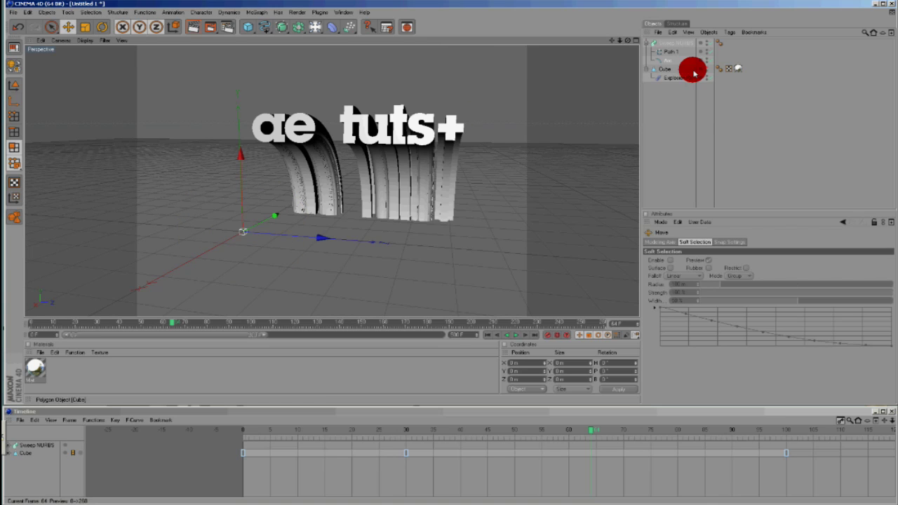
- Scale up the arc inside the sweep to a radius of about 668 m to lengthen the swept logo
click(694, 72)
key(t)
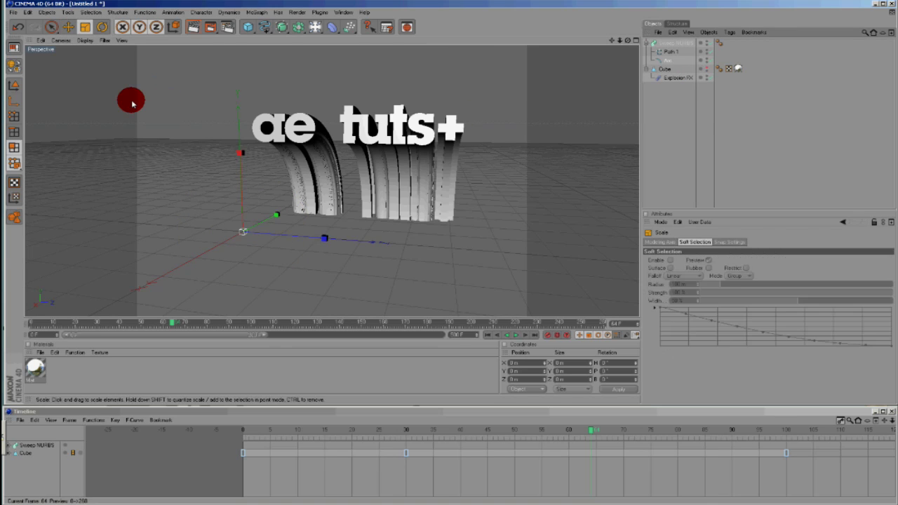
click(15, 100)
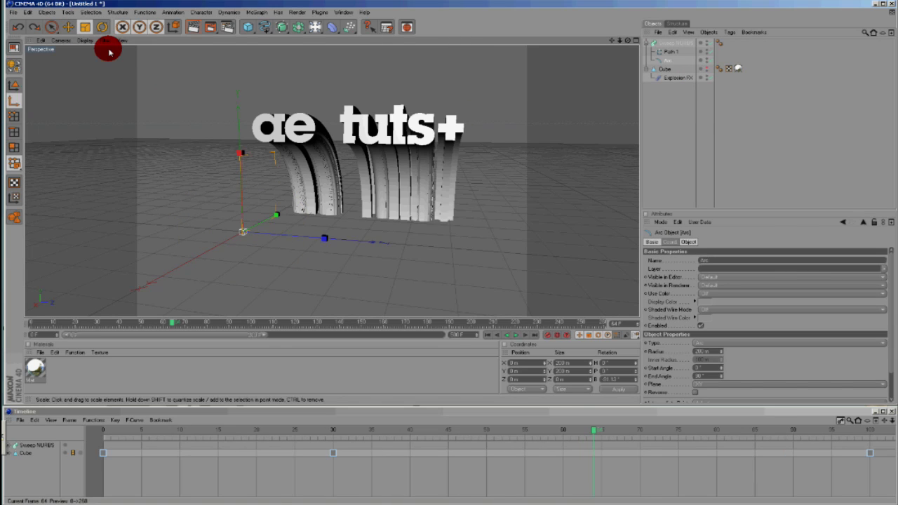
drag(242, 157, 31, 123)
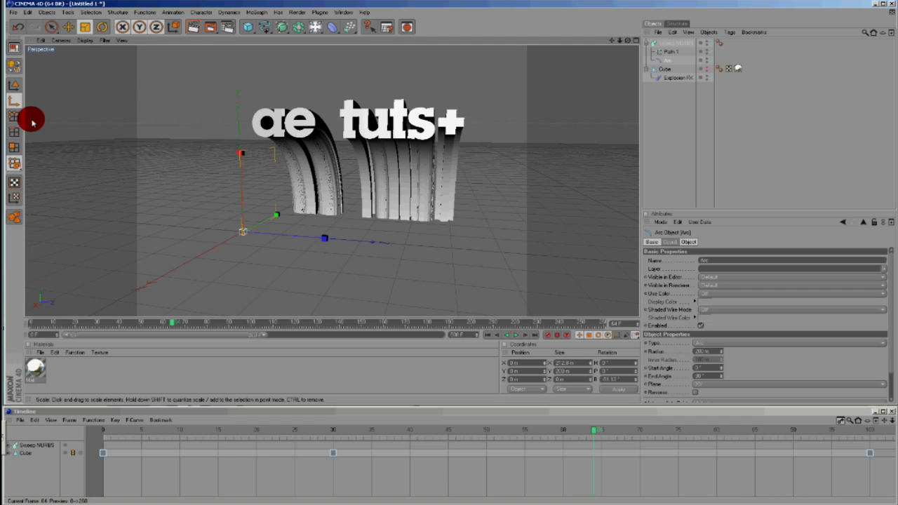
click(14, 147)
mouse_move(107, 164)
mouse_down()
mouse_move(472, 36)
mouse_move(267, 153)
mouse_up()
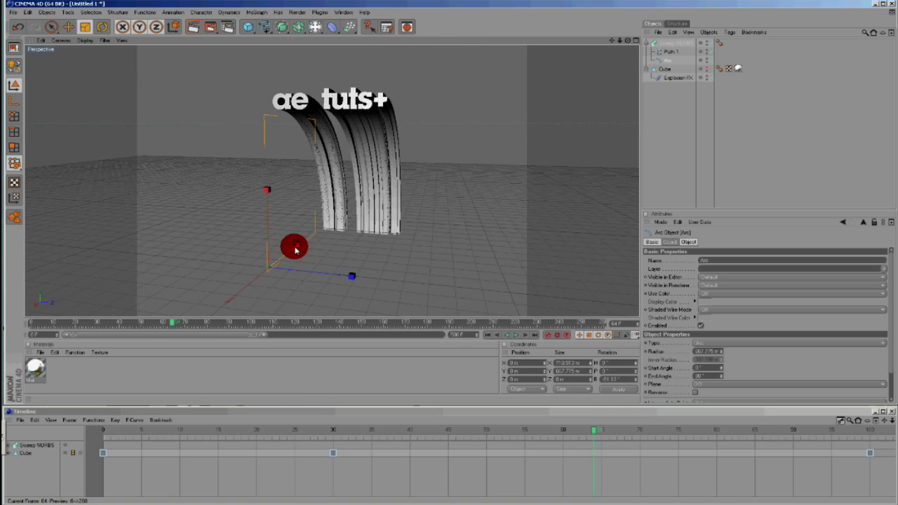
drag(295, 249, 263, 210)
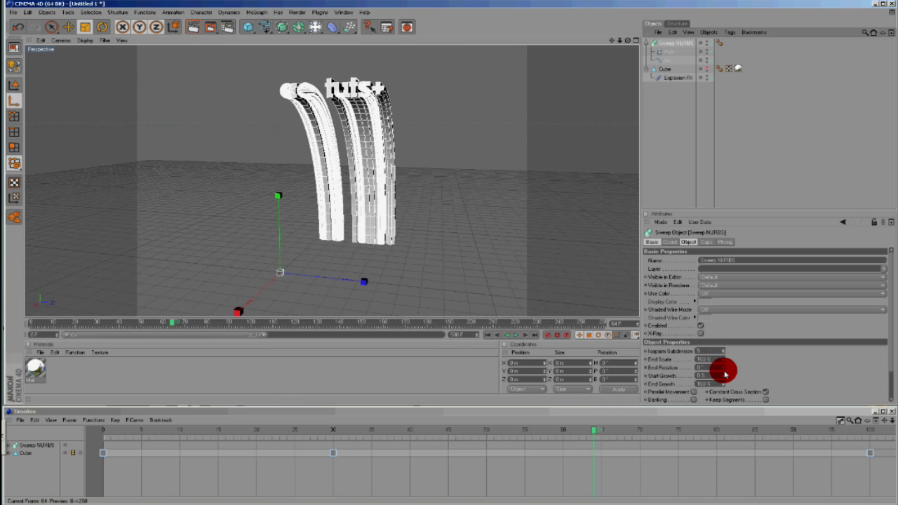
- Give the Sweep NURBS a large negative end rotation to twist the logo into a spiral, and render the view
drag(722, 371, 344, 504)
click(710, 369)
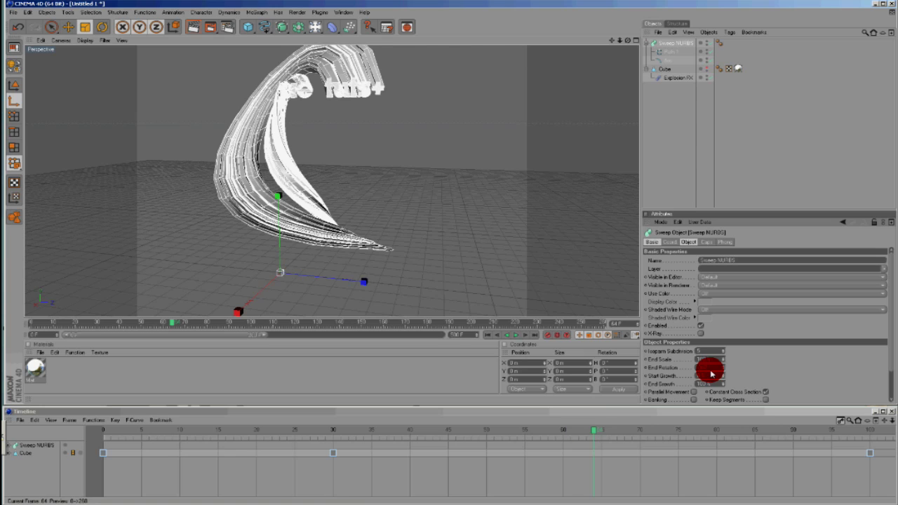
mouse_move(711, 374)
mouse_down()
mouse_move(650, 383)
mouse_move(537, 436)
mouse_move(589, 404)
mouse_move(437, 188)
mouse_move(338, 86)
mouse_move(371, 80)
mouse_move(311, 84)
mouse_up()
click(273, 31)
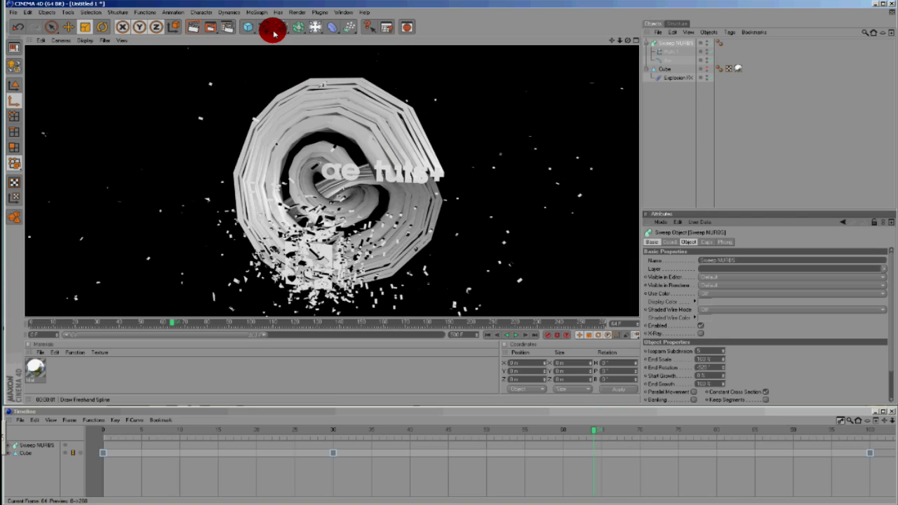
- Add a HyperNURBS object, make the Sweep NURBS its child to smooth the logo, and render the view
drag(275, 33, 296, 35)
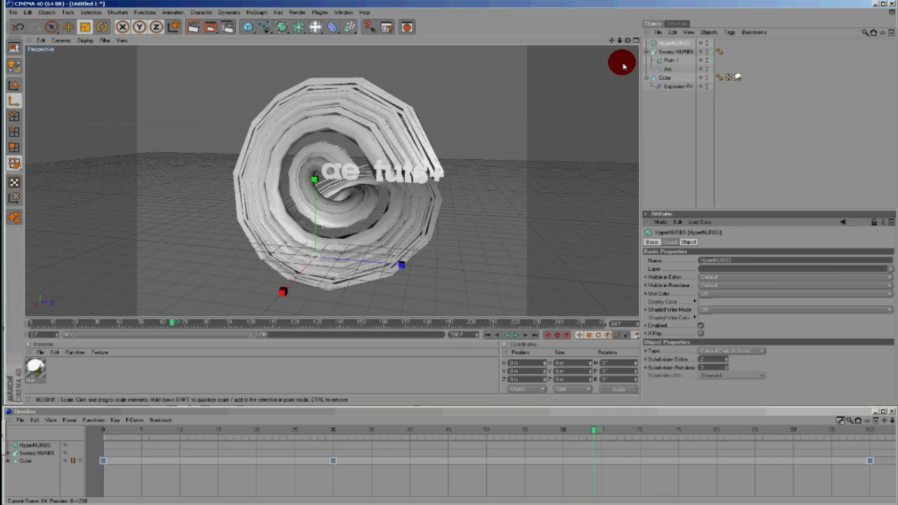
drag(670, 52, 668, 45)
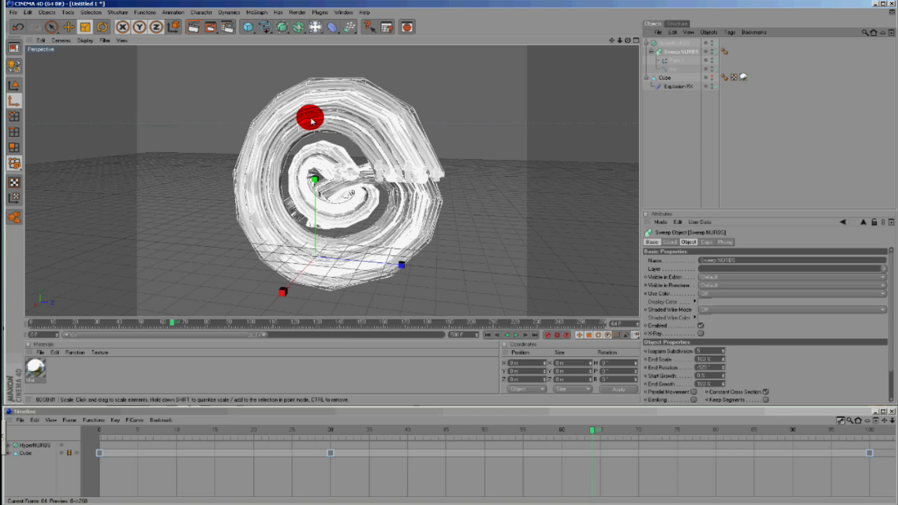
click(194, 28)
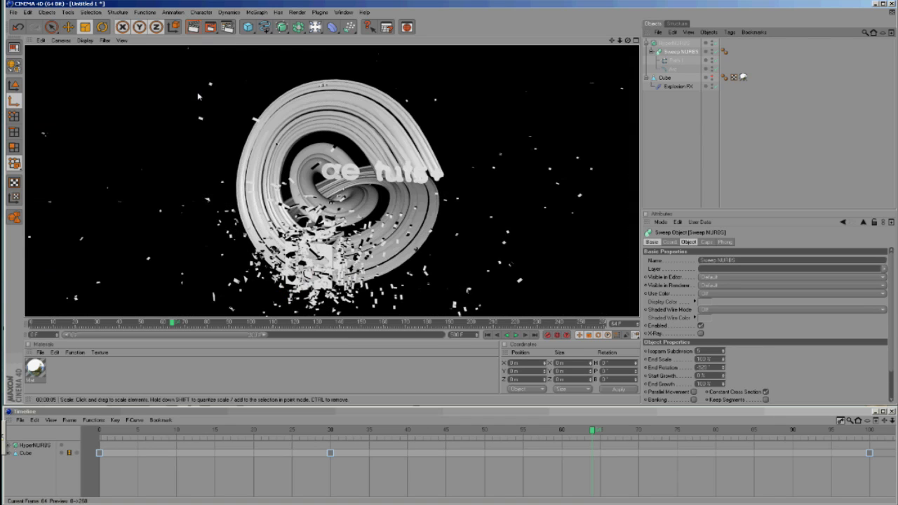
click(663, 156)
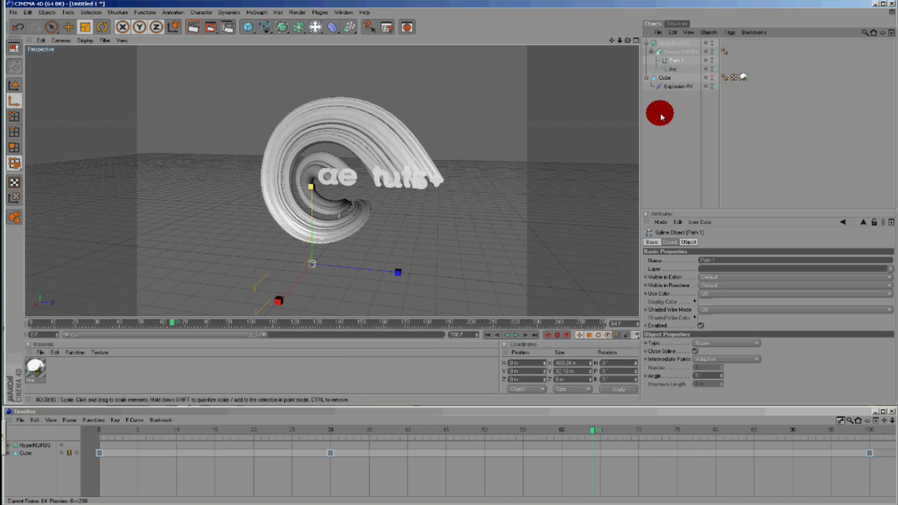
- Show the exploding cube again, go to frame 68, and move the sweep's arc slightly to fit the spiral to the explosion
click(712, 78)
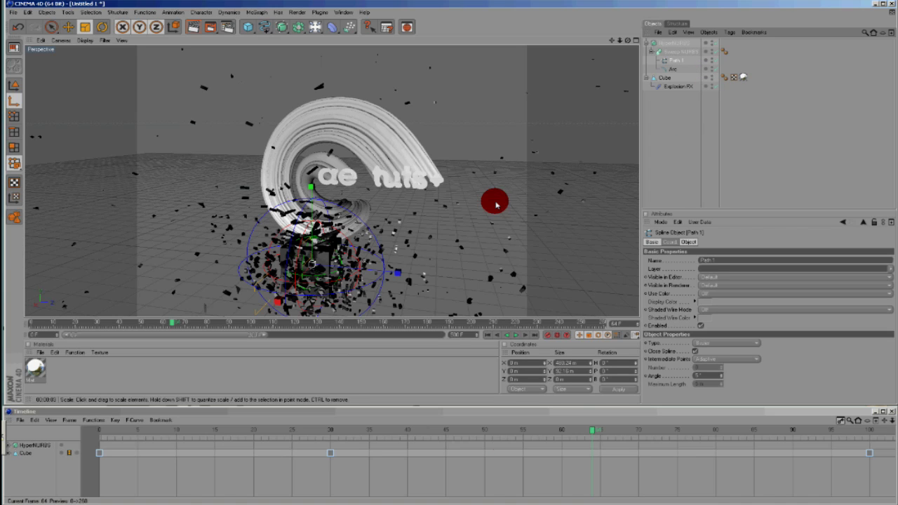
drag(507, 447, 621, 412)
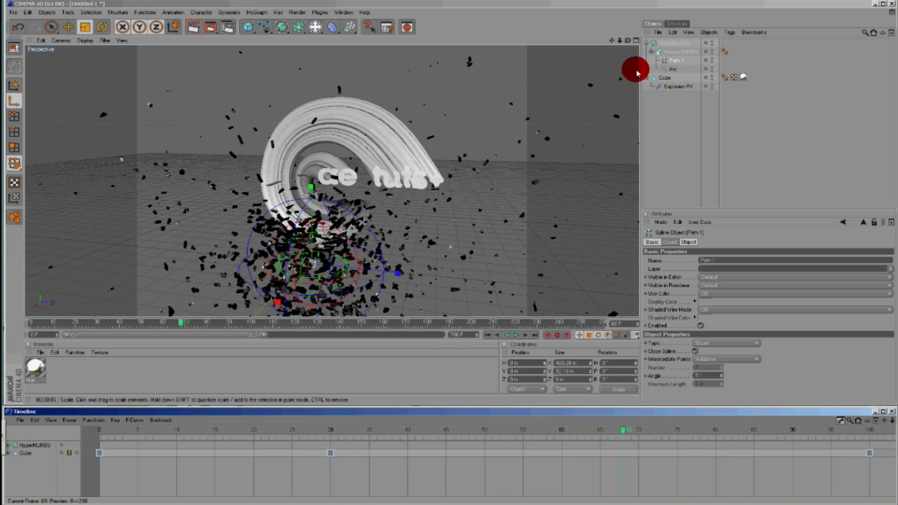
click(672, 69)
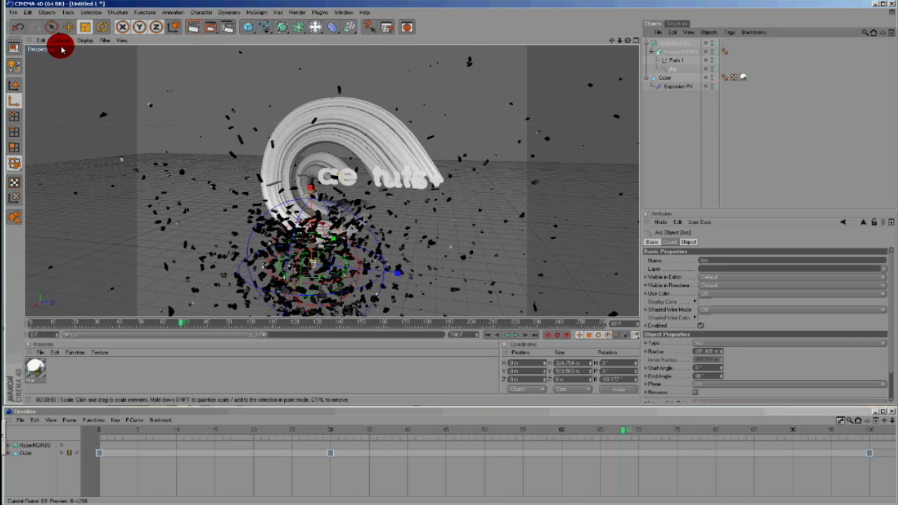
key(e)
drag(339, 218, 325, 241)
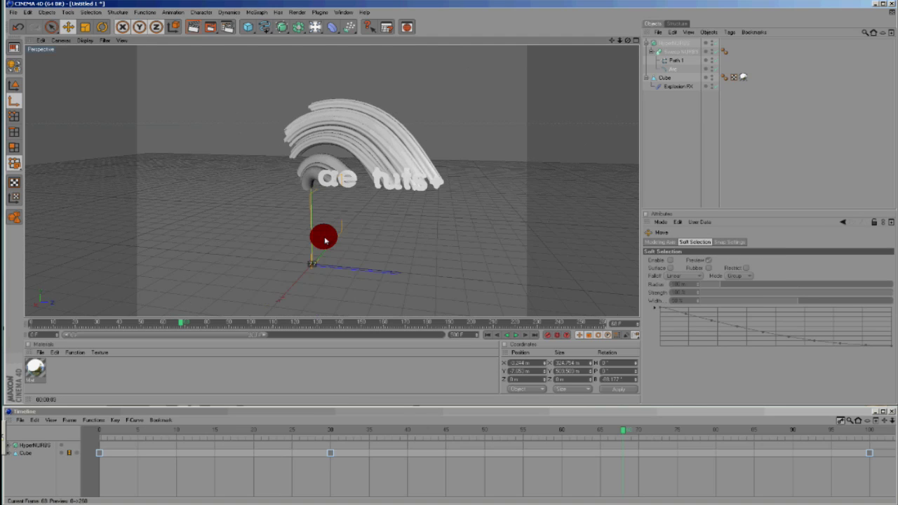
mouse_move(325, 242)
mouse_down()
mouse_move(328, 232)
mouse_move(331, 276)
mouse_move(241, 353)
mouse_up()
mouse_move(612, 45)
mouse_down()
mouse_move(596, 2)
mouse_move(647, 3)
mouse_move(616, 43)
mouse_move(648, 2)
mouse_move(631, 45)
mouse_move(248, 111)
mouse_move(160, 43)
mouse_move(275, 192)
mouse_move(399, 190)
mouse_move(351, 206)
mouse_up()
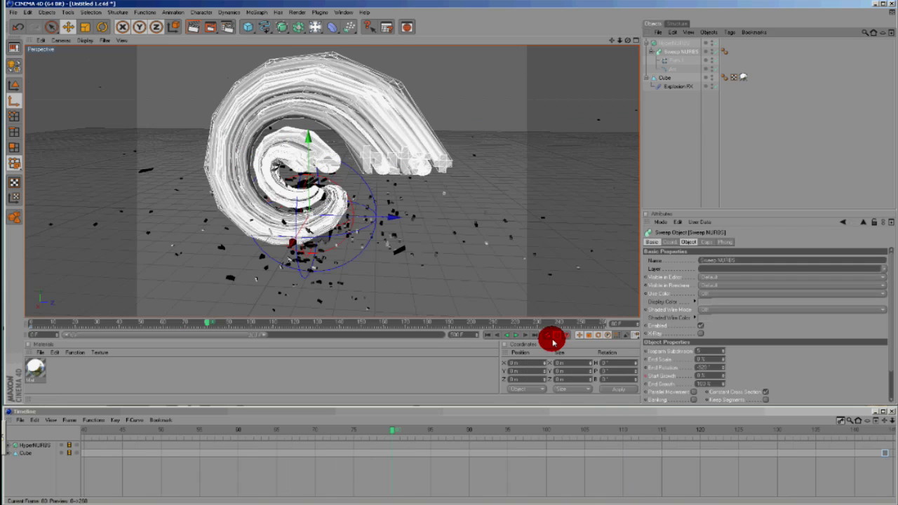
- Keyframe the Sweep NURBS Start Growth at frame 80 and at 0% at frame 141 to animate the logo's growth
click(551, 339)
drag(723, 376, 843, 429)
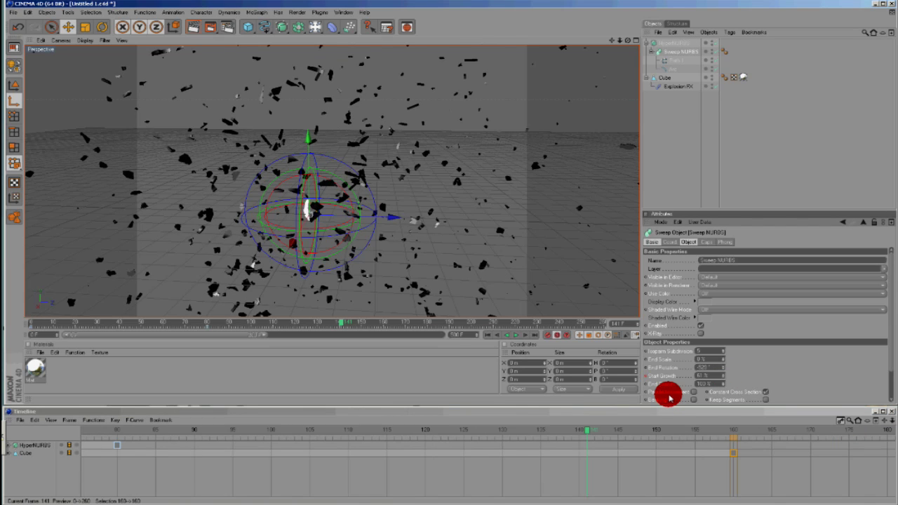
mouse_move(669, 398)
mouse_down()
mouse_move(509, 451)
mouse_move(406, 442)
mouse_move(443, 445)
mouse_up()
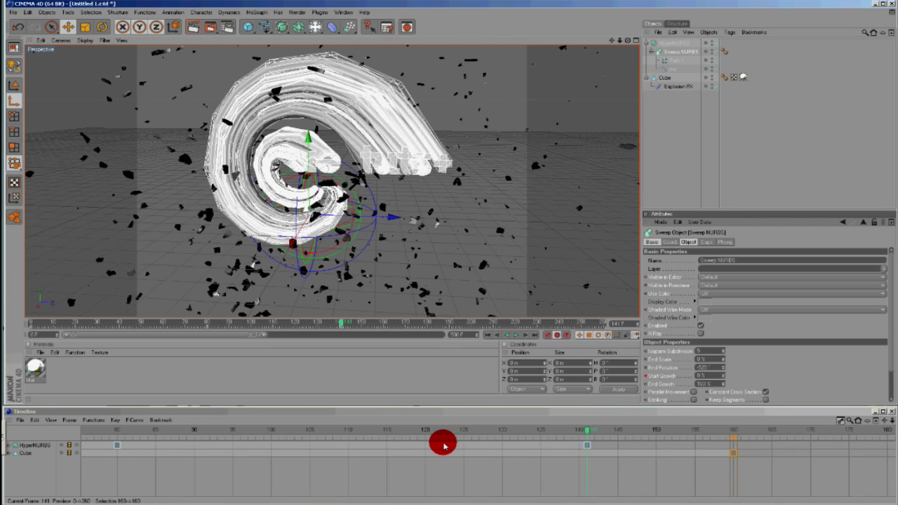
- Create a new material with a purple color of RGB 128, 0, 255 and a brightness of 100%
click(43, 355)
click(43, 354)
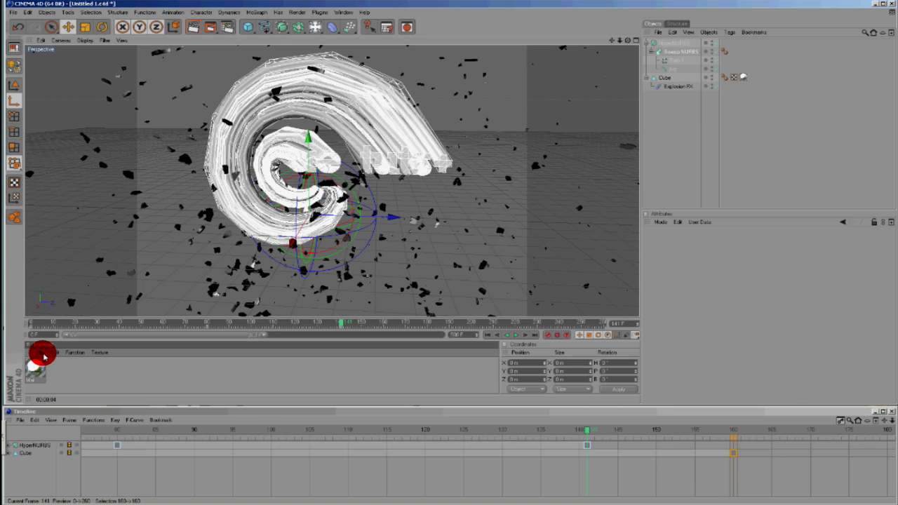
click(49, 373)
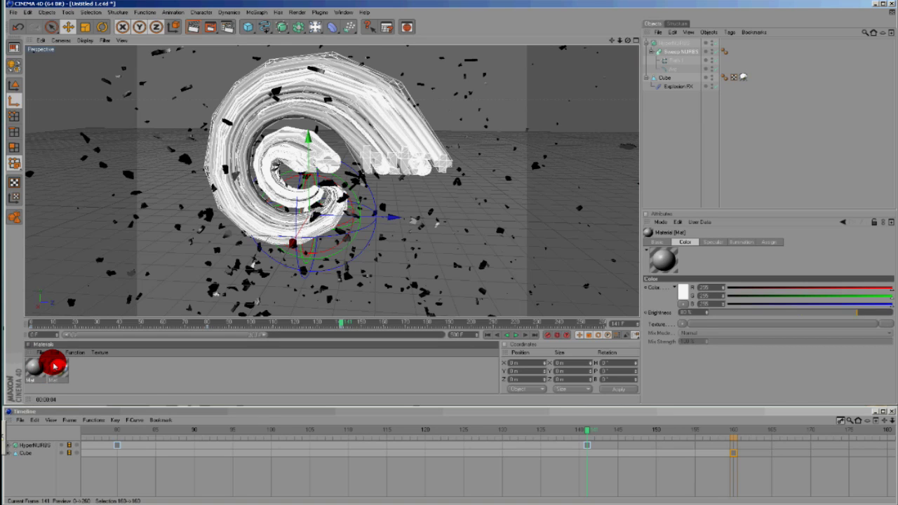
double_click(37, 372)
click(246, 98)
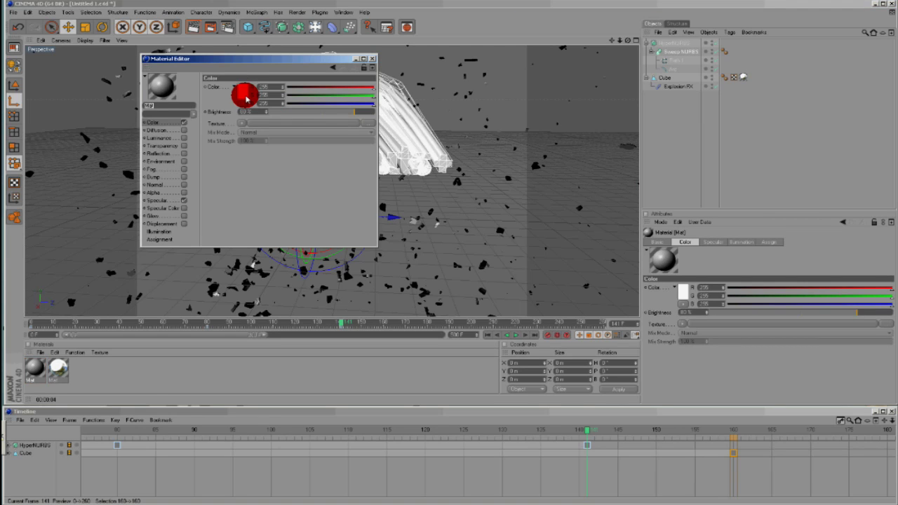
click(240, 95)
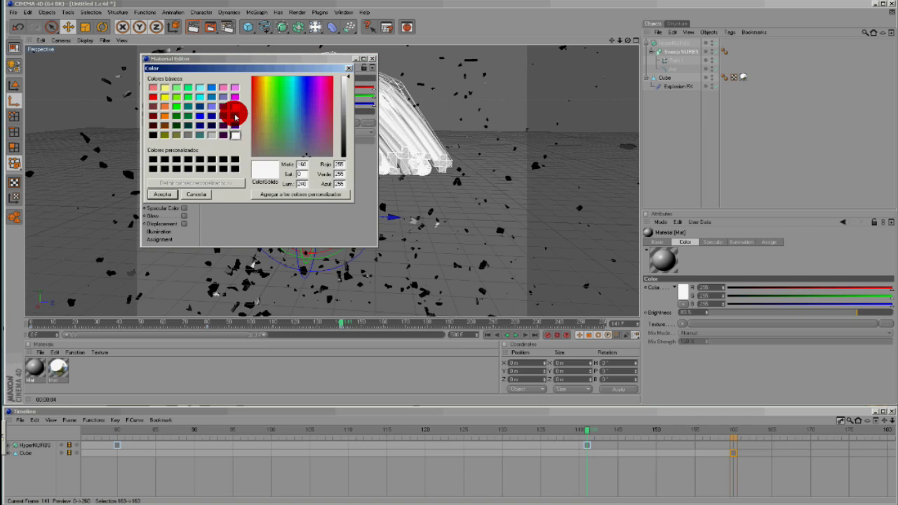
double_click(235, 116)
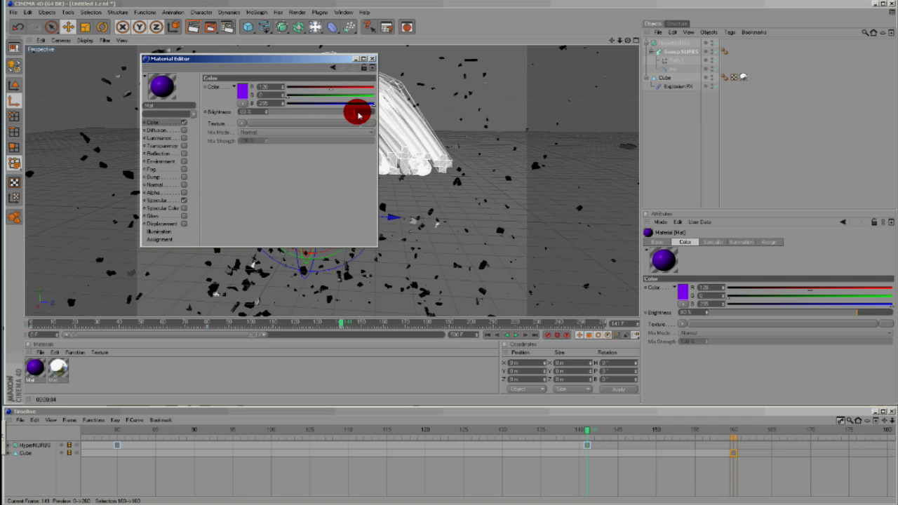
drag(358, 113, 375, 113)
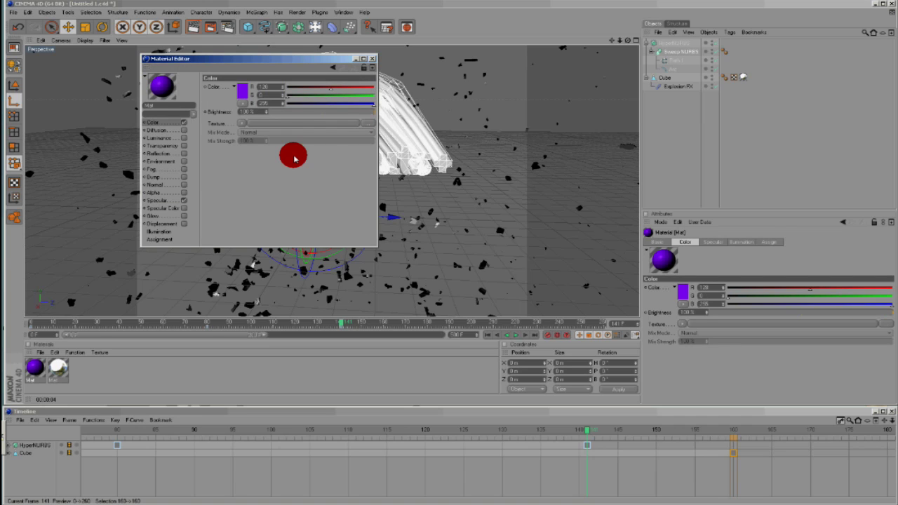
- Enable a weak reflection on the purple material, increase its specular width, height and falloff, and close the Material Editor
click(183, 153)
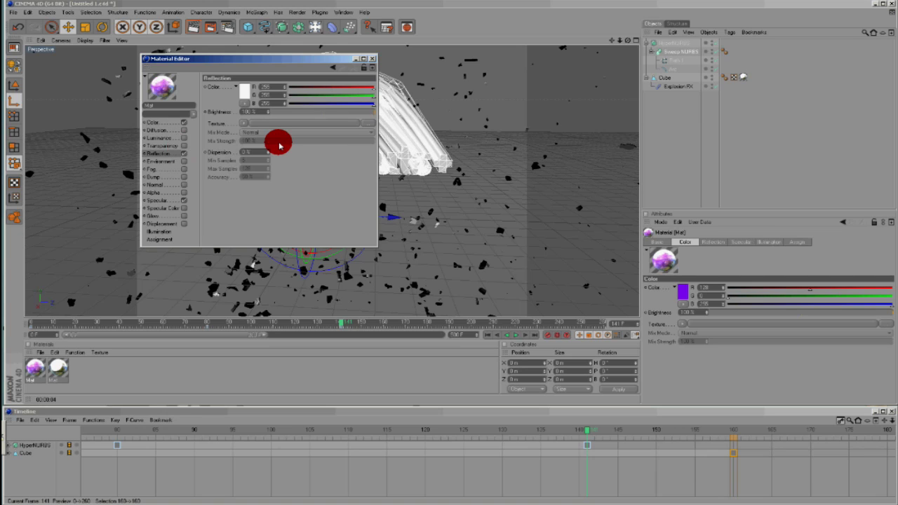
click(285, 113)
click(166, 201)
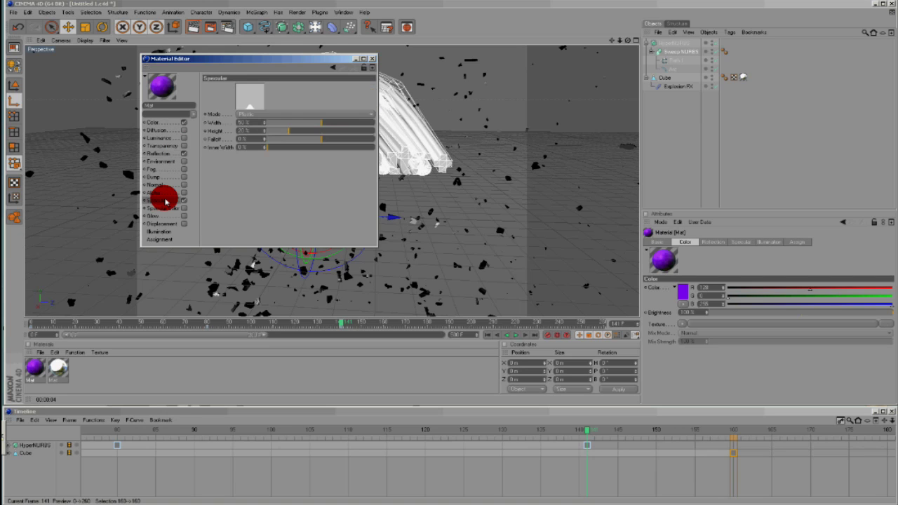
click(342, 124)
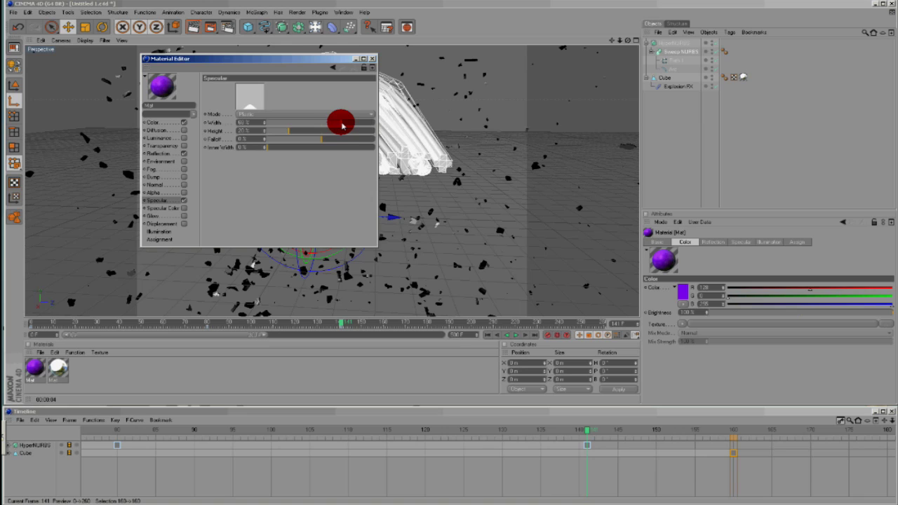
click(345, 131)
click(342, 140)
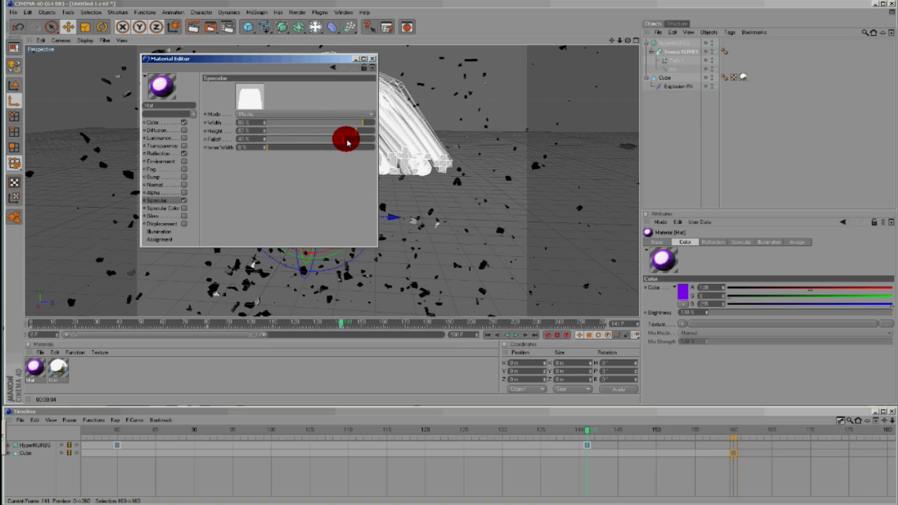
drag(347, 142, 336, 141)
click(372, 59)
- Apply the purple material to the HyperNURBS object and test render the view
drag(36, 368, 679, 46)
click(197, 28)
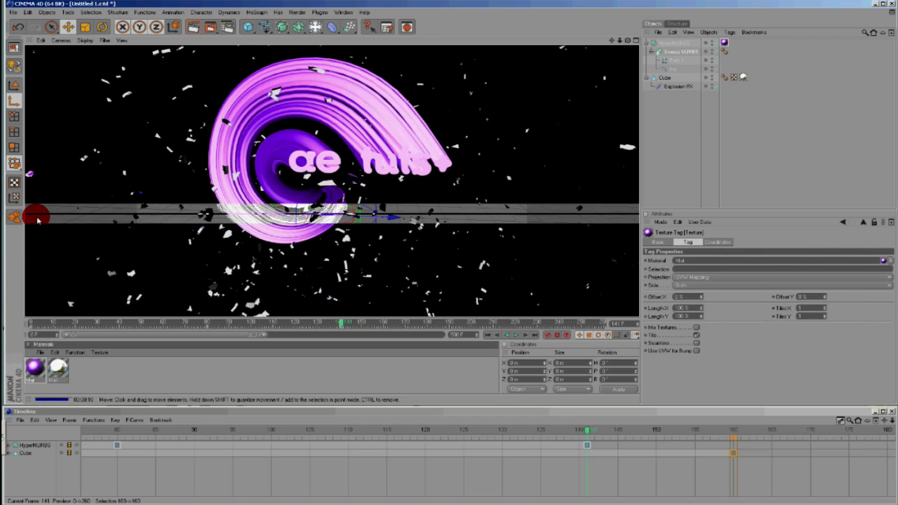
click(37, 219)
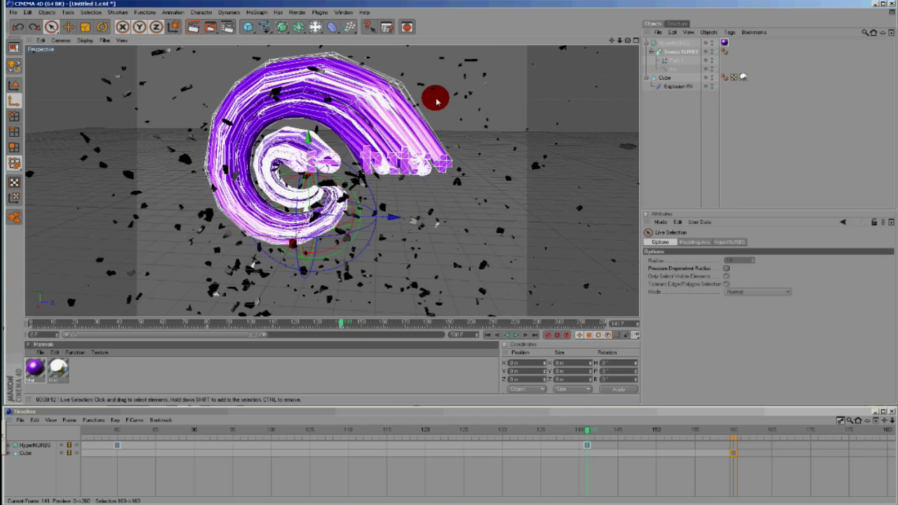
- Add a light just in front of the plus sign of the logo text and set its shadow to Shadow Maps (Soft)
click(315, 29)
click(329, 35)
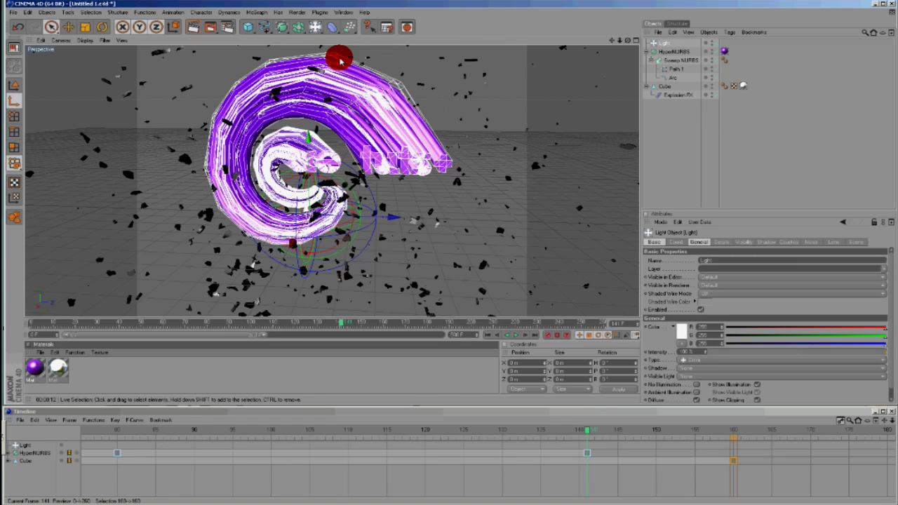
drag(297, 240, 148, 455)
mouse_move(357, 283)
mouse_down()
mouse_move(520, 275)
mouse_move(511, 189)
mouse_up()
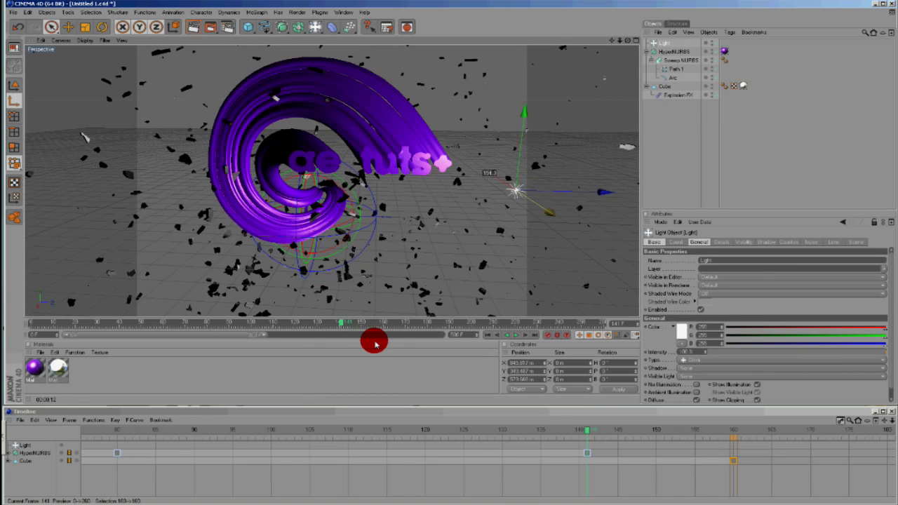
drag(572, 196, 536, 205)
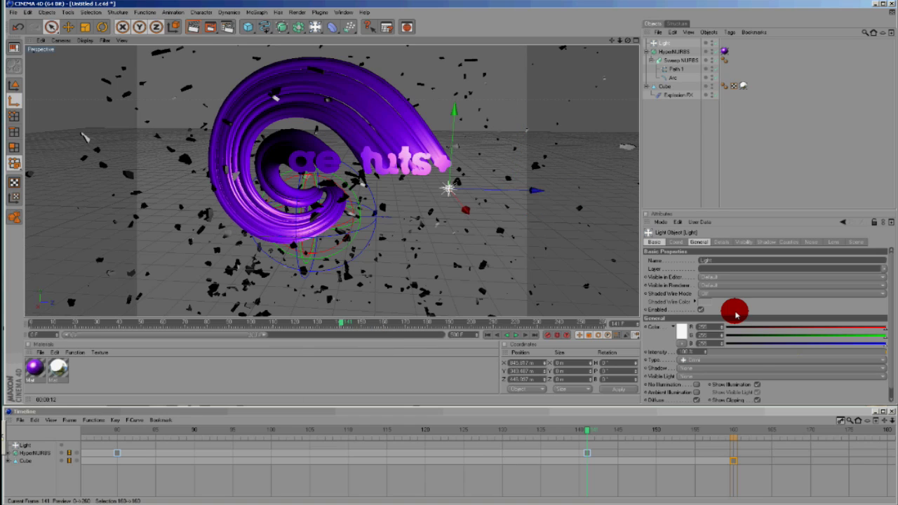
click(748, 368)
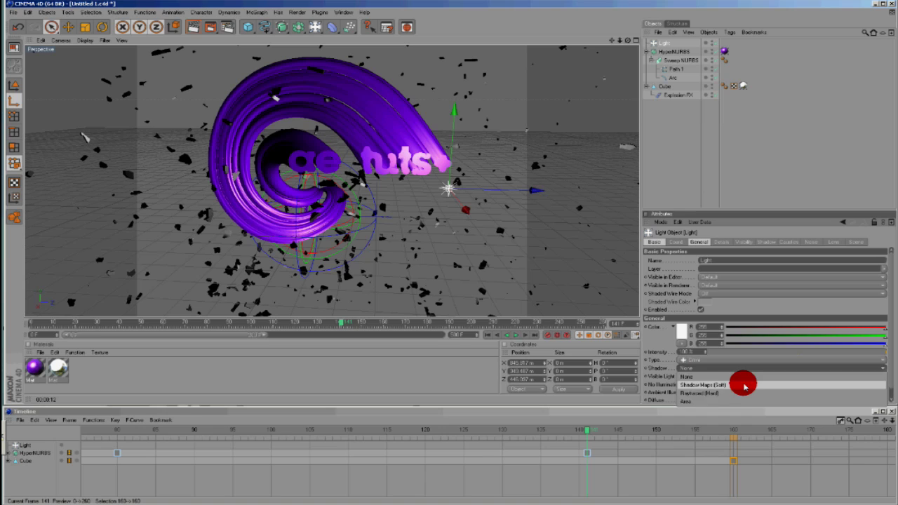
click(743, 385)
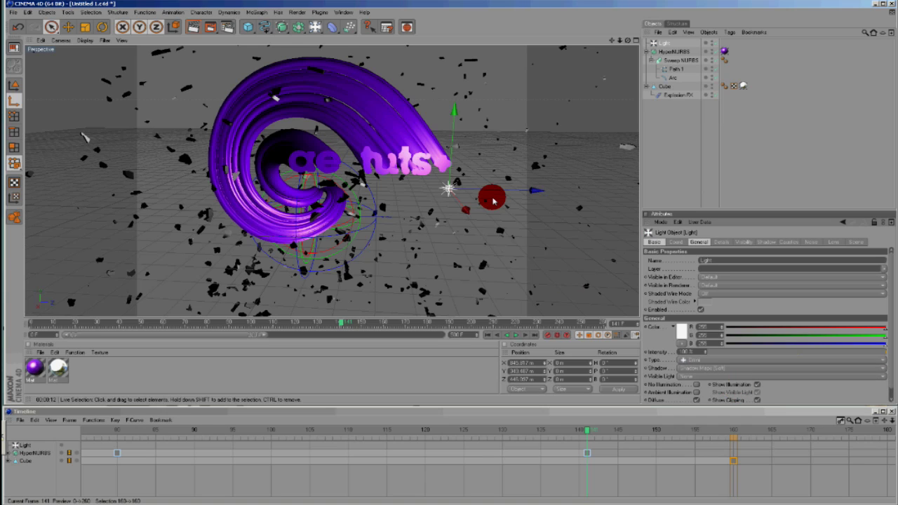
- Create an instance of the light, move it along Z toward the center of the spiral, and render the view
click(300, 30)
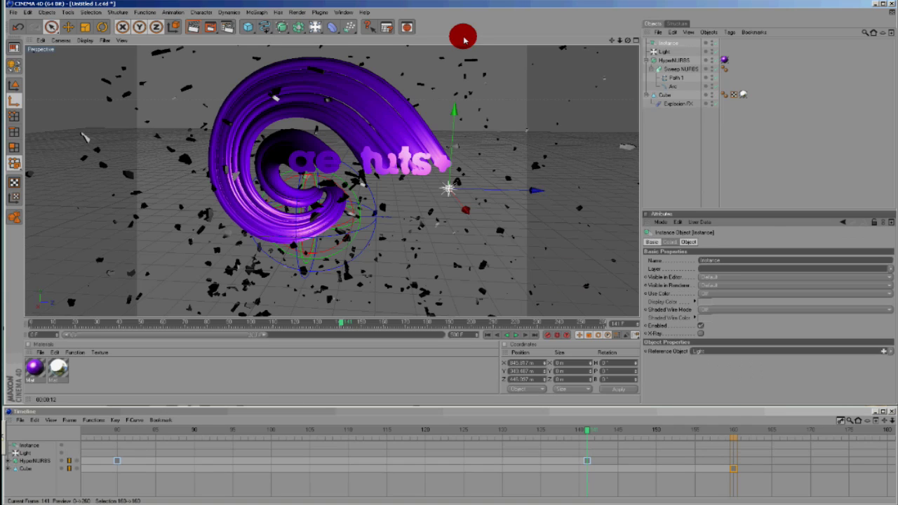
drag(526, 190, 312, 223)
click(193, 30)
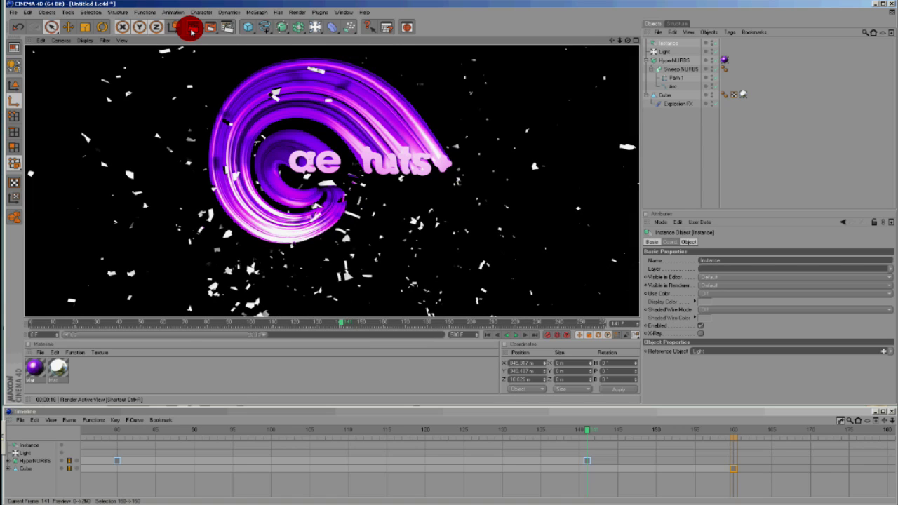
- Add a camera framing the logo up close and make it the active scene camera
drag(309, 28, 354, 67)
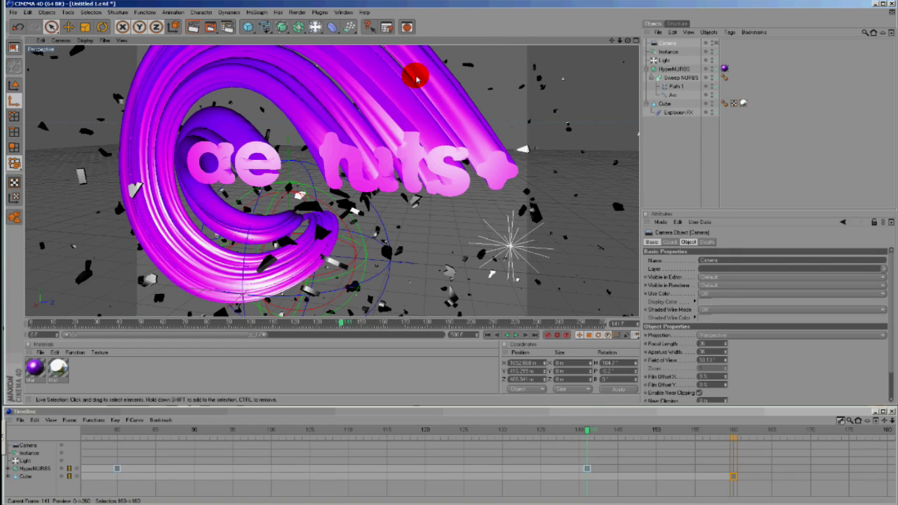
click(60, 40)
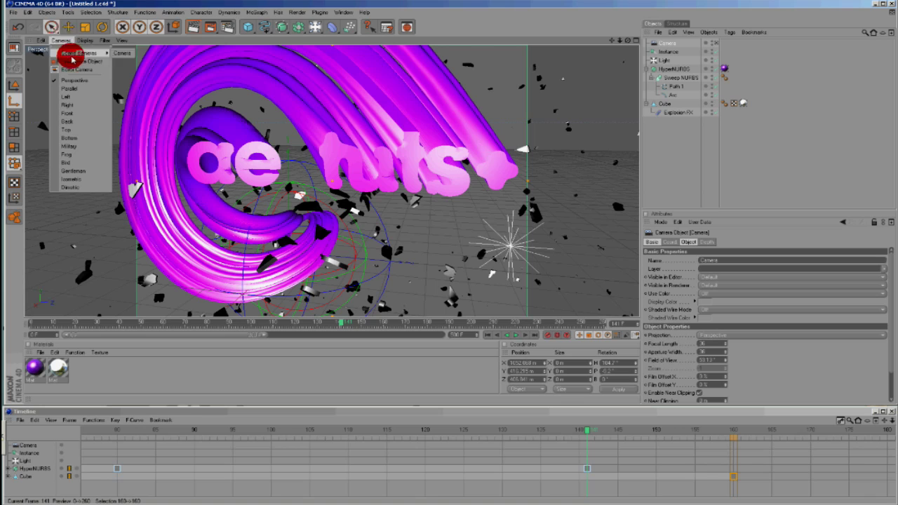
click(122, 56)
- Keyframe the camera at frame 163 framing the logo, at frame 82 close to the cube, and at frame 0
click(537, 328)
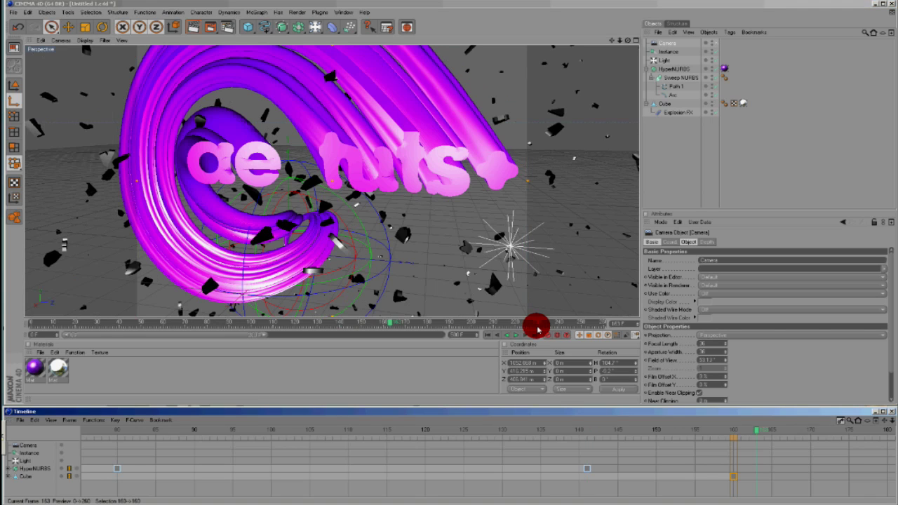
click(550, 338)
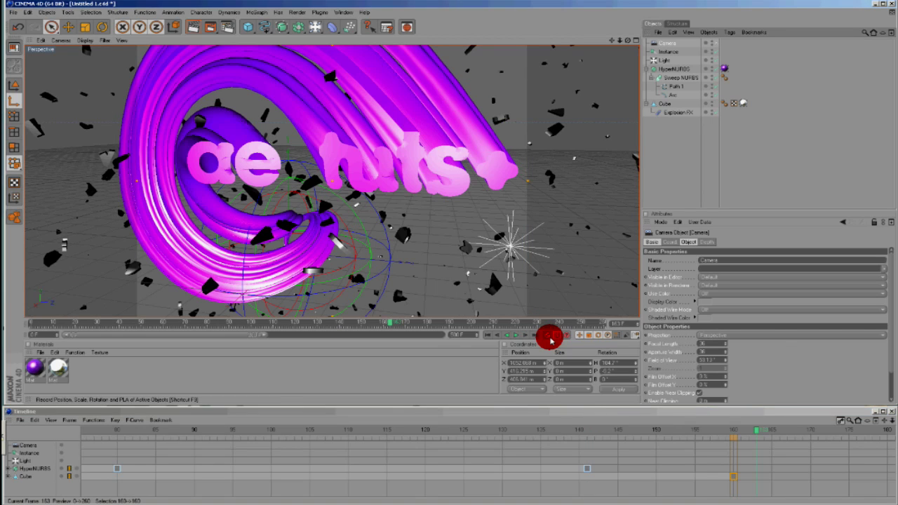
click(737, 433)
drag(739, 435, 133, 444)
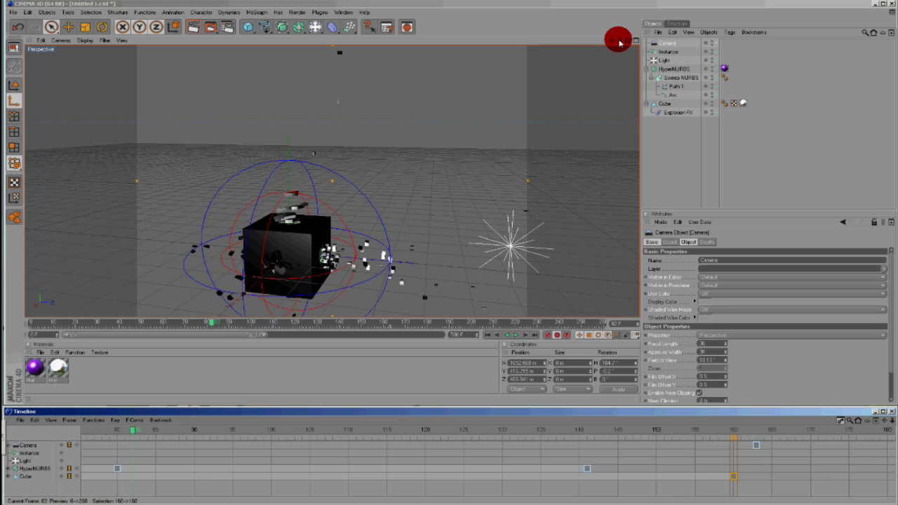
drag(619, 43, 512, 182)
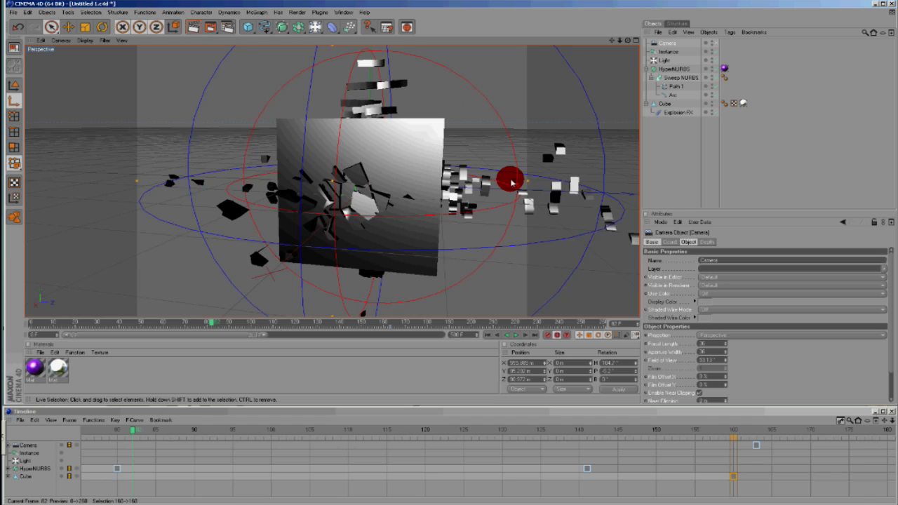
click(698, 433)
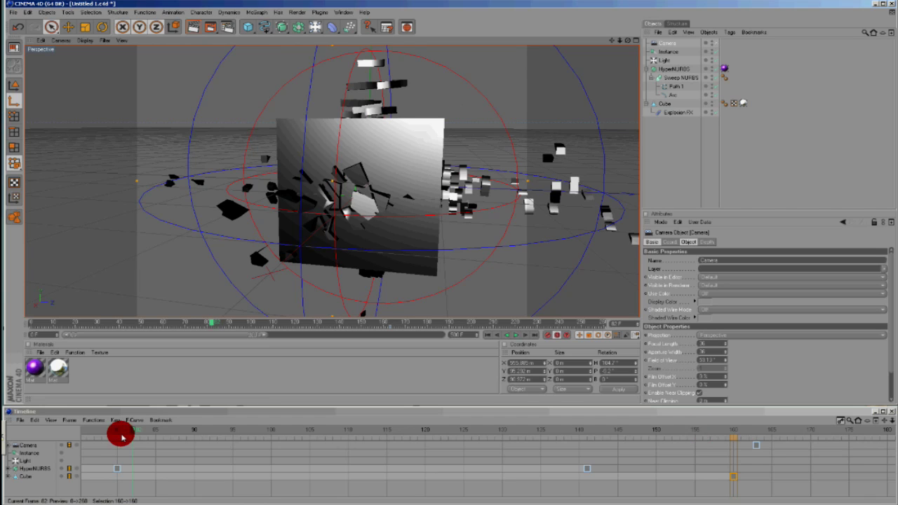
click(549, 334)
drag(268, 423, 328, 418)
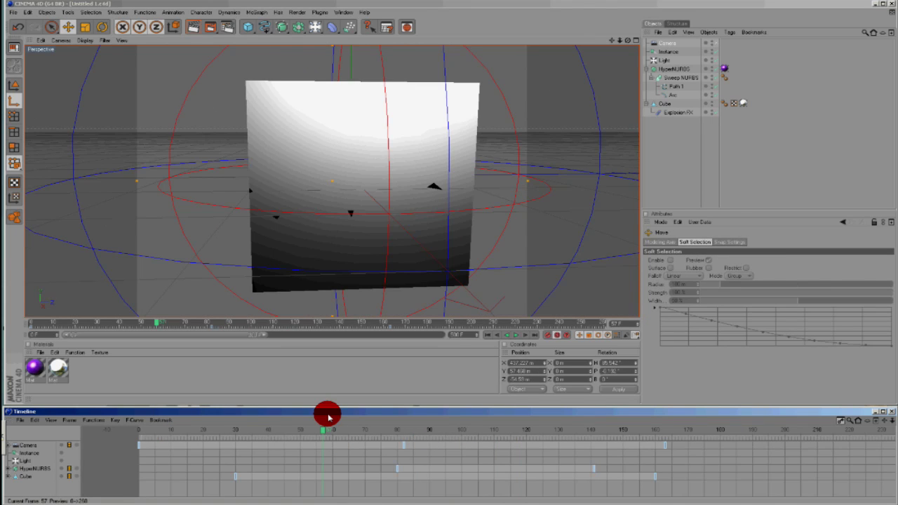
- Open the render settings and set Antialiasing to Best
click(296, 12)
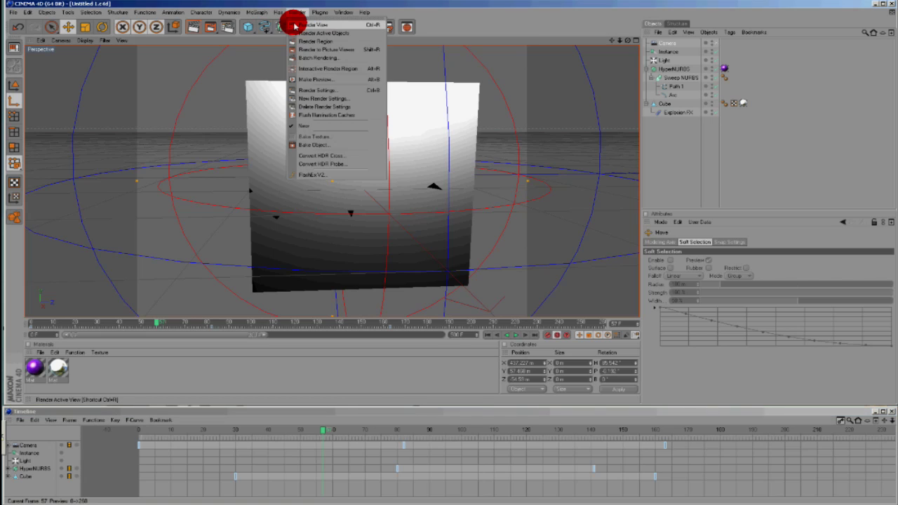
click(330, 98)
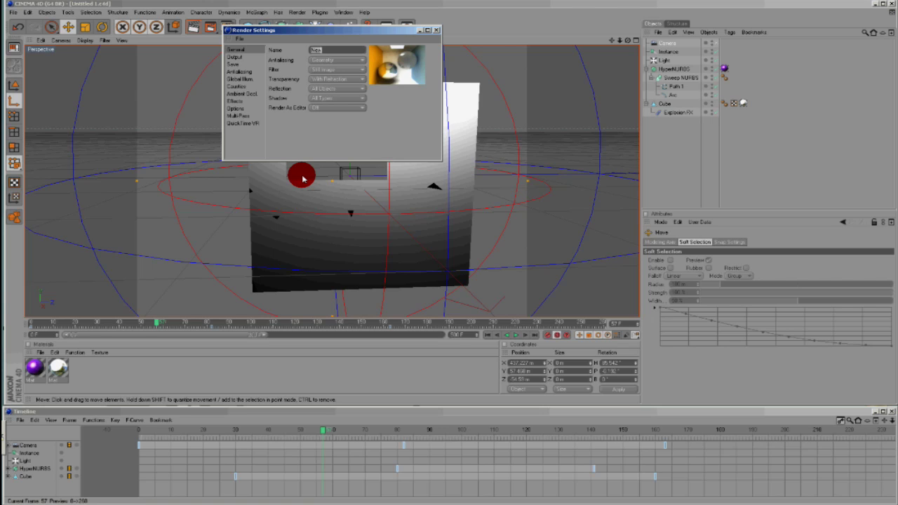
click(337, 60)
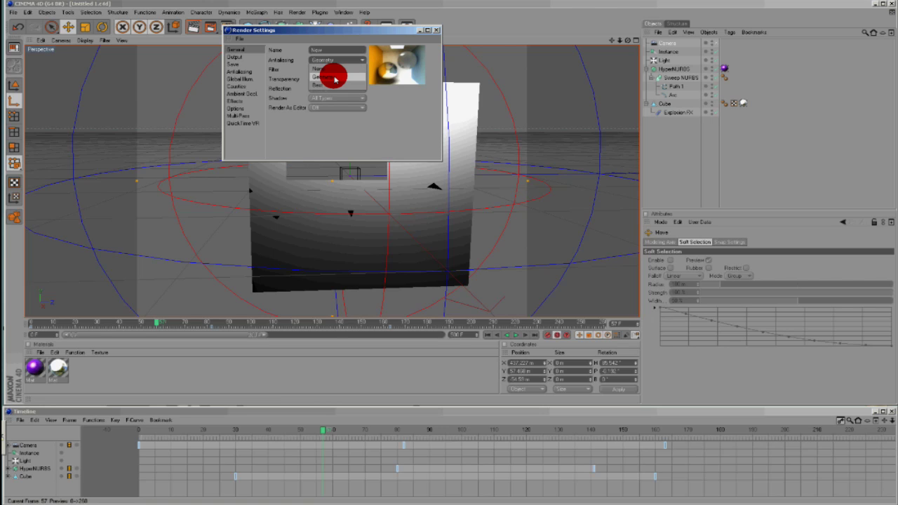
click(331, 85)
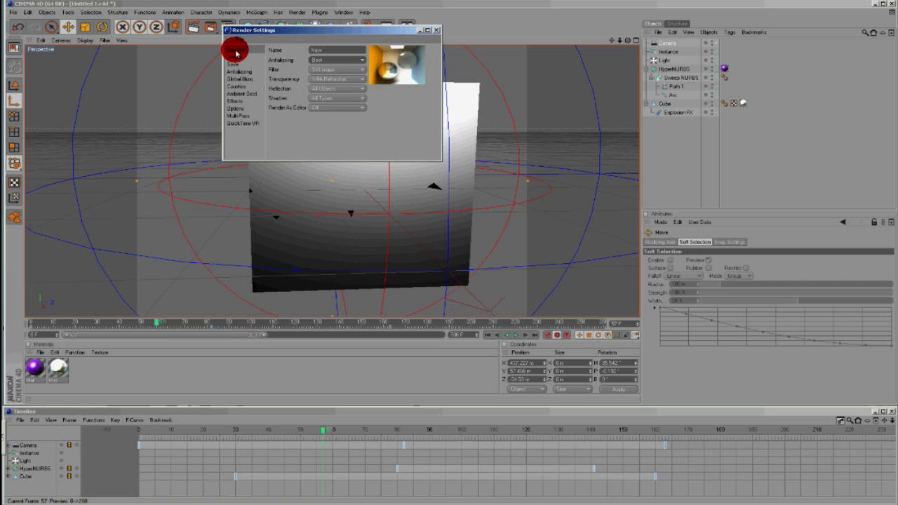
- Set the render output to All Frames at the 1280 x 720 HDTV resolution
click(235, 55)
click(332, 78)
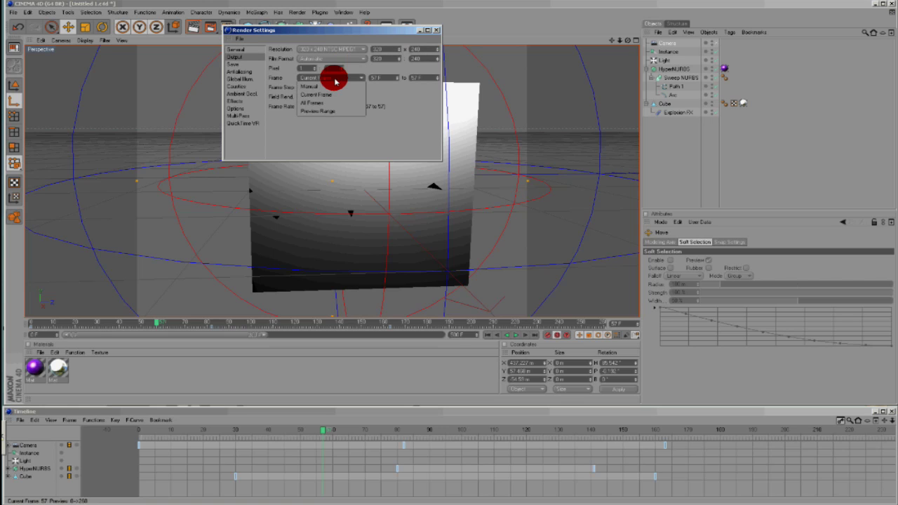
click(316, 87)
click(357, 50)
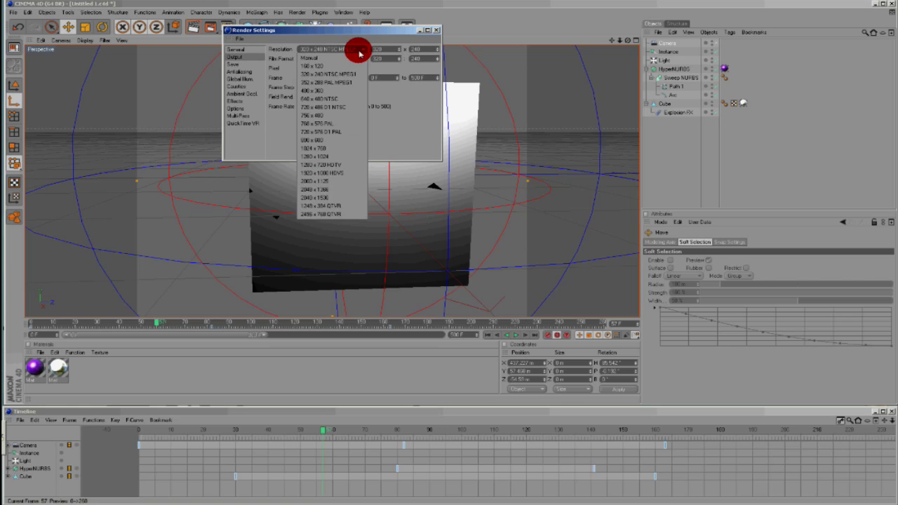
click(343, 165)
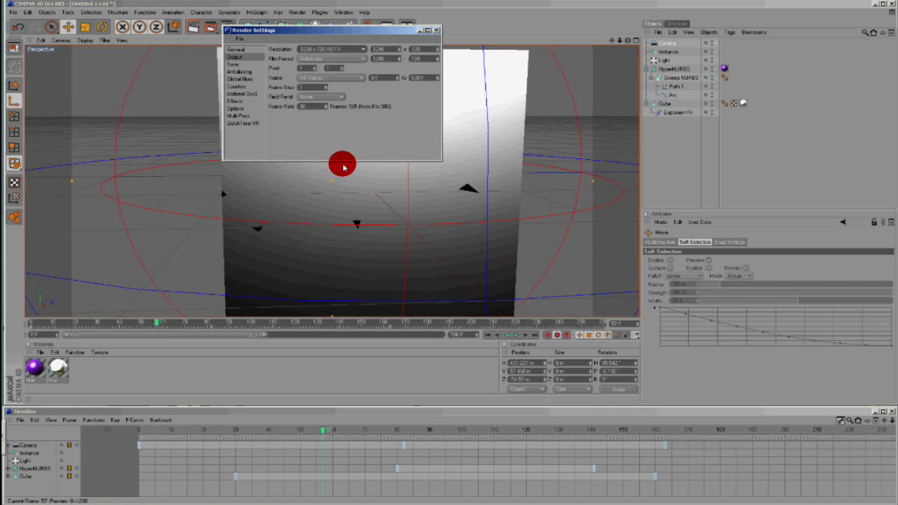
- Save the render as TIFF with an alpha channel and an After Effects compositing project file including 3D data
click(234, 64)
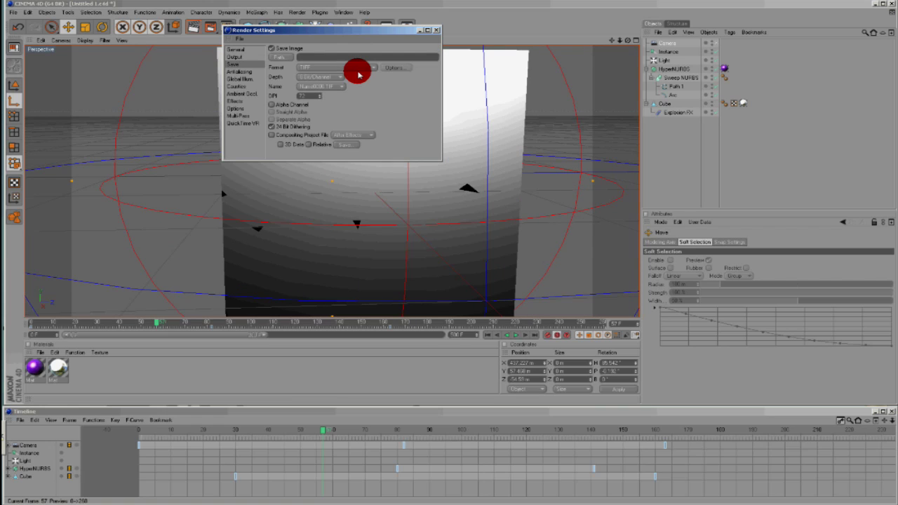
click(358, 69)
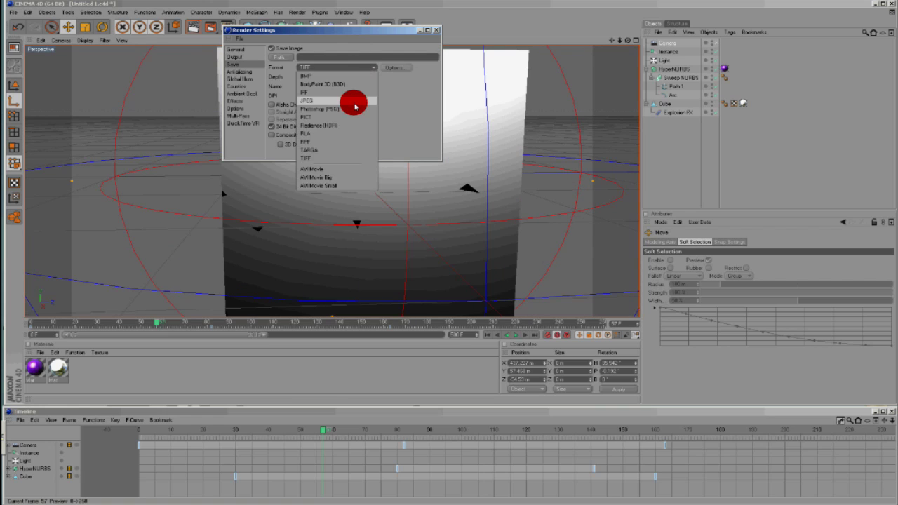
click(353, 160)
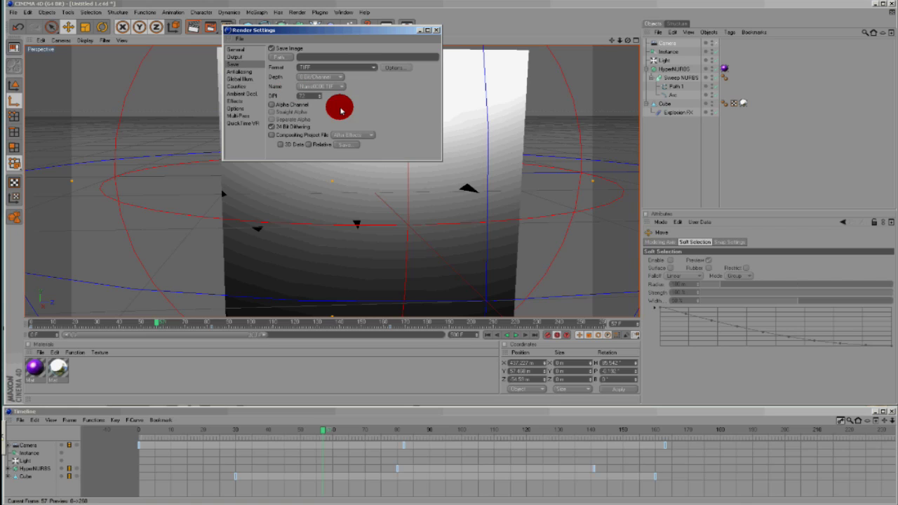
click(287, 105)
click(295, 140)
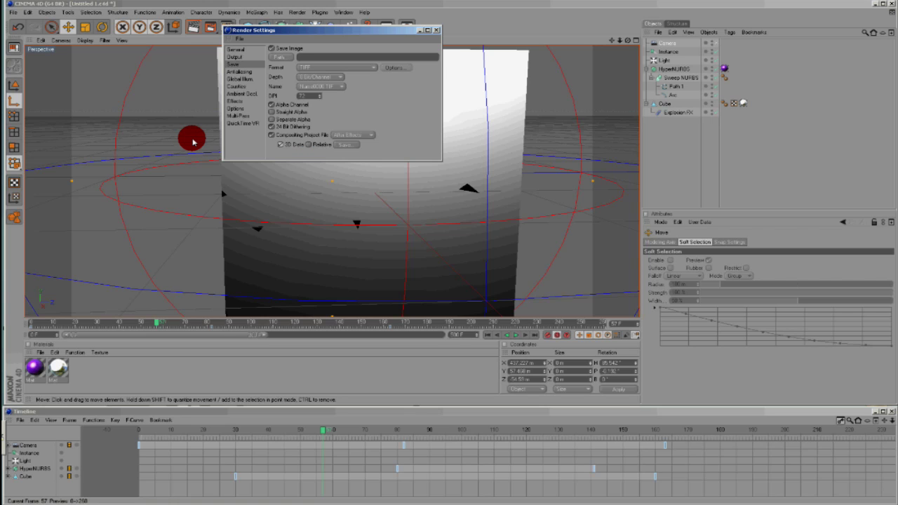
- Add the Object Motion Blur post effect to the render settings
click(237, 101)
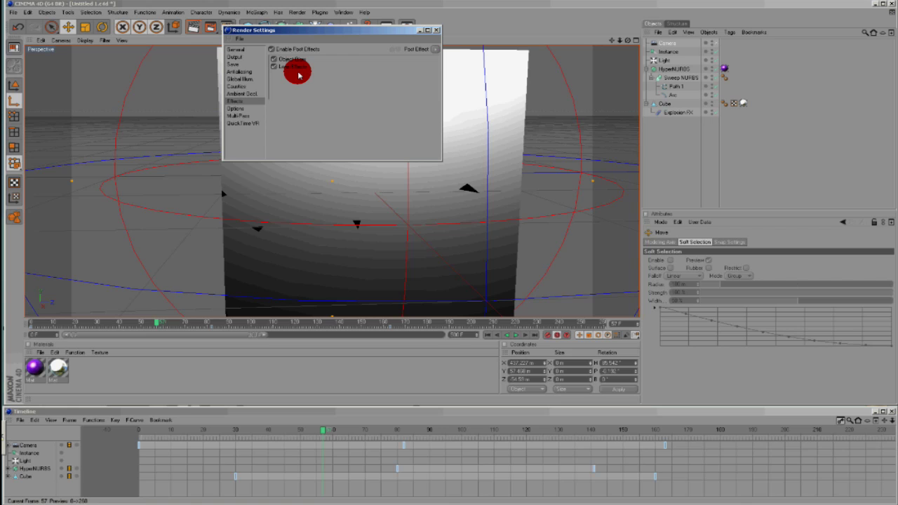
click(435, 49)
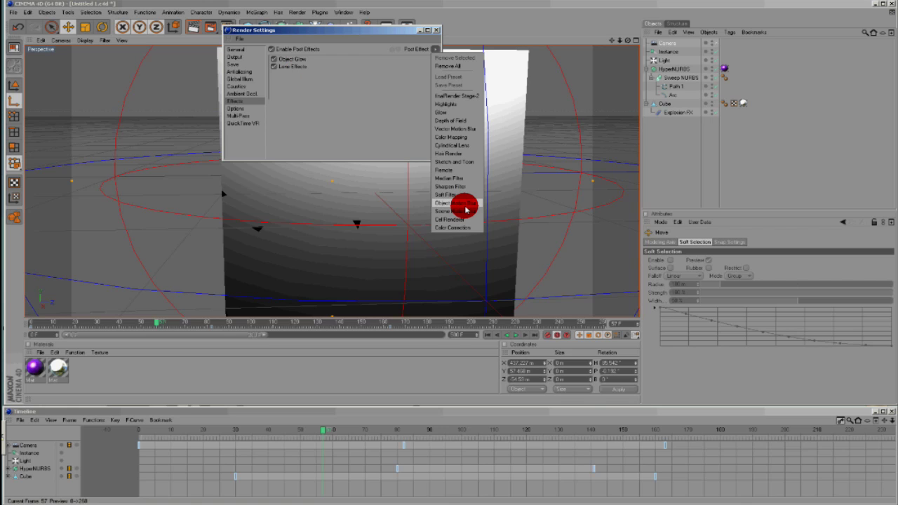
click(463, 204)
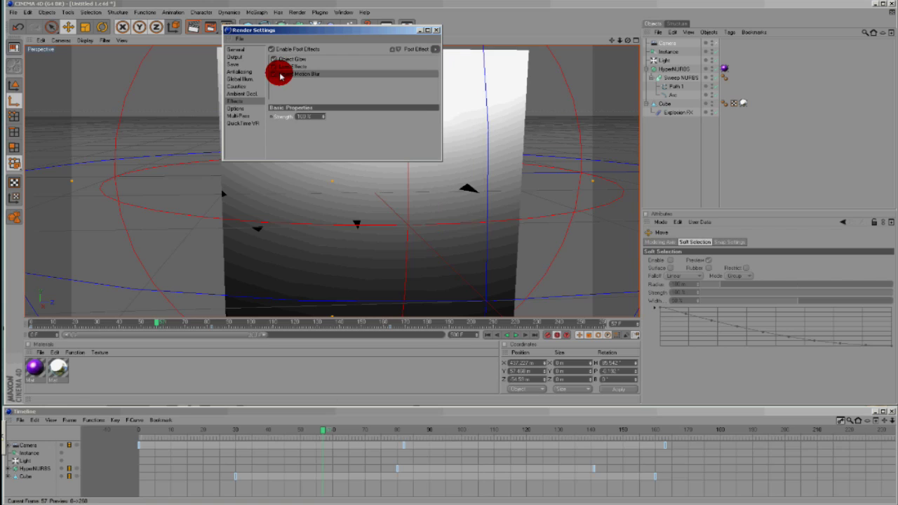
- Add a Motion Blur tag to both the HyperNURBS and the Cube objects
right_click(676, 74)
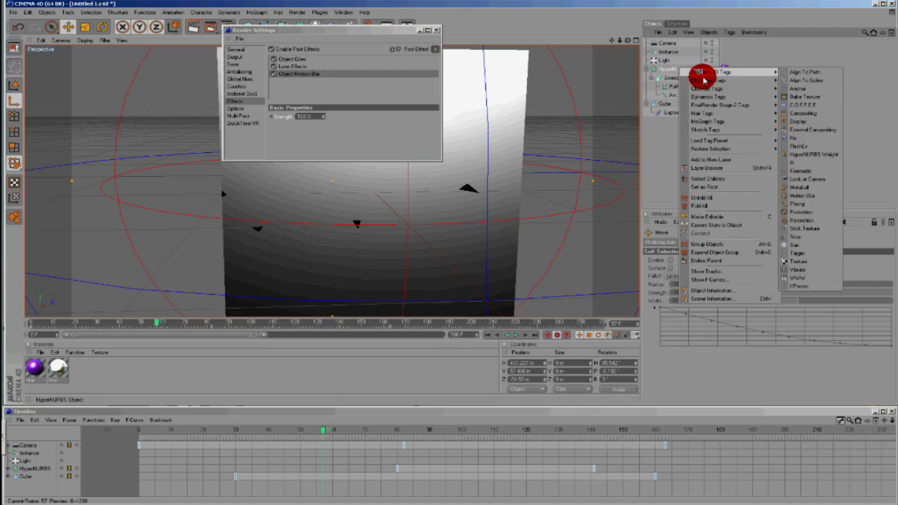
mouse_move(726, 87)
mouse_move(738, 73)
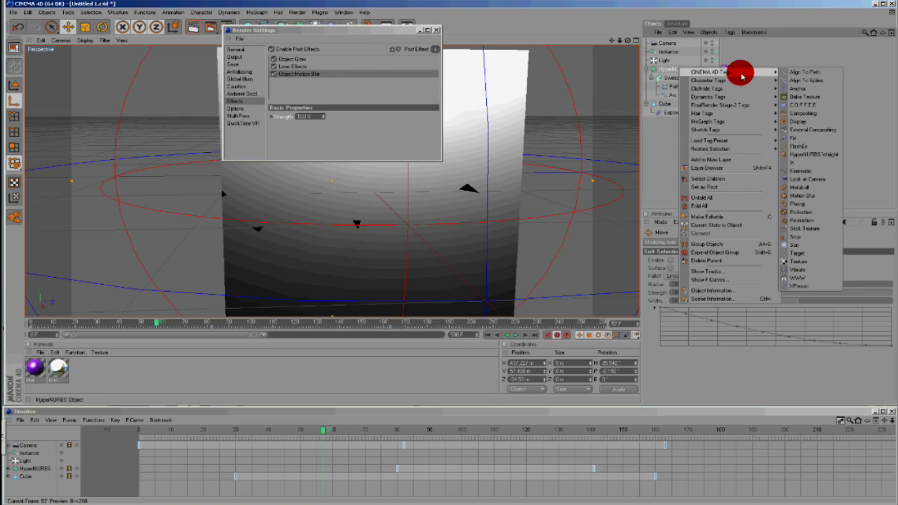
click(799, 195)
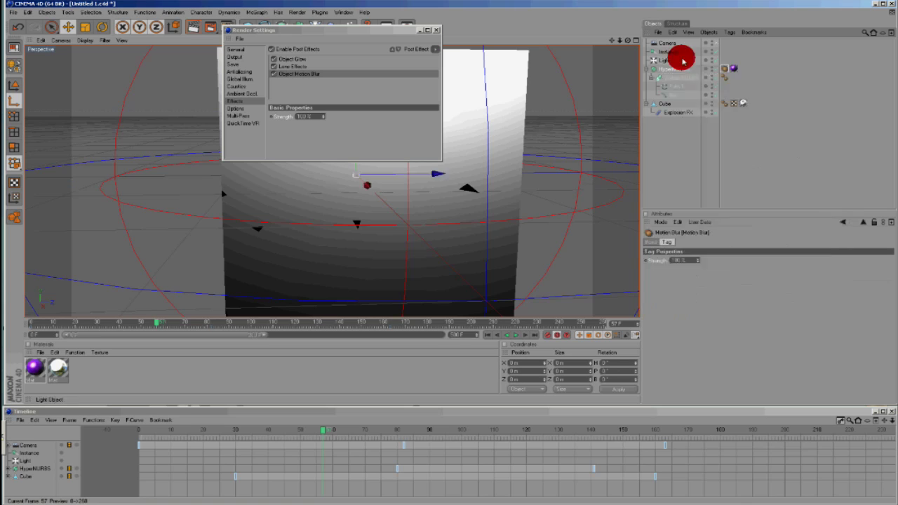
right_click(670, 103)
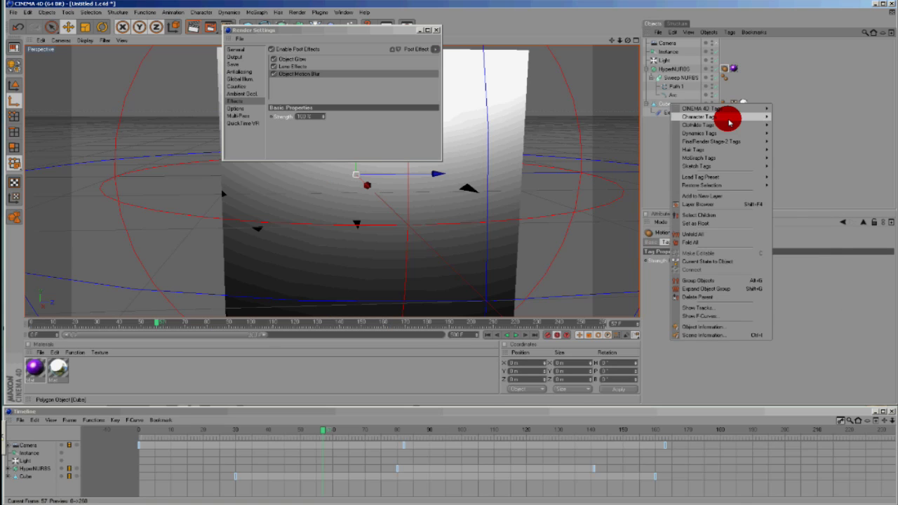
mouse_move(770, 111)
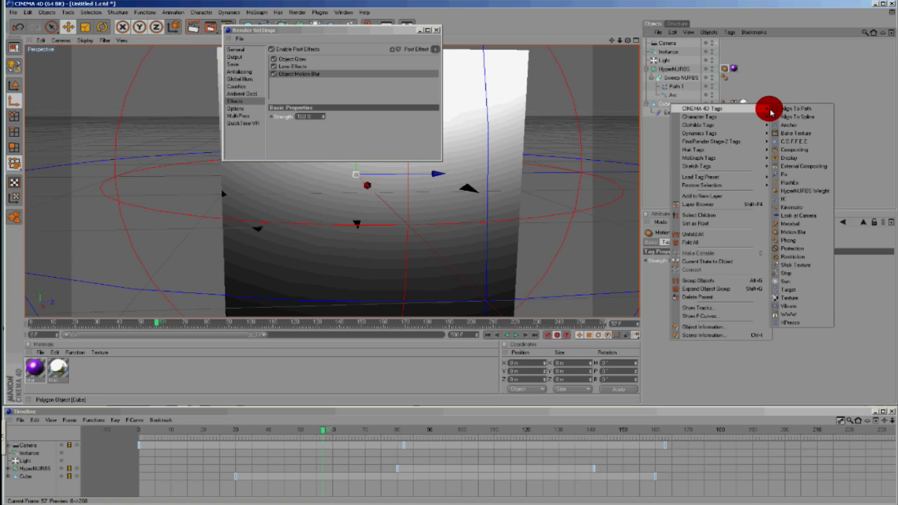
click(785, 232)
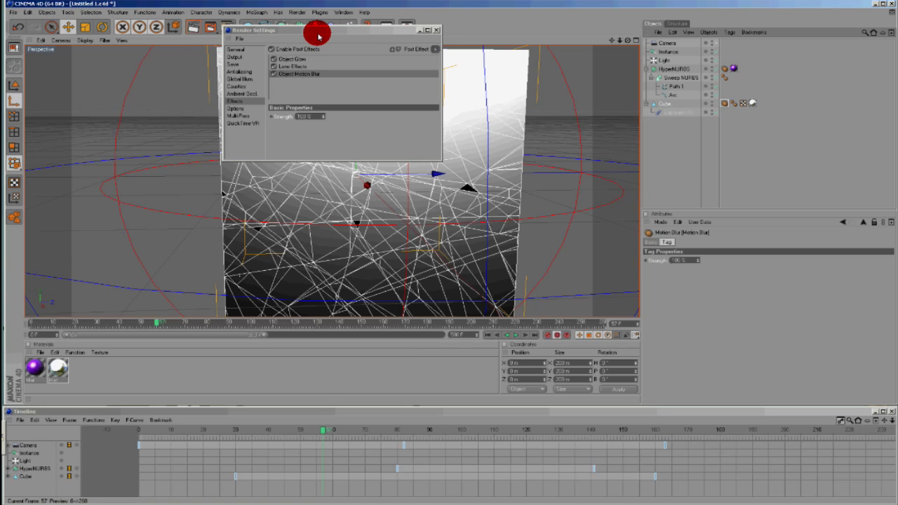
drag(318, 37, 331, 105)
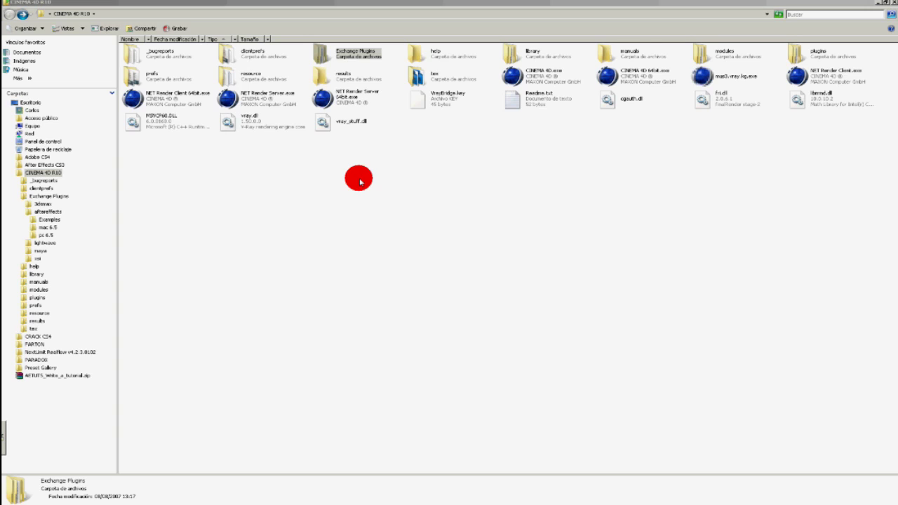
- In the CINEMA 4D R10 folder in the file explorer, copy CINEMA4DAE.aex from Exchange Plugins, aftereffects, pc 6.5
click(424, 233)
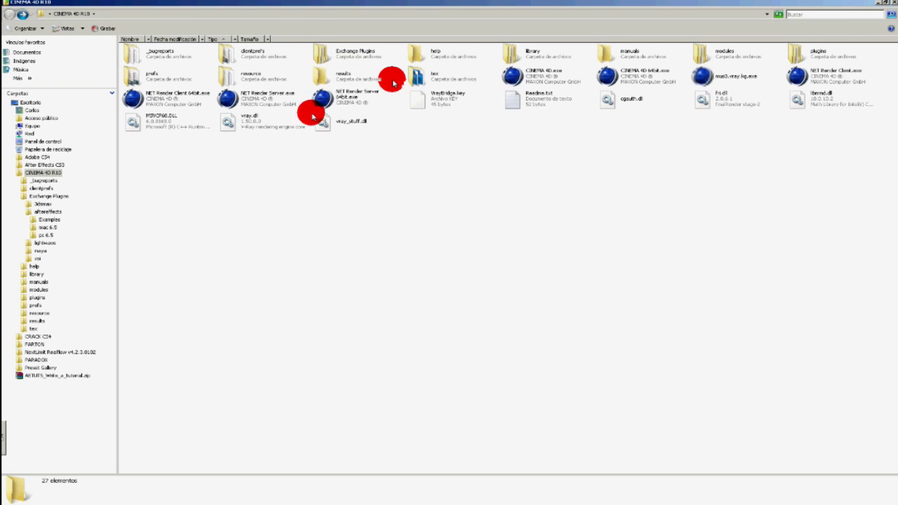
double_click(325, 60)
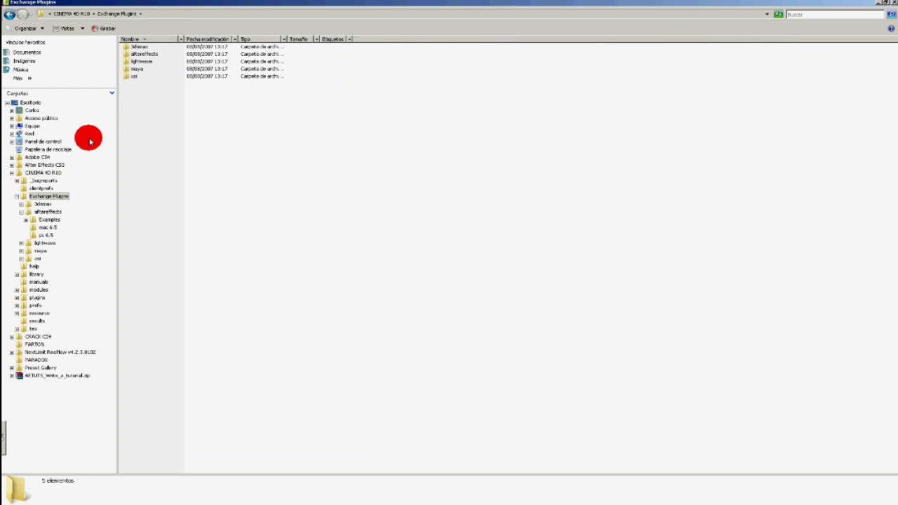
double_click(148, 56)
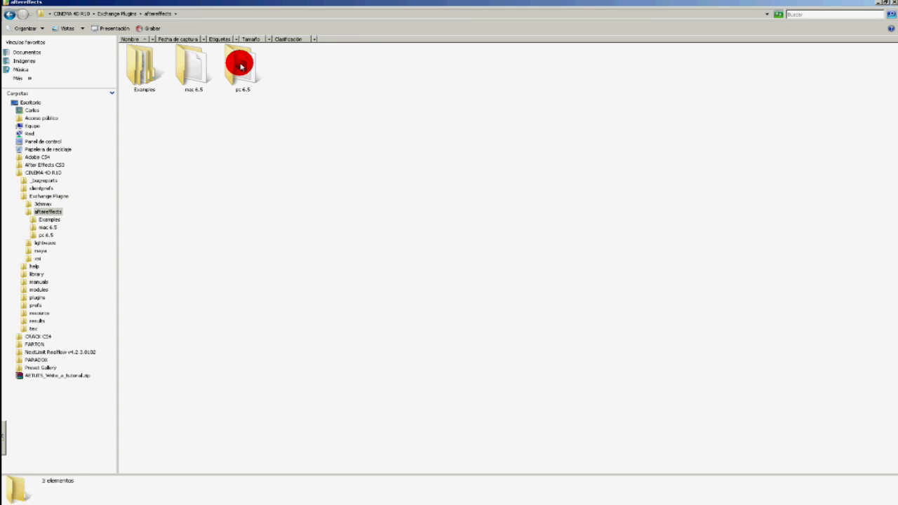
double_click(240, 66)
click(149, 73)
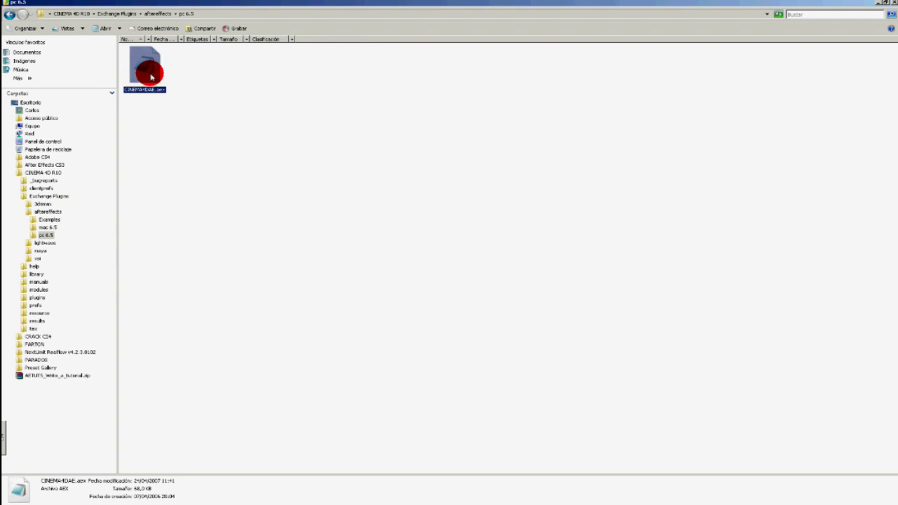
right_click(151, 76)
click(209, 195)
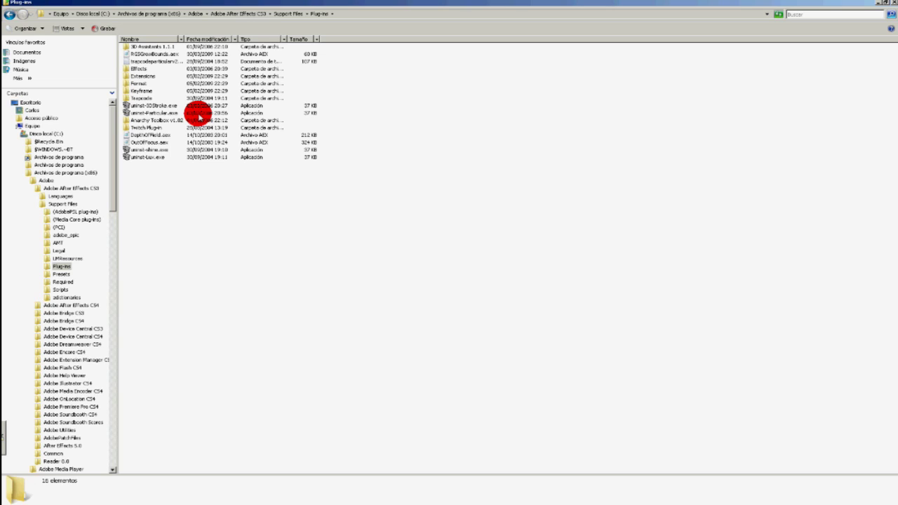
- Paste the copied plug-in file into the Adobe After Effects CS3 Plug-ins folder and switch to After Effects
right_click(196, 208)
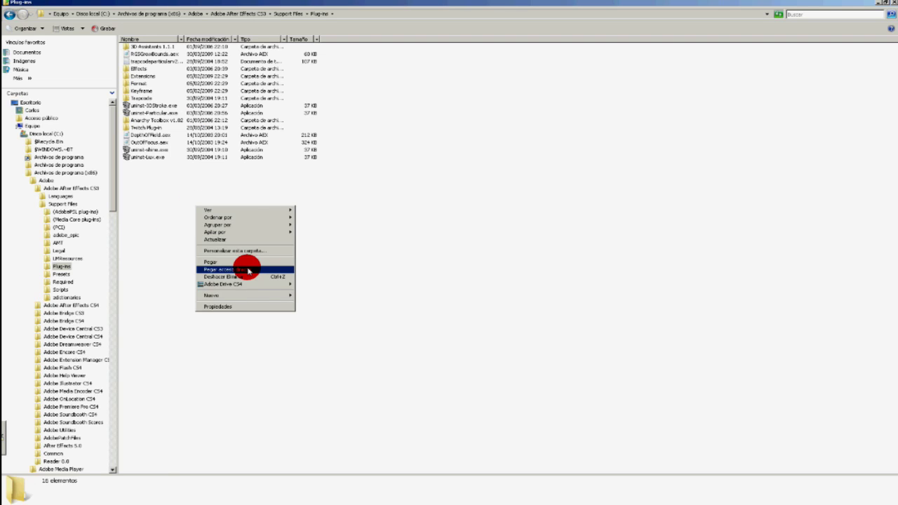
click(251, 262)
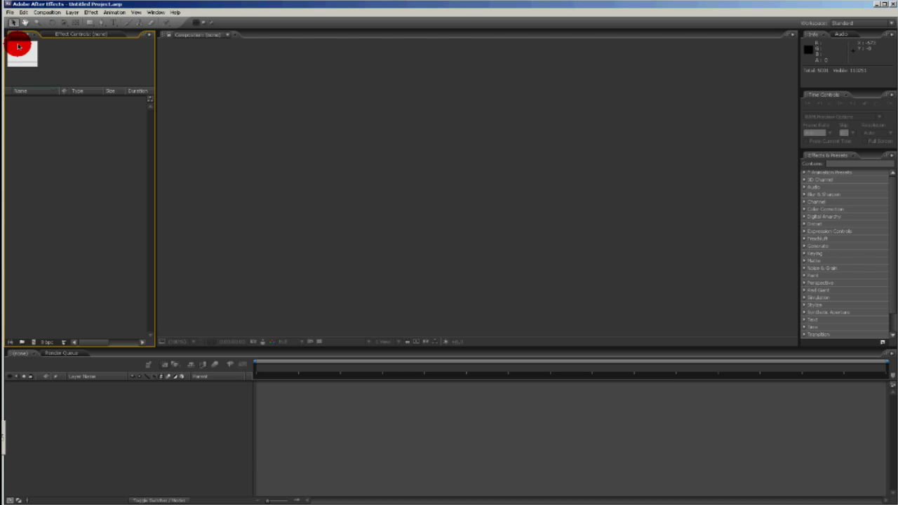
click(23, 12)
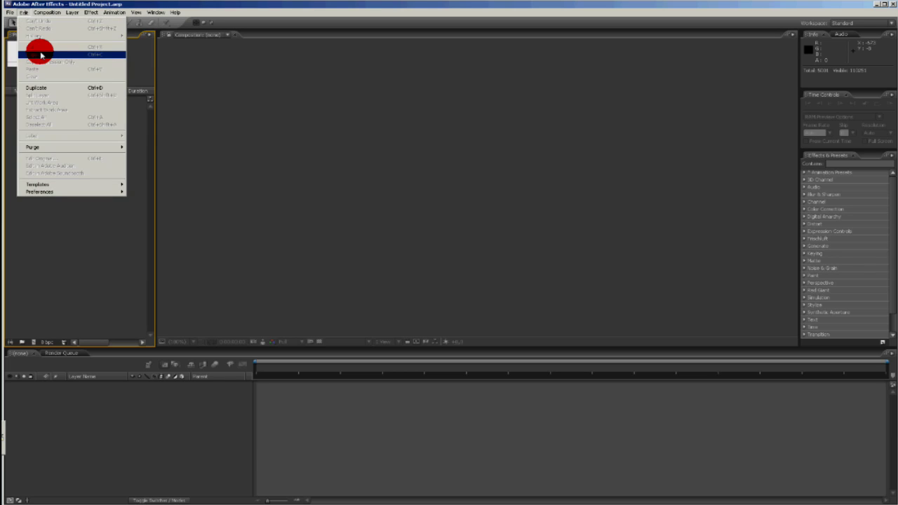
- Import the composition file exported from CINEMA 4D and open the CINEMA 4D Composition from its project folder
mouse_move(10, 13)
mouse_move(58, 118)
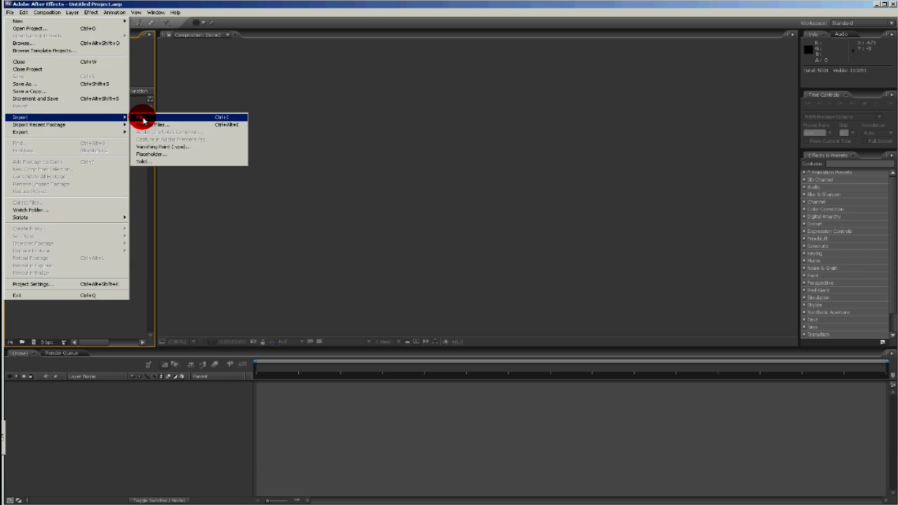
click(144, 118)
drag(364, 54, 363, 139)
double_click(80, 163)
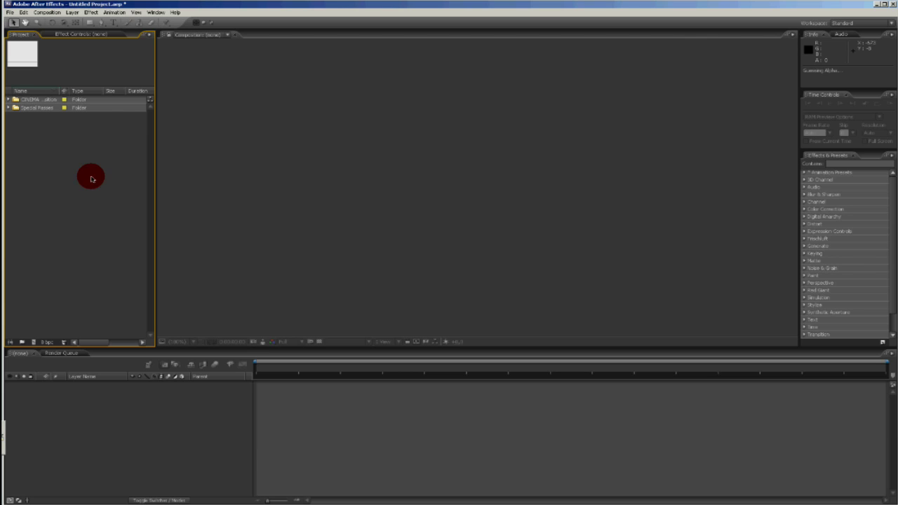
double_click(31, 102)
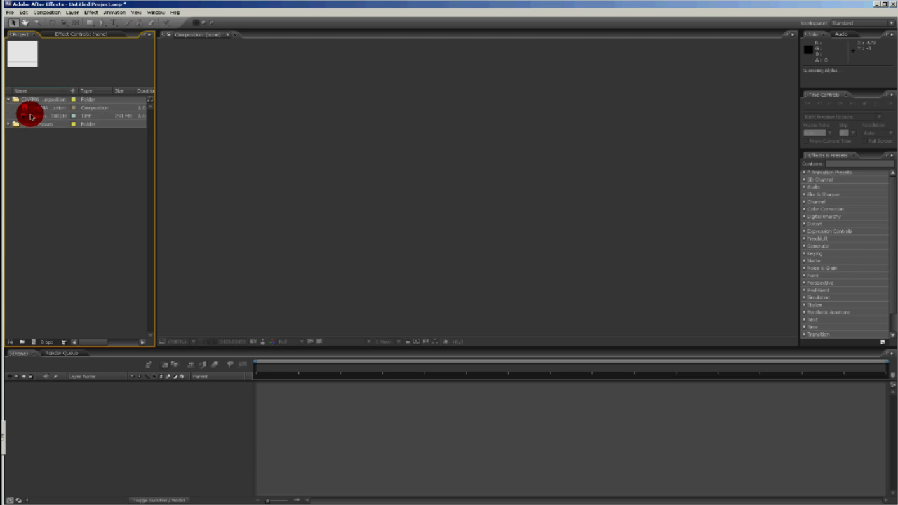
double_click(40, 108)
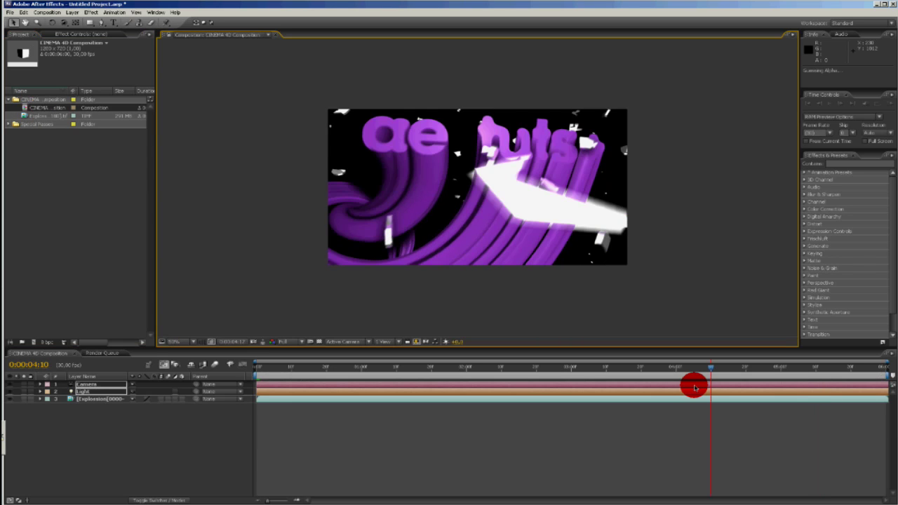
- Inspect the frame at 0:00:04:05 with the transparency grid displayed behind the logo and fragments
click(695, 387)
click(407, 344)
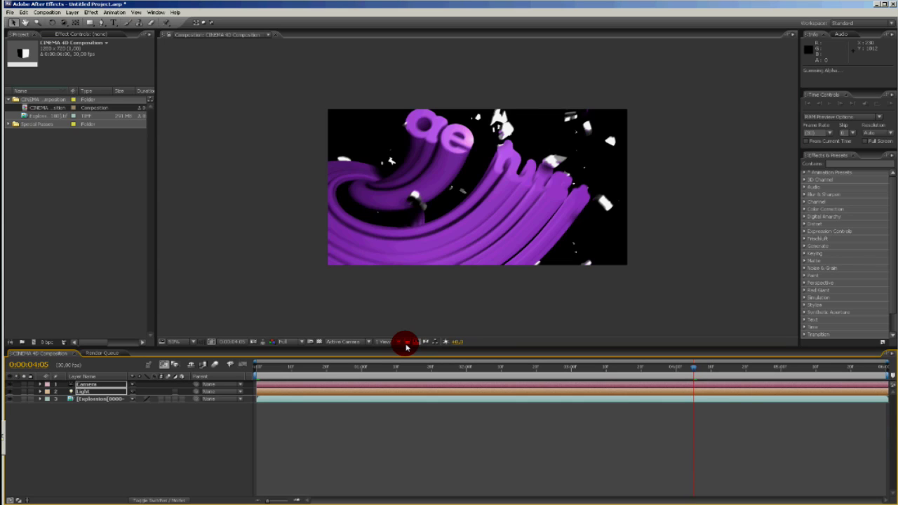
click(331, 340)
click(481, 149)
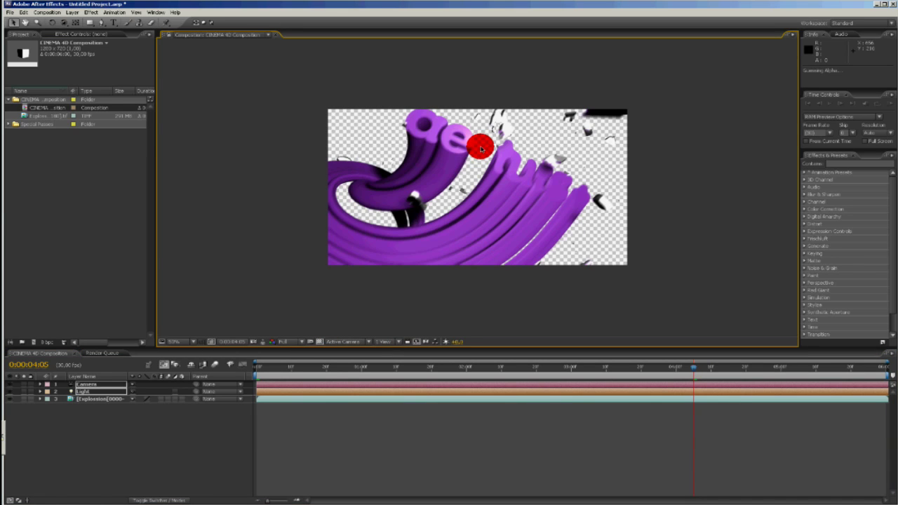
- Create a comp-size solid named BG and place it beneath all other layers
click(389, 367)
key(ctrl+y)
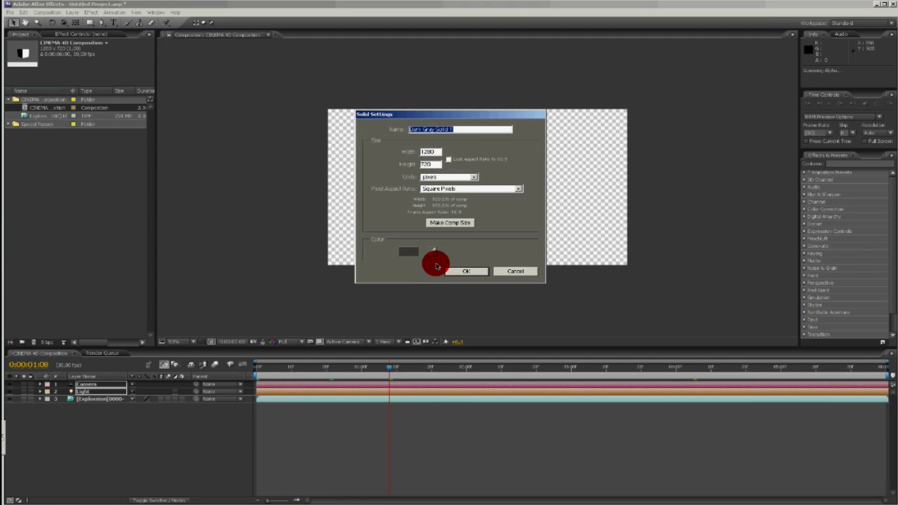
text(B)
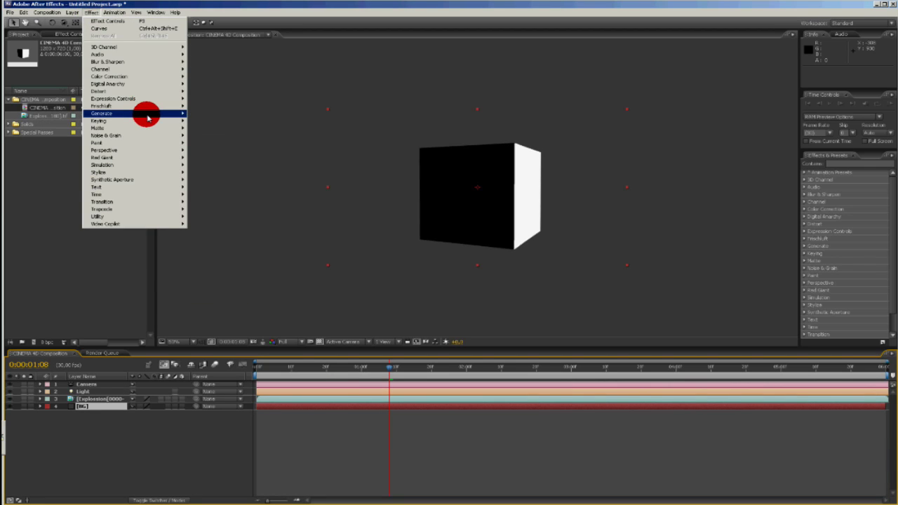
- Apply the Ramp effect to the BG solid and set its shape to Radial Ramp
mouse_move(176, 117)
click(201, 268)
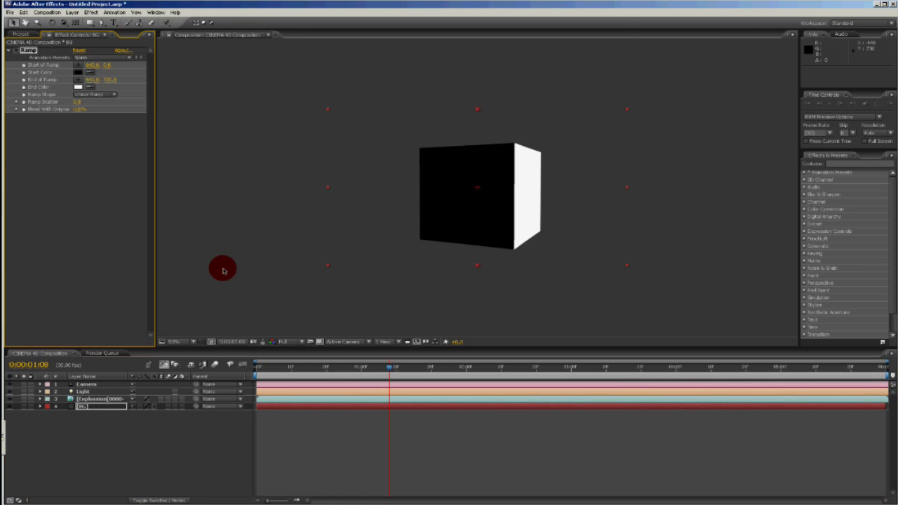
click(92, 95)
click(93, 103)
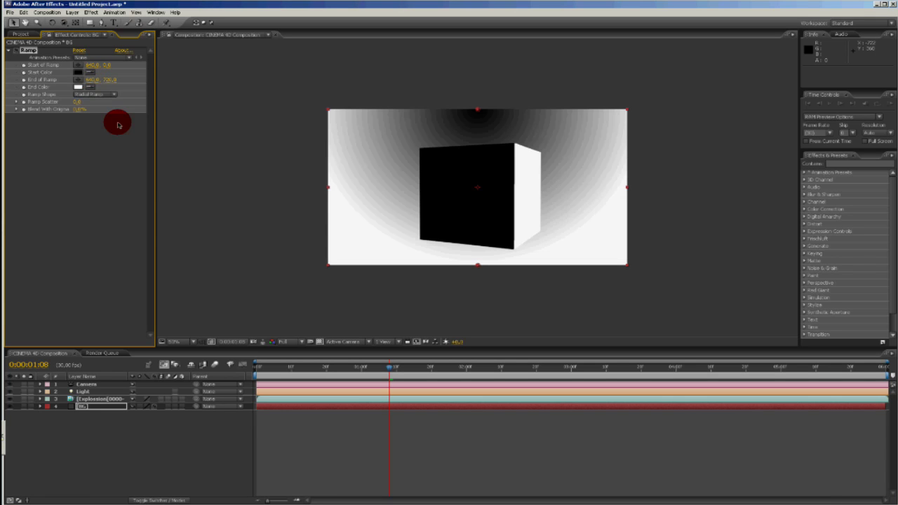
- Set the ramp's end color to black and its start color to a bright purple
click(78, 87)
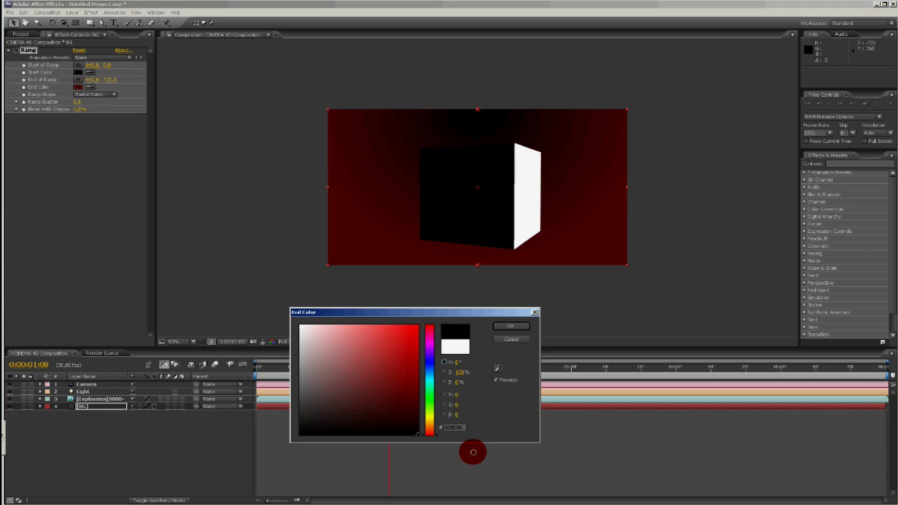
click(503, 327)
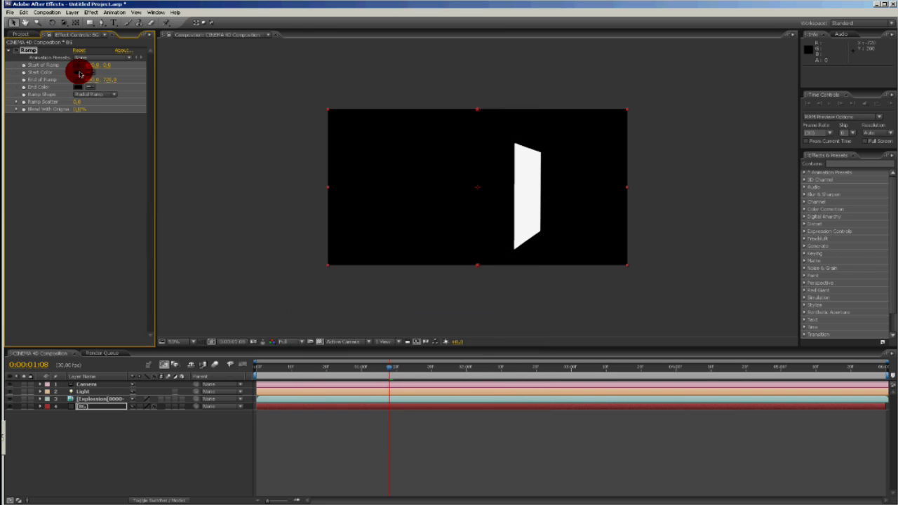
click(79, 73)
click(428, 352)
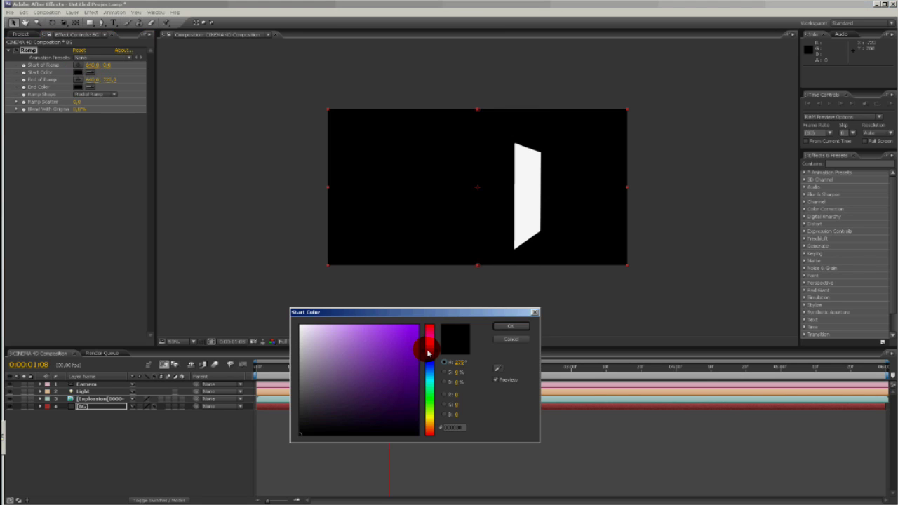
drag(415, 328, 446, 295)
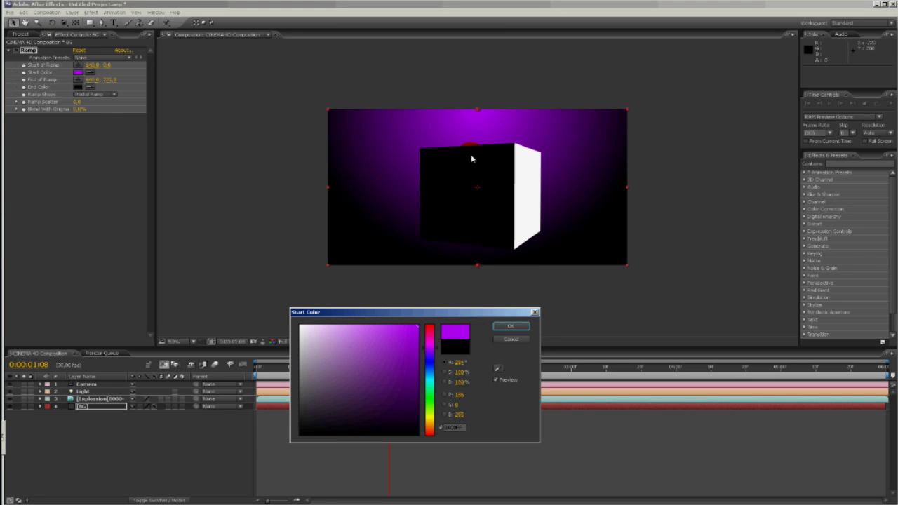
click(515, 327)
- Move the ramp's start point to the frame's lower-left corner and its end point toward the lower right
click(480, 112)
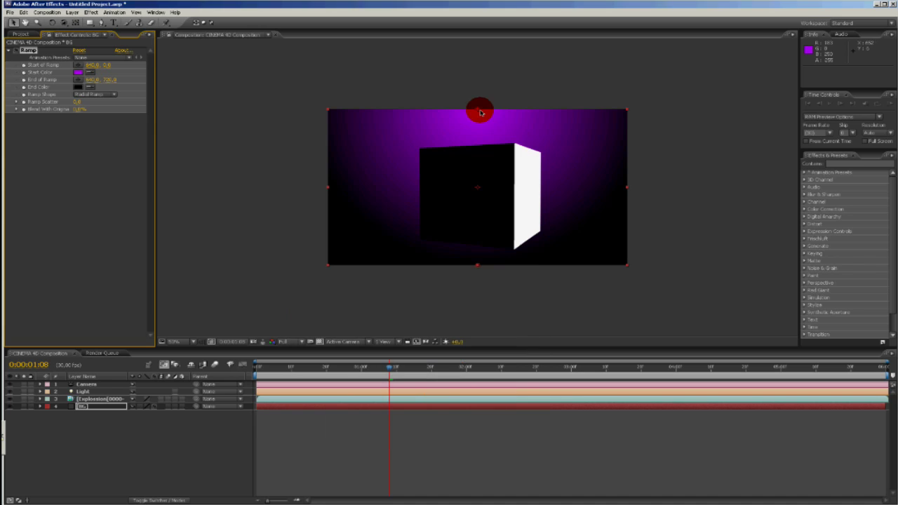
drag(480, 112, 343, 251)
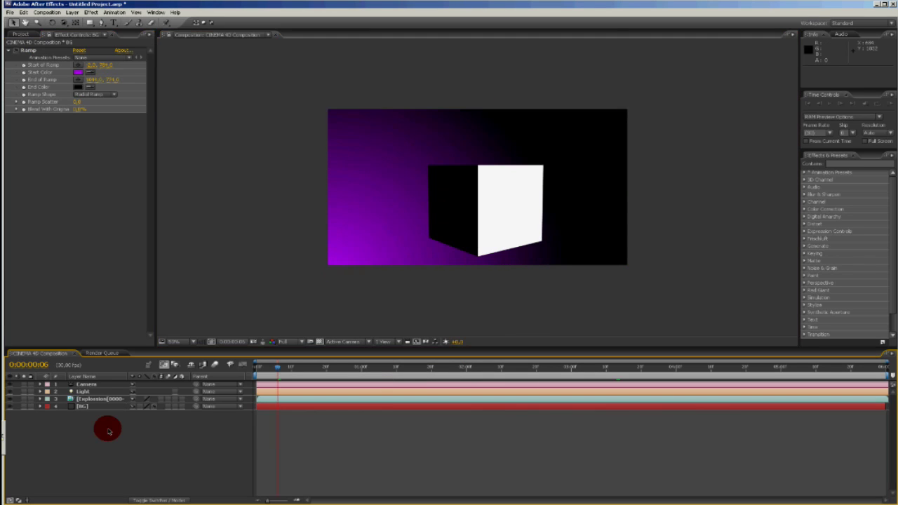
- Create a new solid named PARTCLE above the other layers
right_click(108, 431)
mouse_move(184, 433)
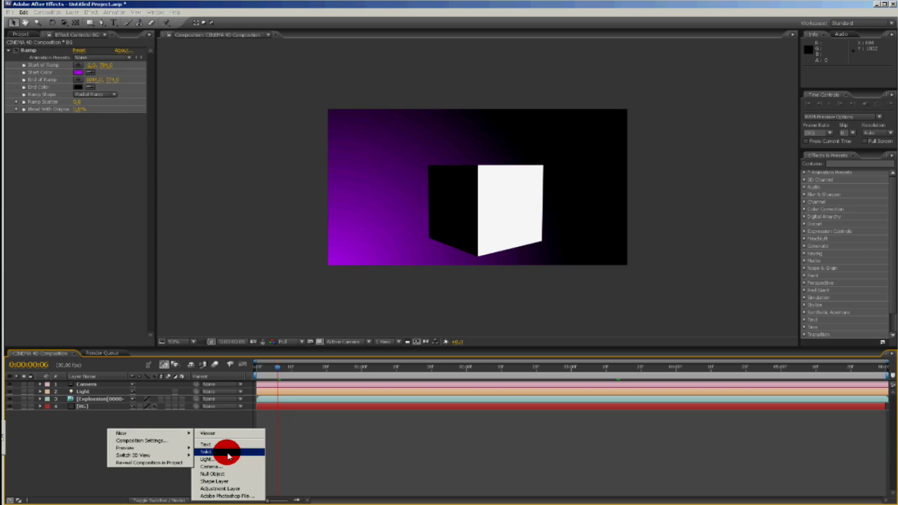
click(227, 453)
text(PARTICLE)
key(Return)
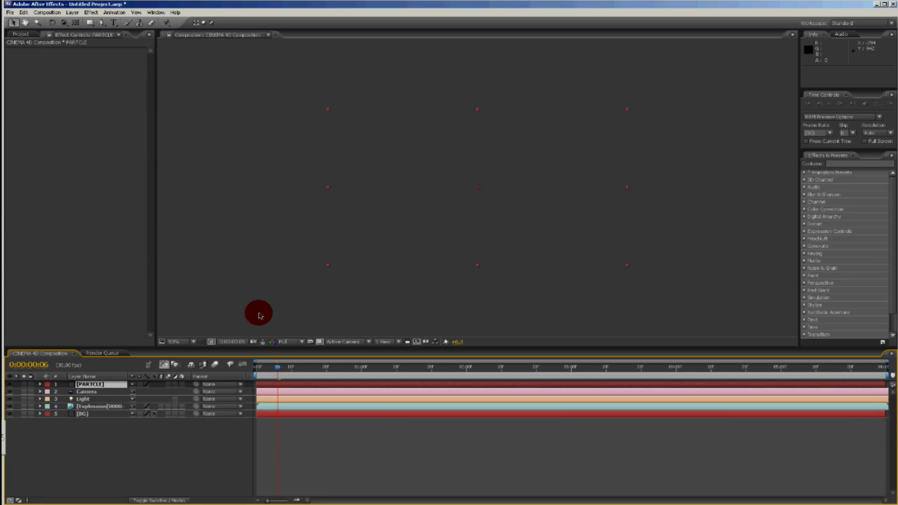
- Apply the Trapcode Particular effect to the new particle solid
click(92, 13)
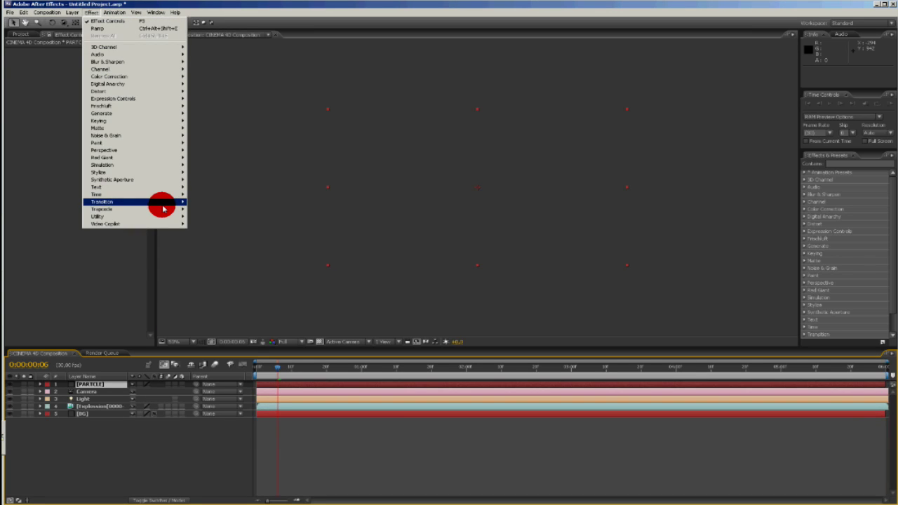
mouse_move(168, 209)
click(205, 218)
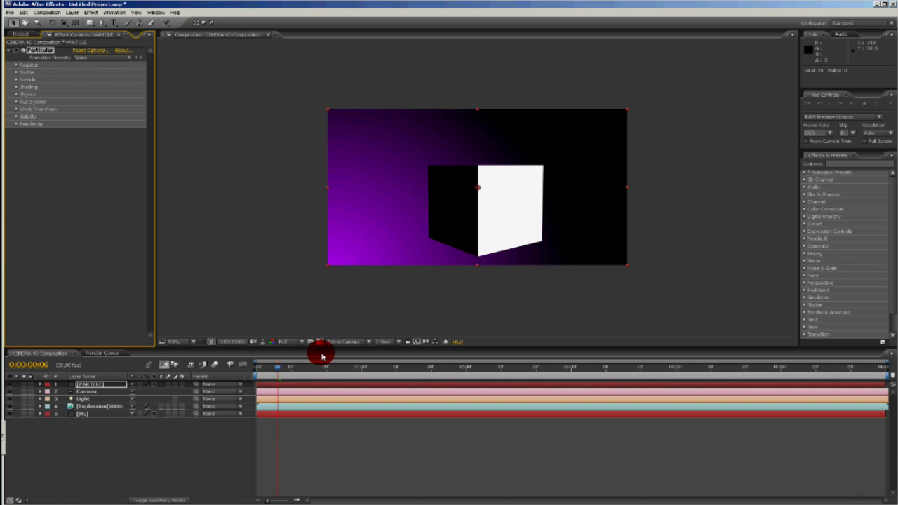
- Set Particular's emitter type to Box
drag(322, 356, 365, 363)
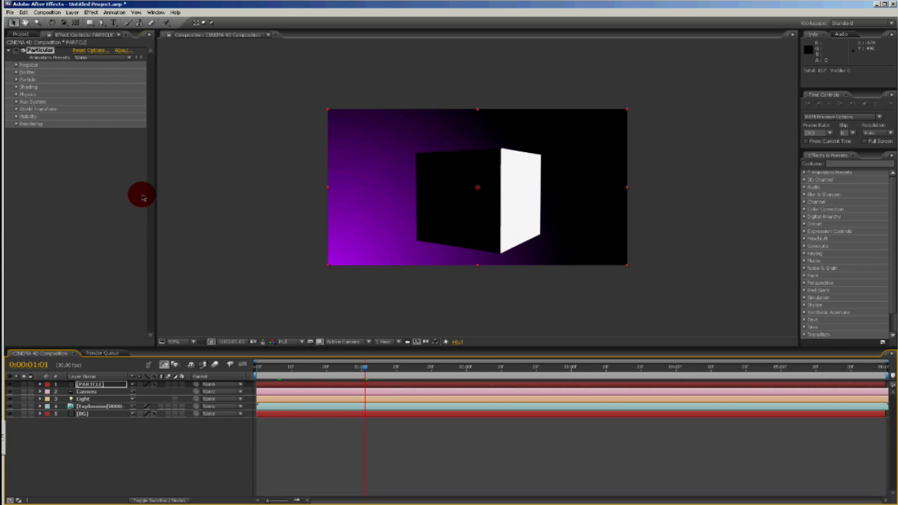
click(17, 71)
click(94, 86)
click(94, 101)
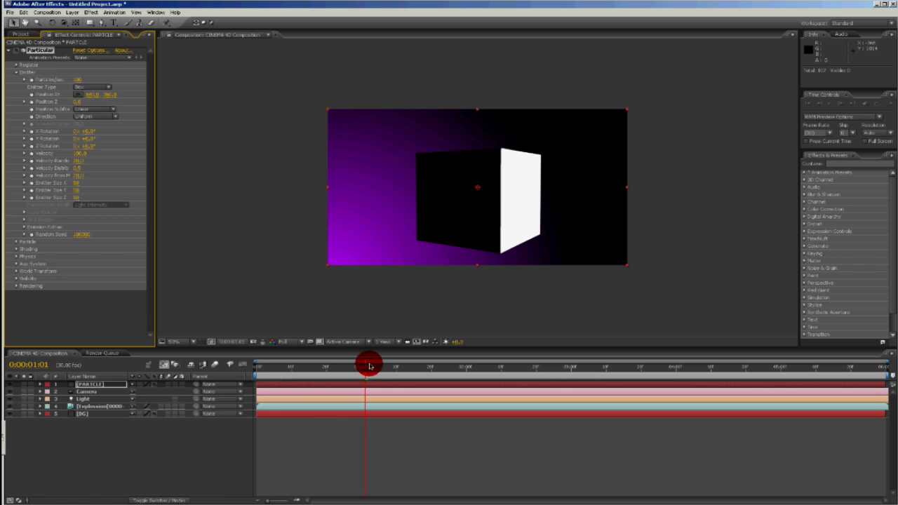
- Push the Particular emitter back in Z and adjust its XY position so the particles sit within the exploding cube
drag(369, 365, 477, 369)
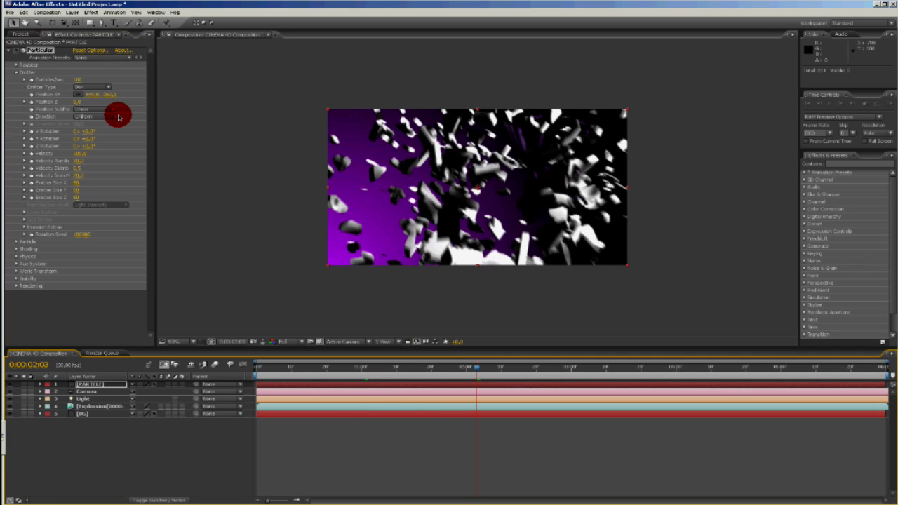
drag(31, 171, 324, 160)
click(76, 101)
drag(75, 101, 0, 126)
mouse_move(93, 96)
mouse_down()
mouse_move(80, 114)
mouse_move(3, 136)
mouse_move(16, 119)
mouse_up()
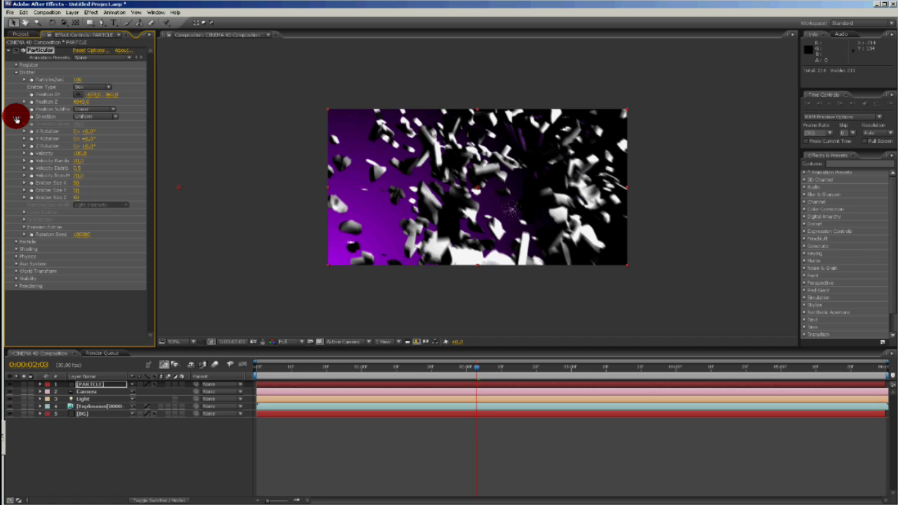
drag(474, 368, 427, 357)
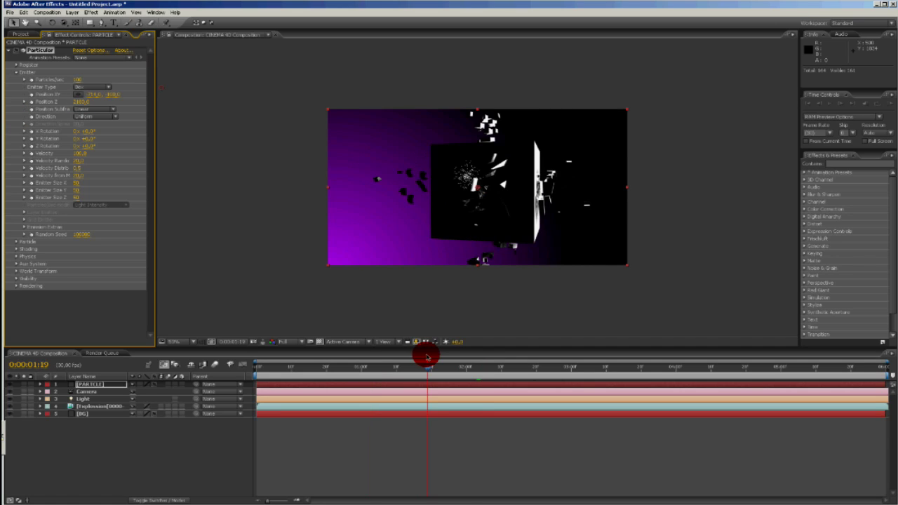
- Set the emitter's X, Y and Z sizes to 5
click(76, 190)
text(5)
key(Tab)
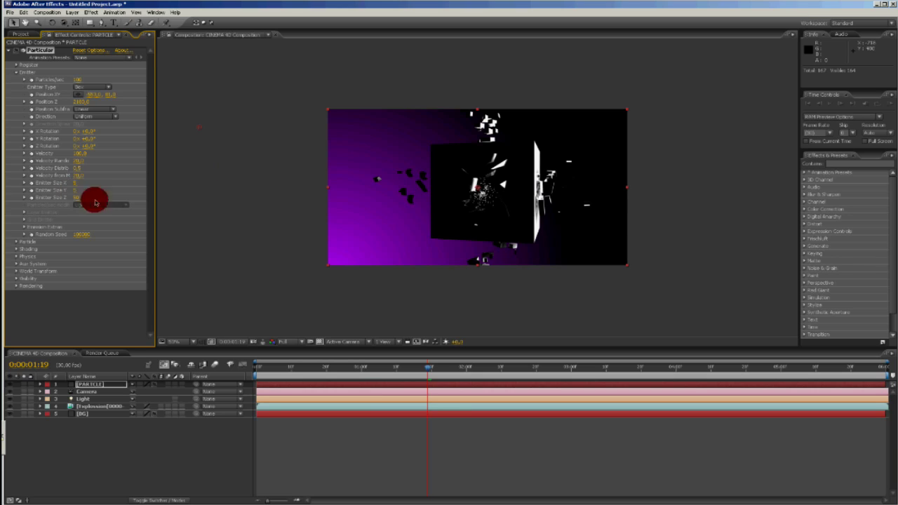
text(5)
- Set the particle color to purple in Particular's particle settings, leaving the transfer mode at Normal
click(16, 73)
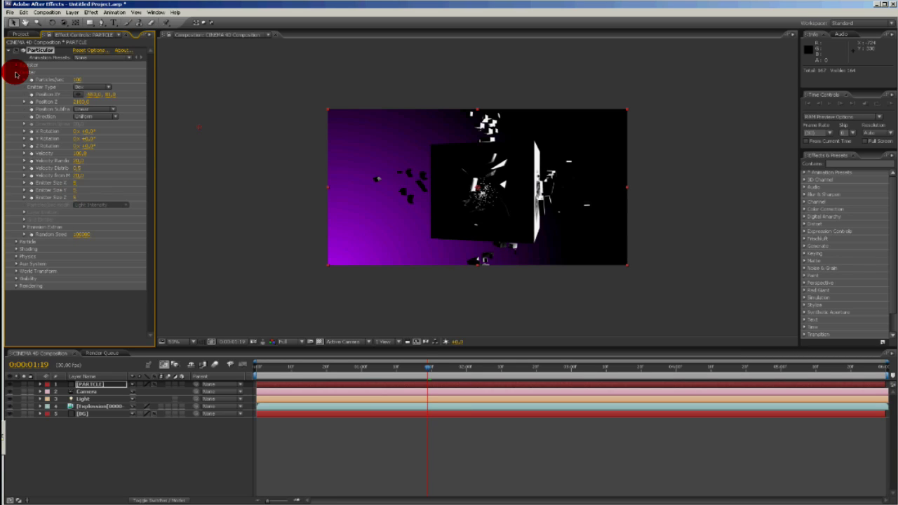
click(15, 79)
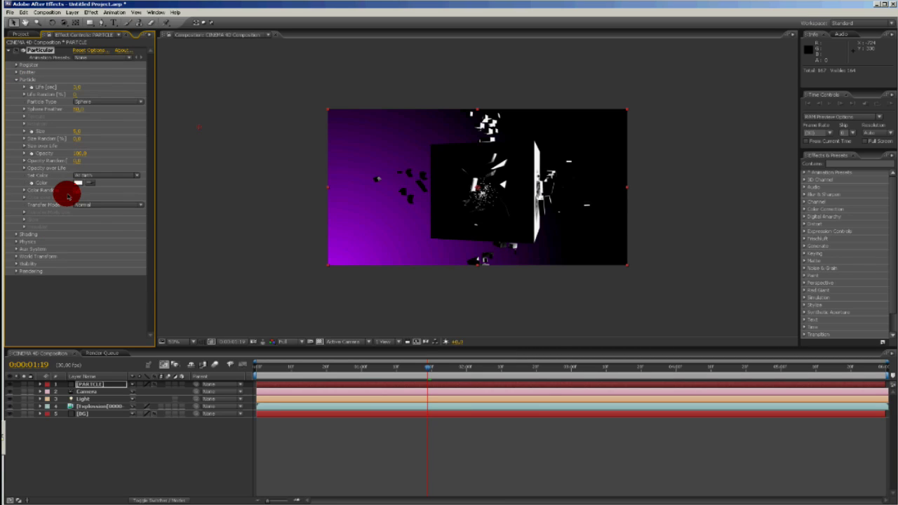
click(78, 182)
click(399, 331)
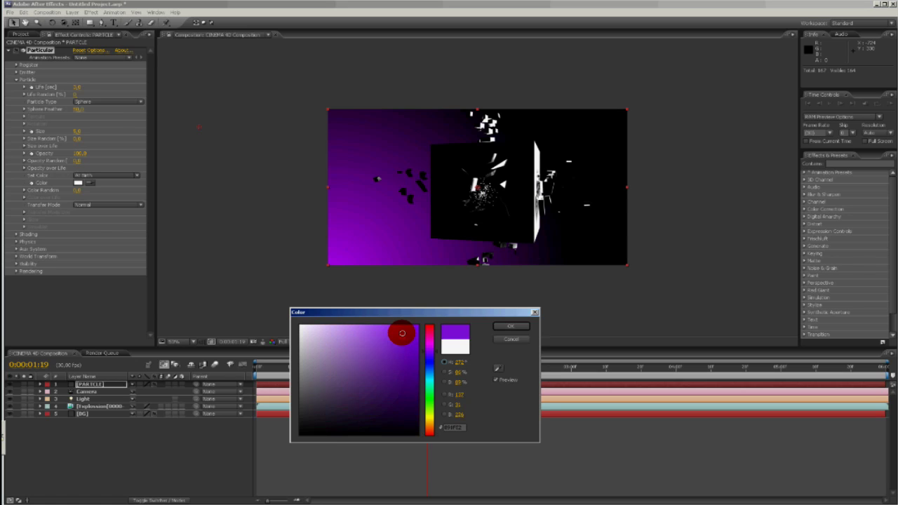
click(511, 326)
click(114, 204)
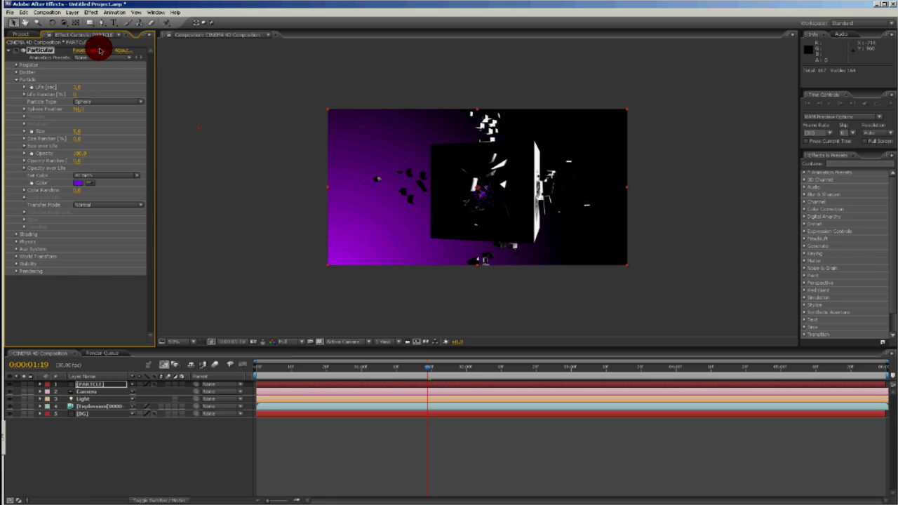
- Create a null object and apply a Slider Control expression effect to it
click(72, 12)
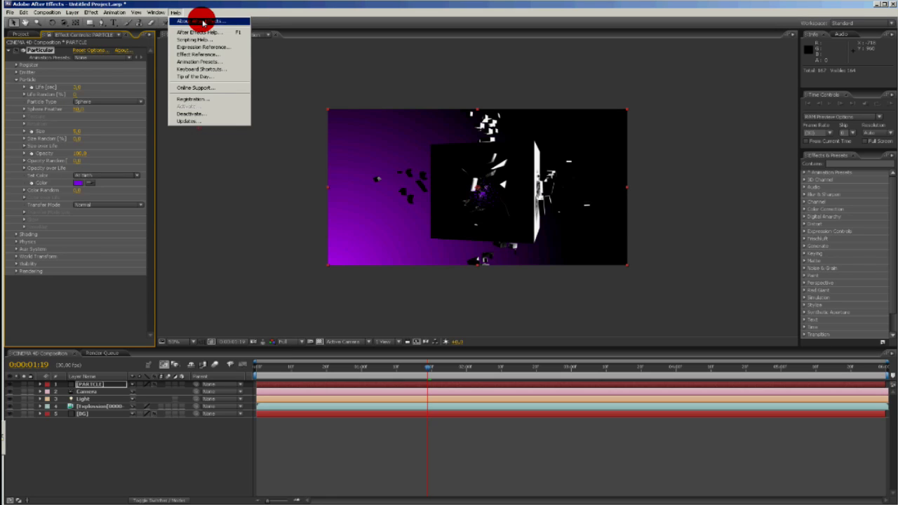
mouse_move(120, 22)
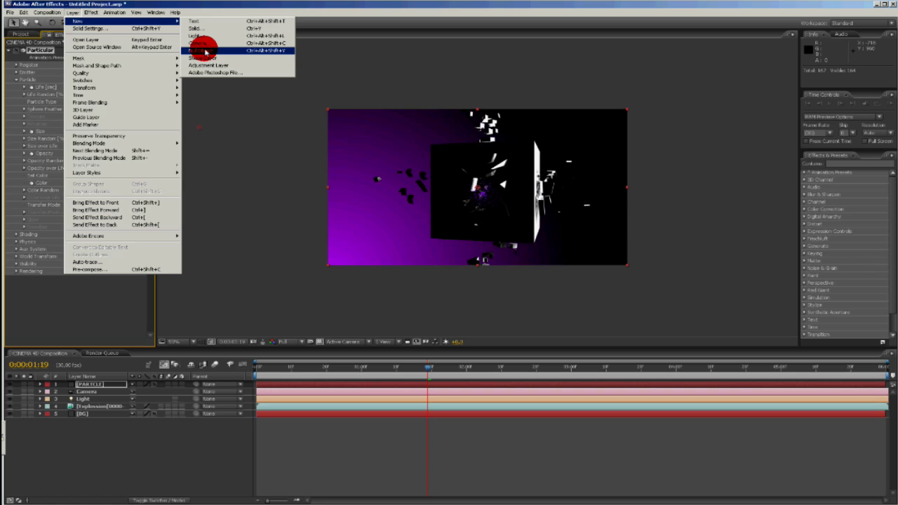
click(206, 51)
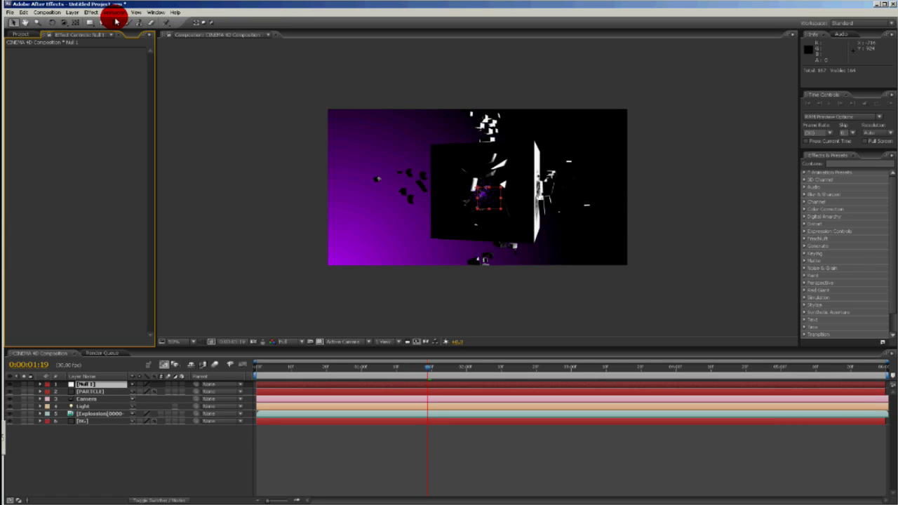
click(90, 14)
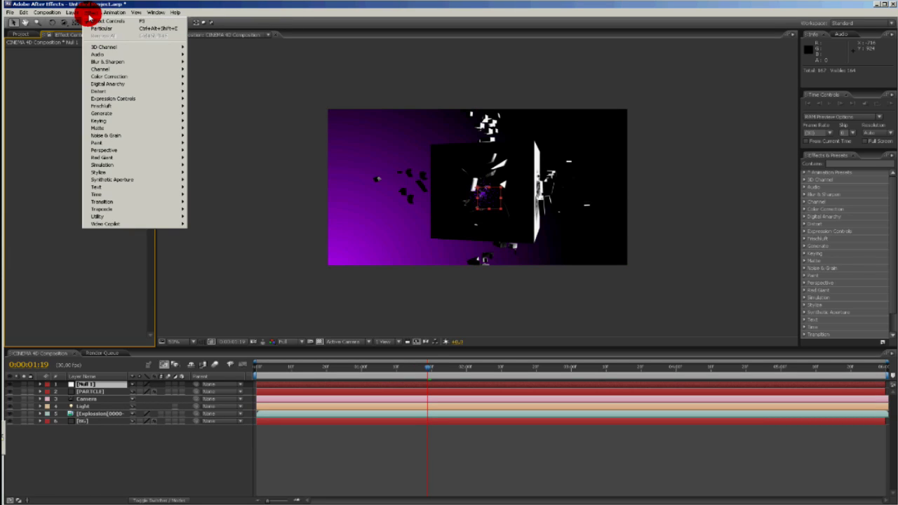
mouse_move(149, 100)
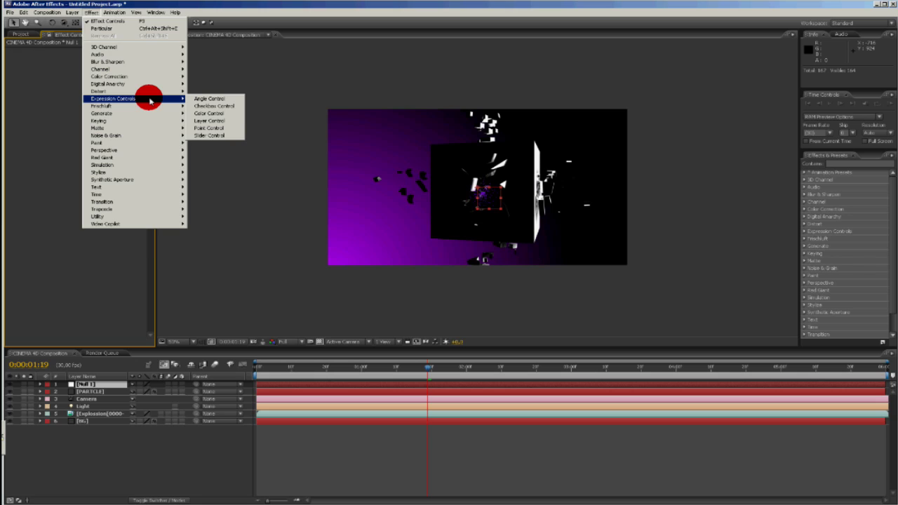
click(209, 135)
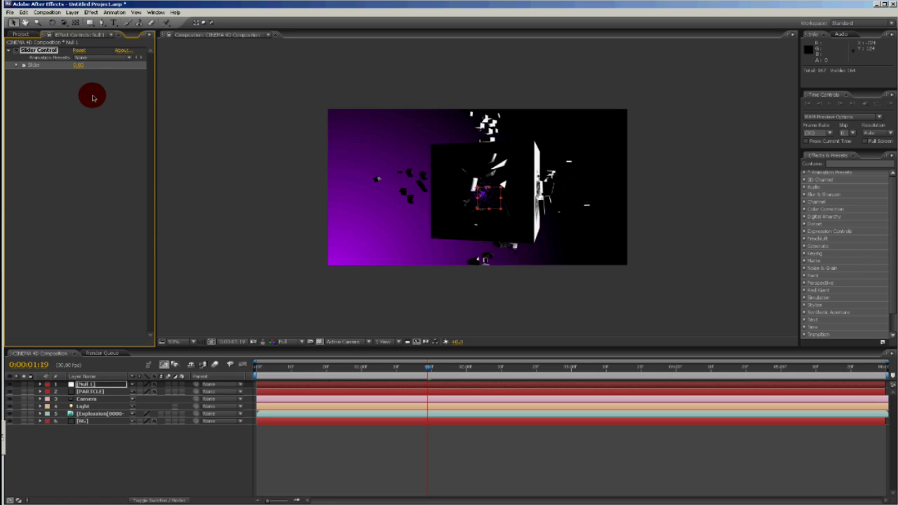
- Keyframe the null's slider at 0 at 0:00:01:13 and raise it to 256 at 0:00:01:17
drag(435, 366, 421, 366)
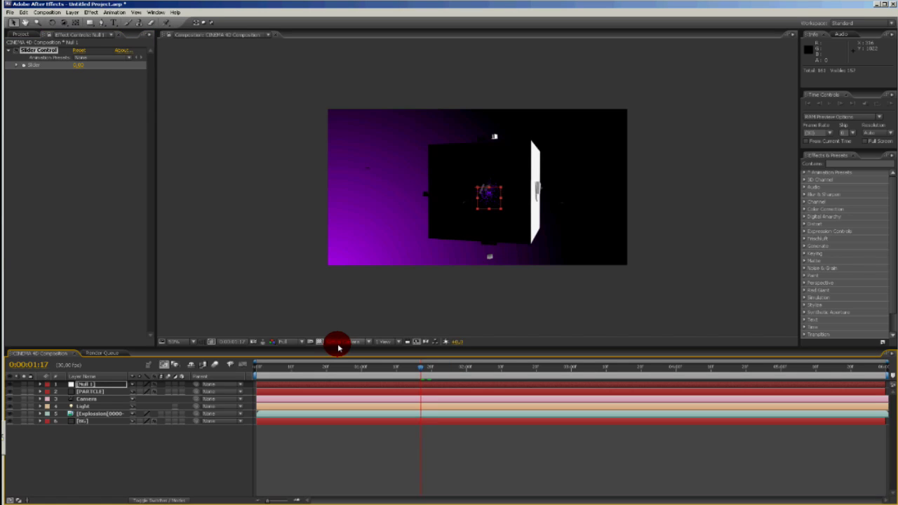
click(24, 93)
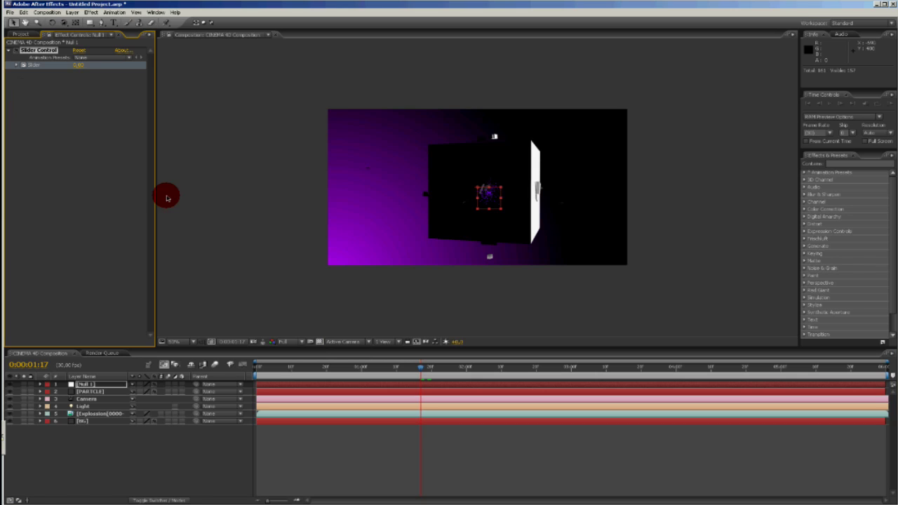
key(e)
click(419, 403)
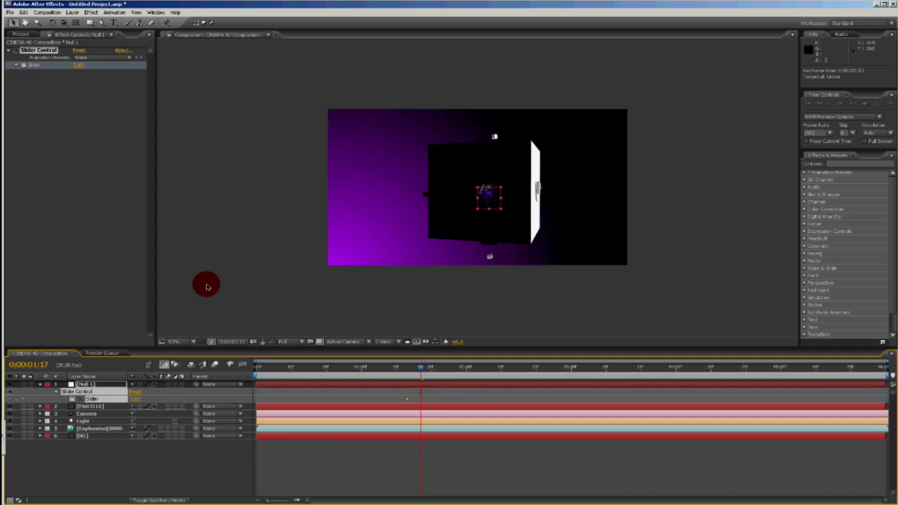
drag(79, 65, 215, 82)
- Add a slider keyframe with value 0 at 0:00:02:04 and shift it about two frames forward
click(480, 367)
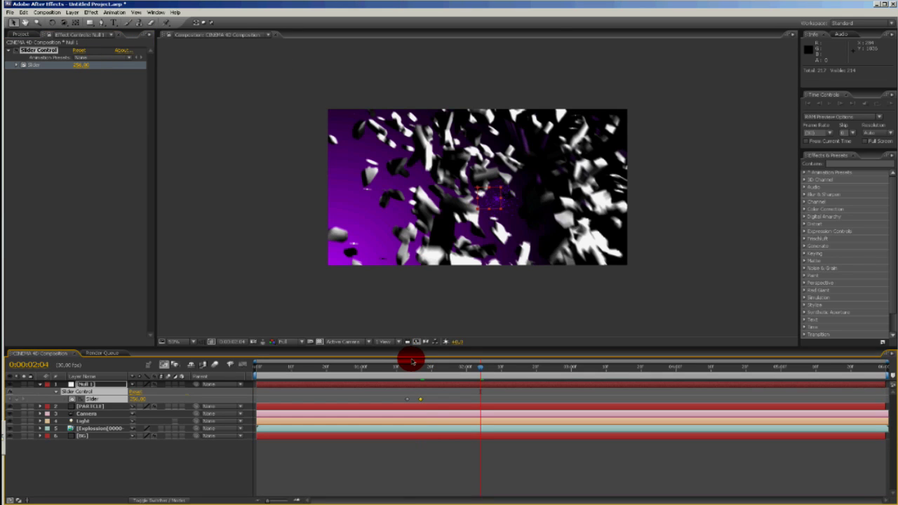
drag(82, 65, 91, 84)
click(78, 64)
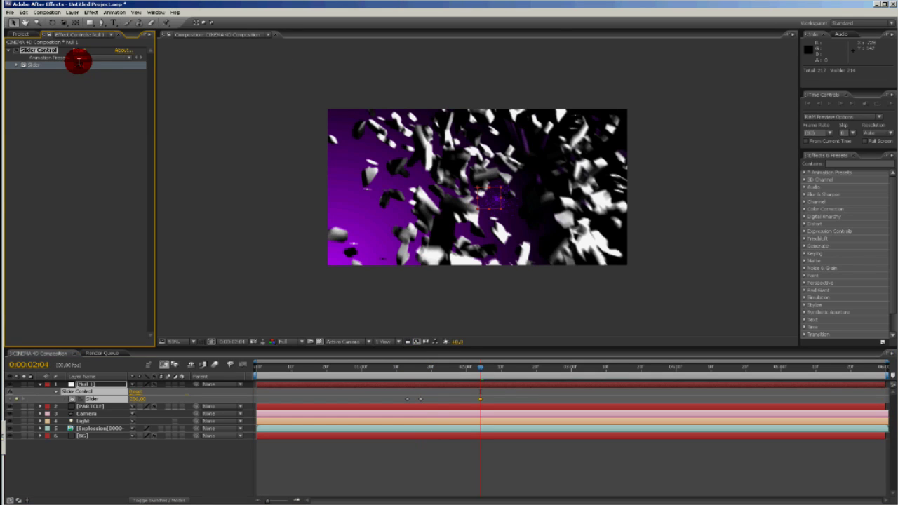
text(0)
key(Return)
click(480, 399)
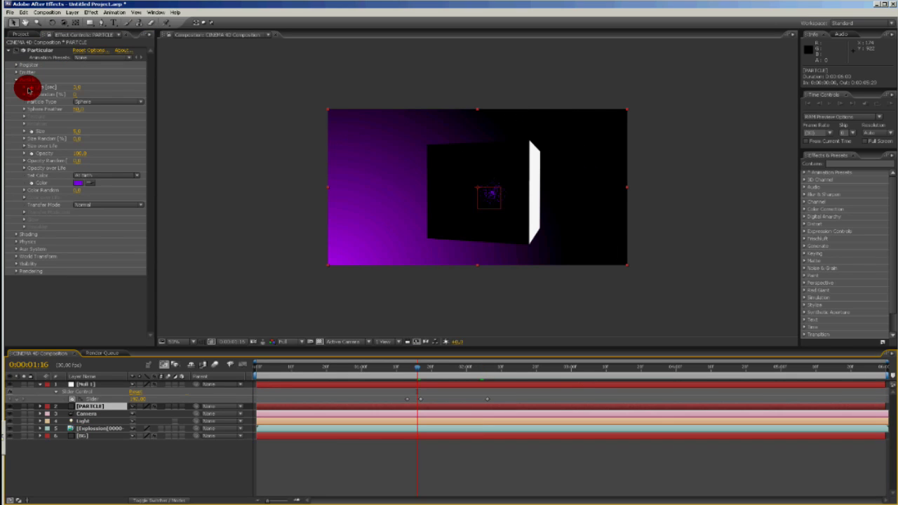
- Link Particular's Particles/sec on the PARTICLE layer to the null's Slider Control with an expression
click(21, 73)
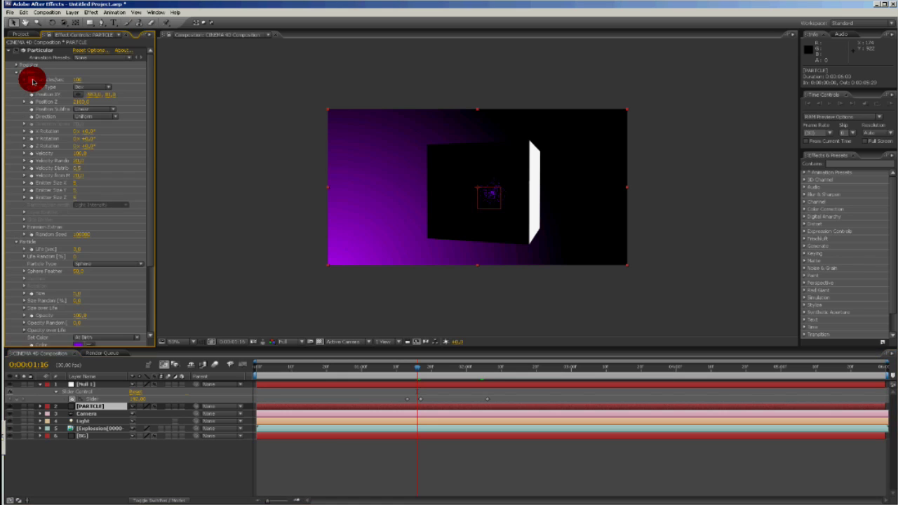
alt+click(31, 80)
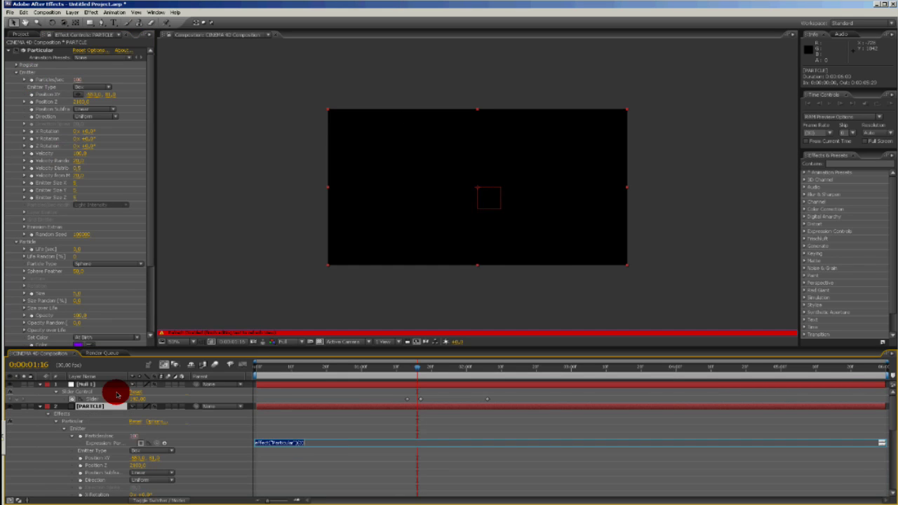
click(117, 395)
drag(159, 447, 39, 59)
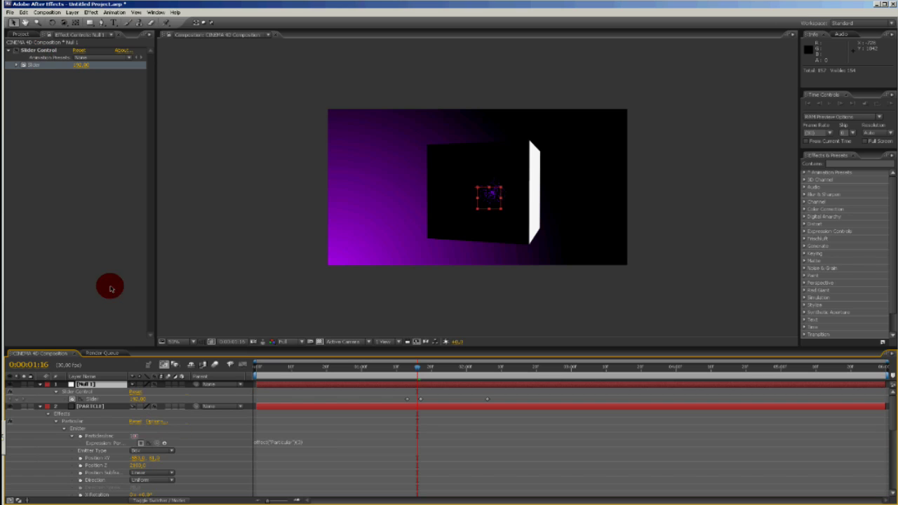
drag(156, 445, 35, 67)
- Add an expression to Particular's emitter Velocity and link it to the null's Slider Control
mouse_move(403, 371)
mouse_down()
mouse_move(462, 377)
mouse_move(408, 377)
mouse_up()
scroll(91, 491, down, 4)
click(118, 419)
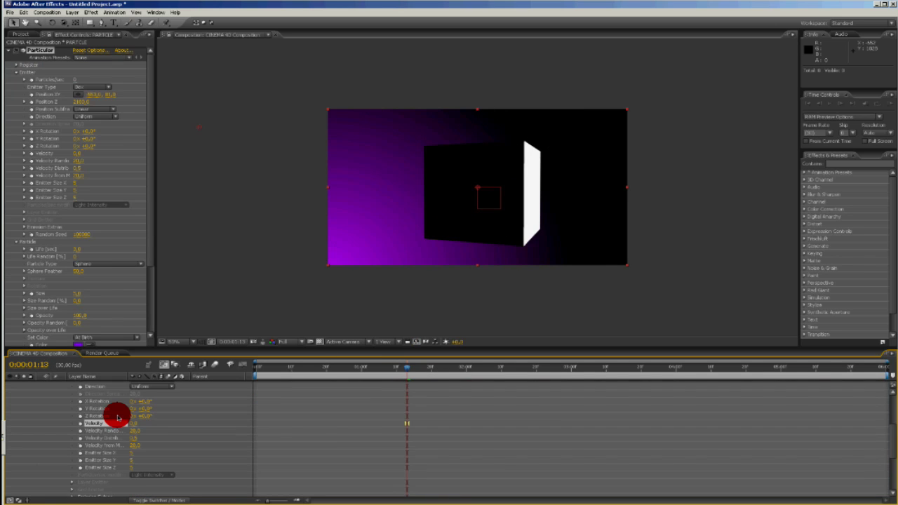
key(alt+shift+equal)
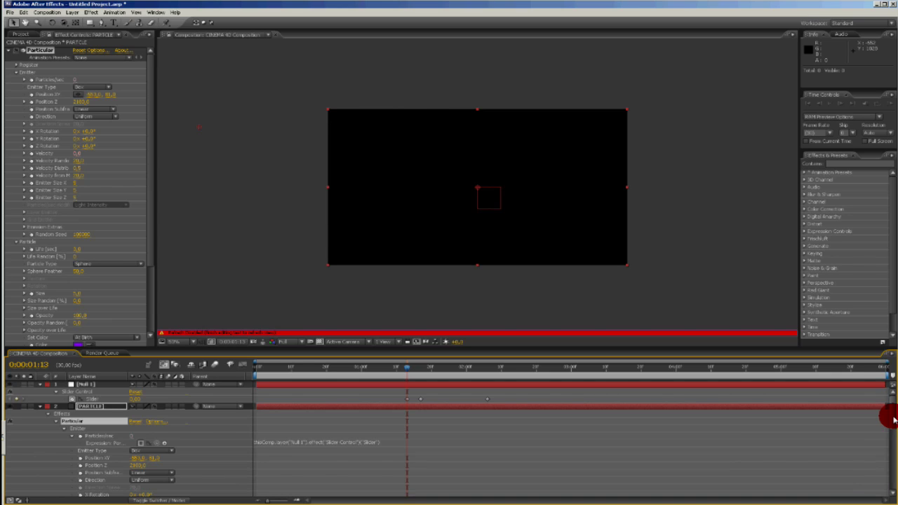
click(444, 465)
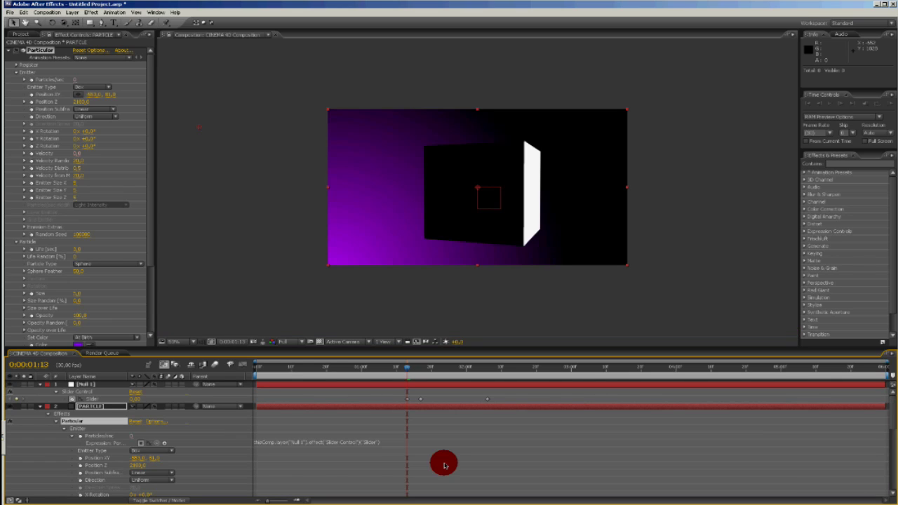
click(86, 385)
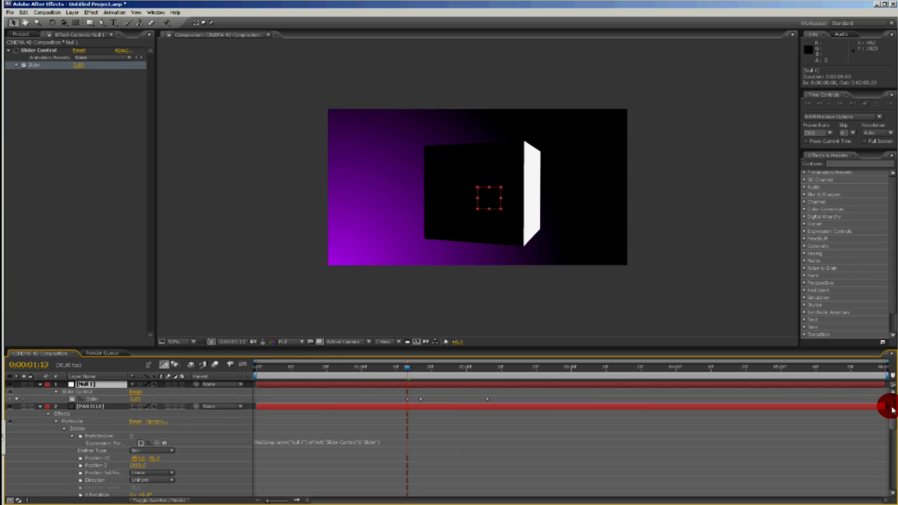
scroll(379, 479, down, 5)
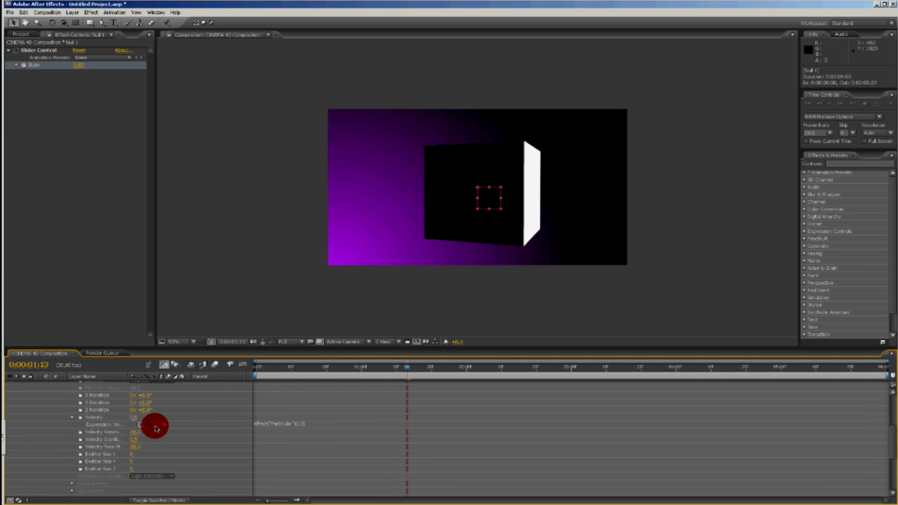
drag(156, 427, 36, 65)
- Preview the particles up to 0:00:02:00 and multiply the Velocity expression by 10
click(333, 371)
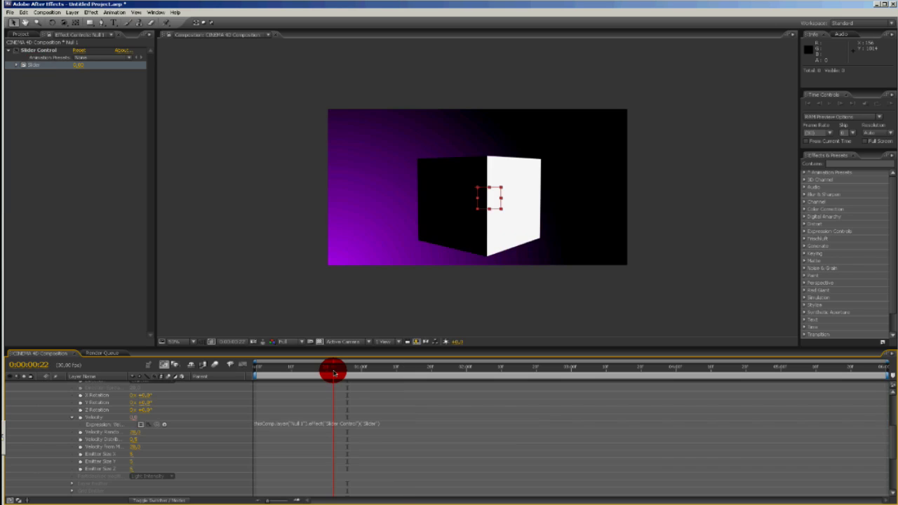
drag(334, 371, 466, 376)
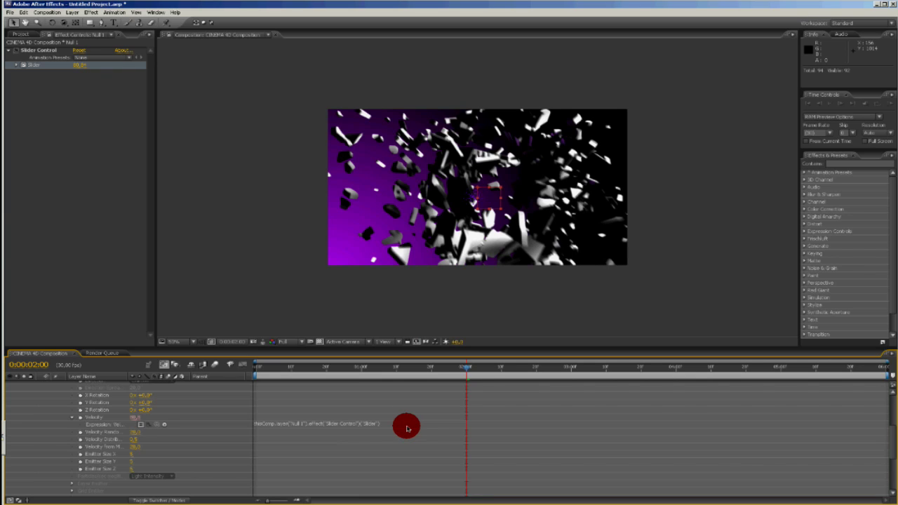
click(376, 427)
key(KP_Enter)
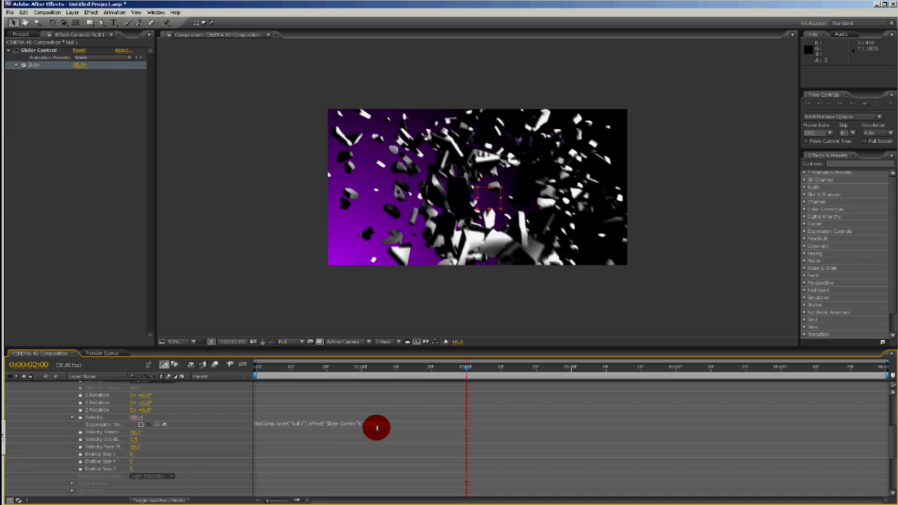
- Apply a Lens Blur effect to the PARTICLE layer and collapse Particular's settings to expose the blur options
click(94, 391)
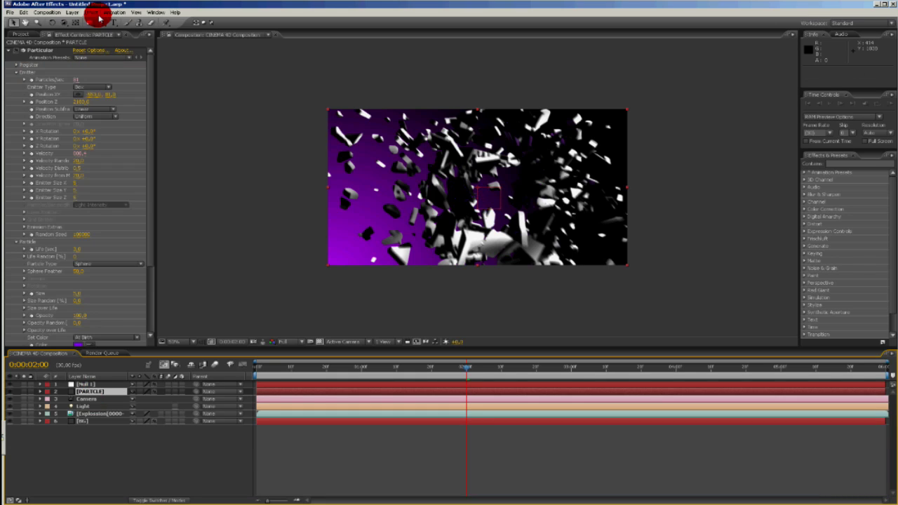
click(94, 12)
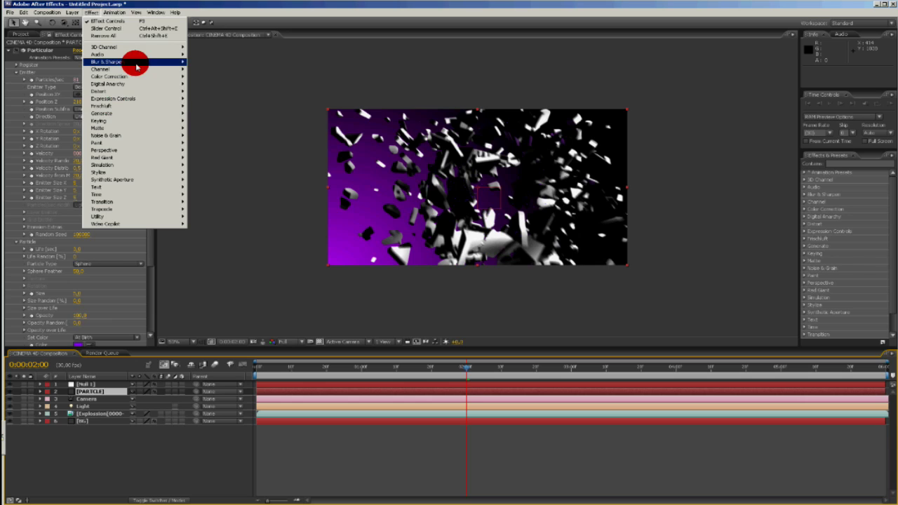
mouse_move(136, 63)
click(211, 128)
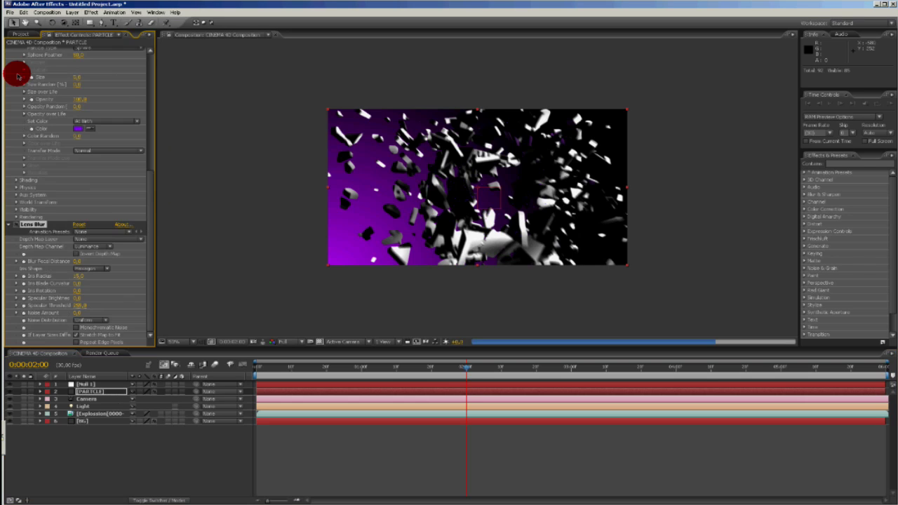
scroll(151, 79, up, 5)
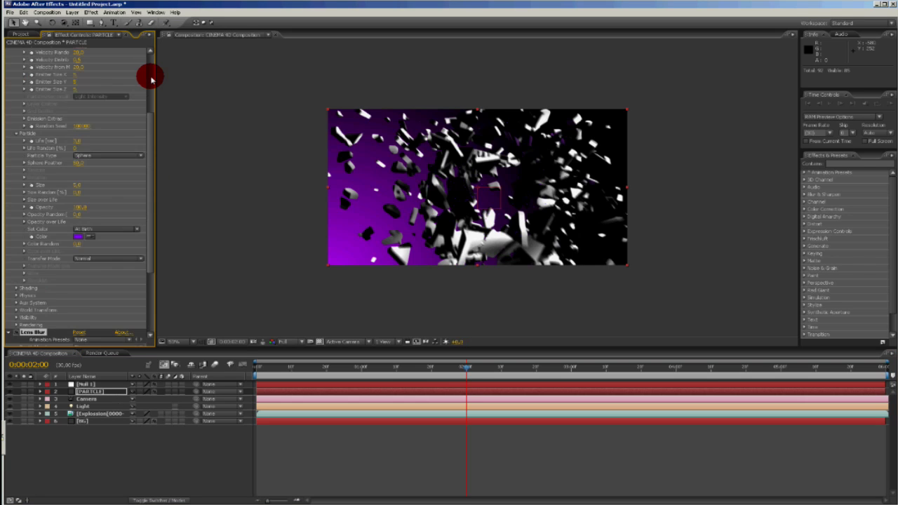
scroll(150, 78, up, 5)
click(14, 50)
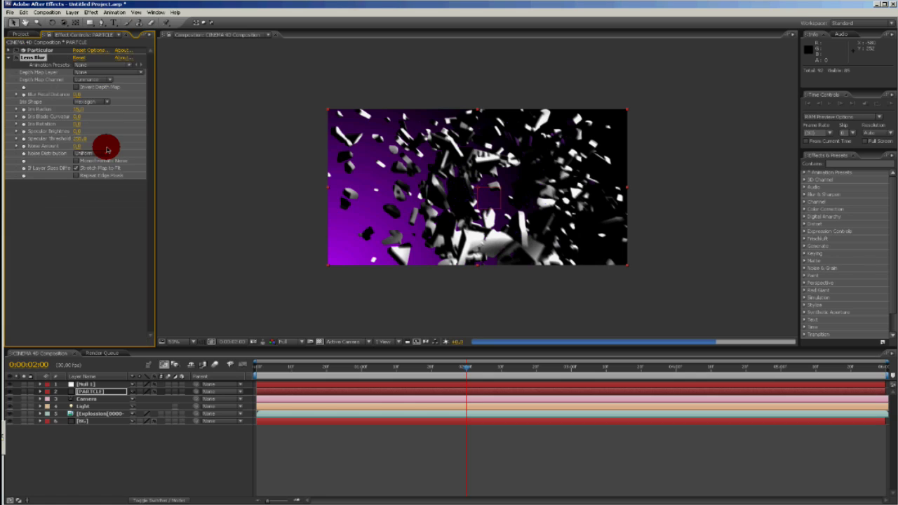
- Set the Lens Blur iris radius to 100 and the iris shape to Pentagon
drag(155, 110, 160, 110)
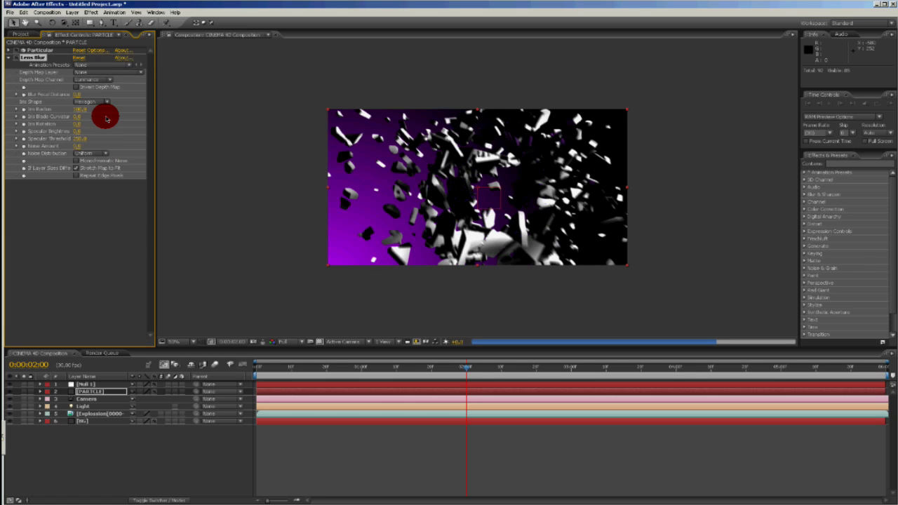
click(103, 102)
click(101, 109)
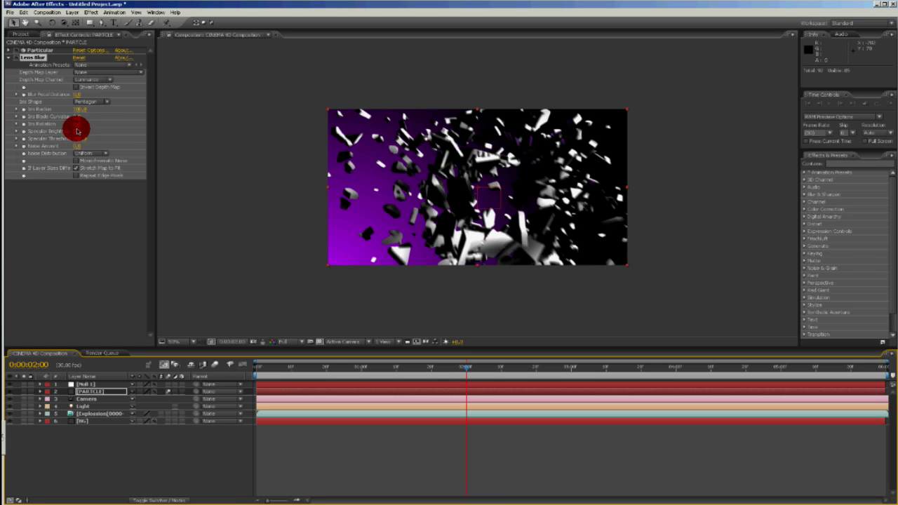
- Set the Lens Blur specular brightness to 100 and the specular threshold to 25
drag(77, 131, 190, 133)
click(81, 140)
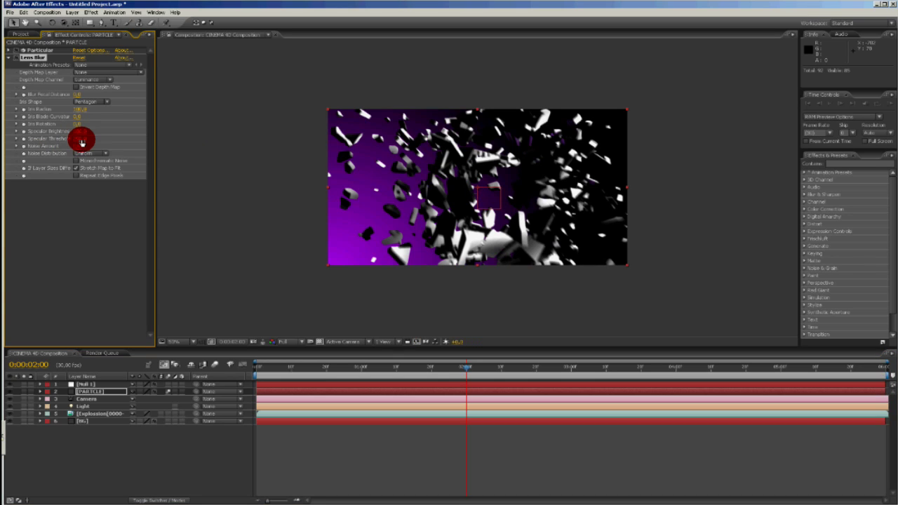
drag(63, 145, 42, 148)
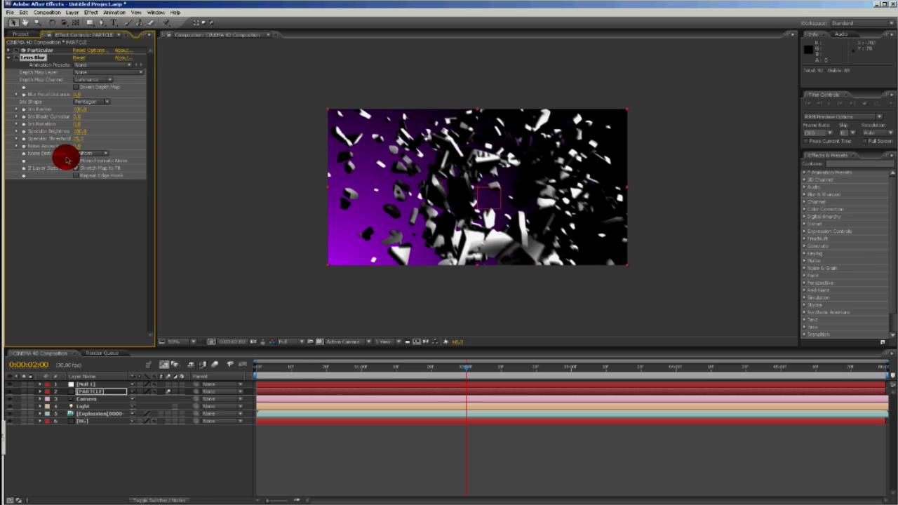
- Check the particles at an earlier frame and move the PARTICLE layer directly below the Explosion layer
mouse_move(466, 367)
mouse_down()
mouse_move(419, 394)
mouse_move(461, 378)
mouse_up()
mouse_move(92, 392)
mouse_down()
mouse_move(94, 420)
mouse_move(84, 422)
mouse_move(91, 401)
mouse_move(98, 404)
mouse_up()
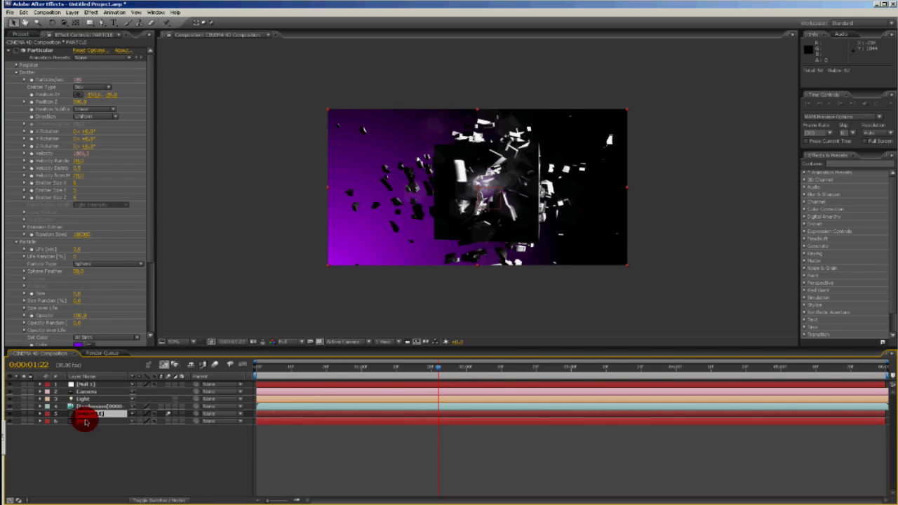
- Duplicate the PARTICLE layer, place the copy above the Explosion layer and reveal its Particles/sec and Velocity expressions
key(ctrl+d)
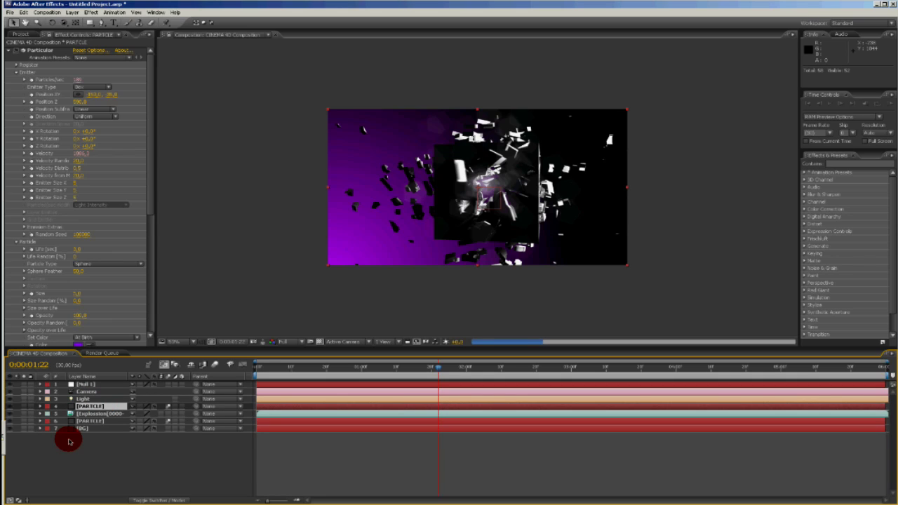
key(e)
key(e)
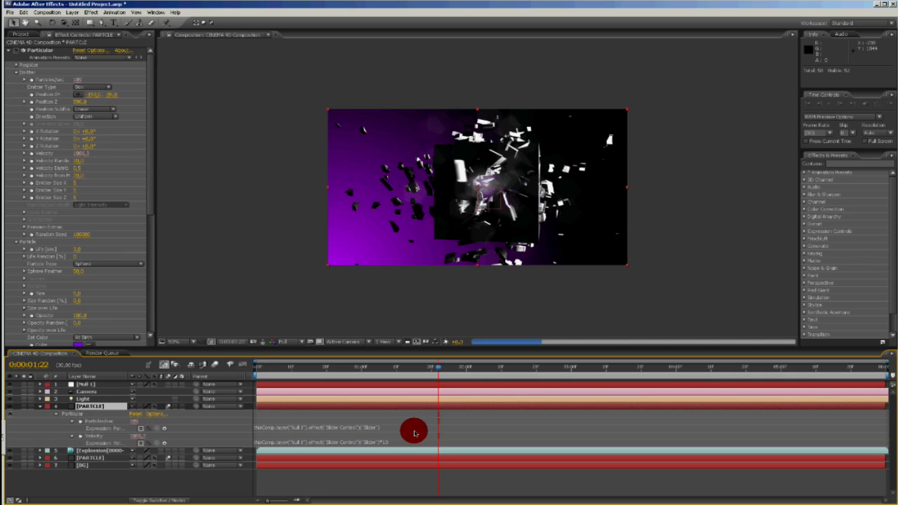
- On the upper PARTICLE copy, change the Velocity expression's slider multiplier to 30 and divide the Particles/sec expression by 5
click(395, 442)
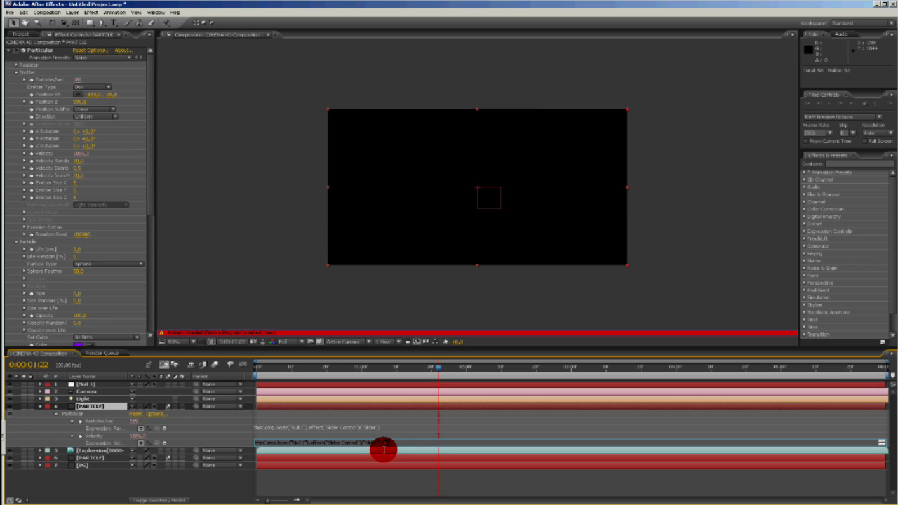
click(343, 331)
click(390, 430)
click(383, 429)
text(/5)
key(KP_Enter)
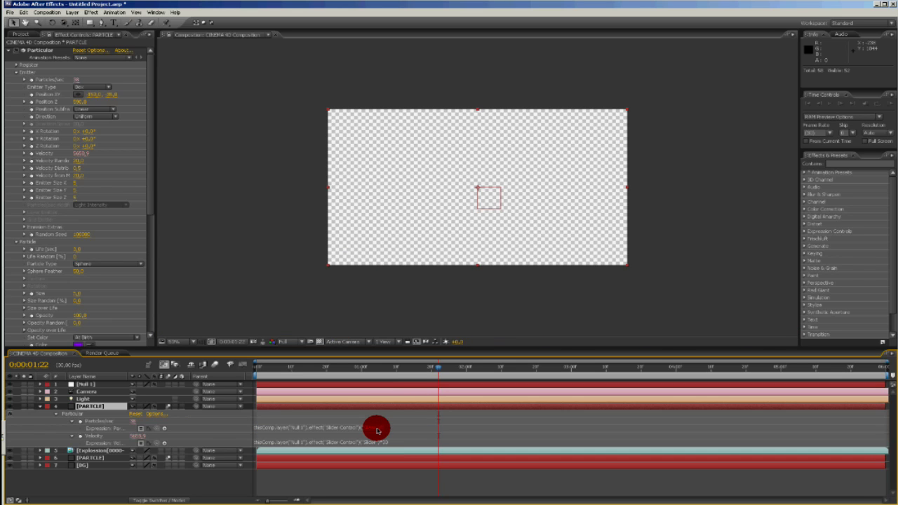
click(390, 374)
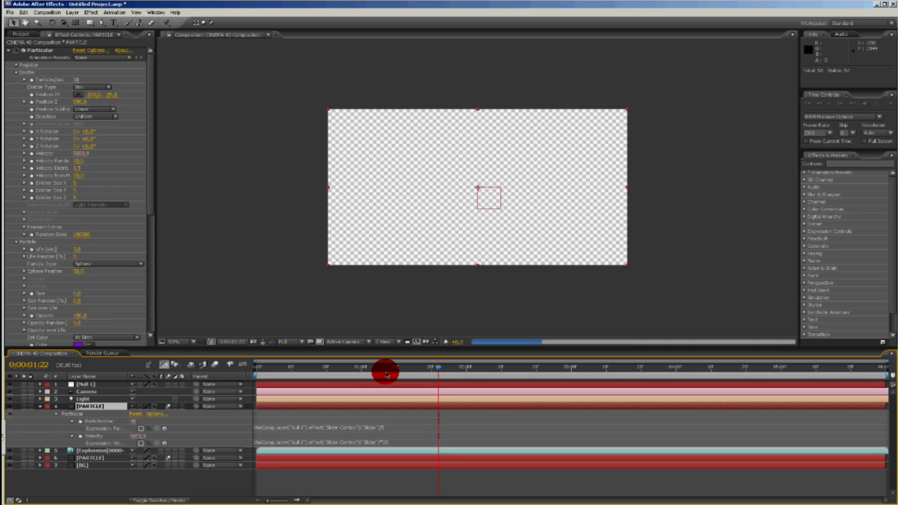
- Set the Particular color randomness of the upper PARTICLE layer to 30
scroll(75, 201, down, 5)
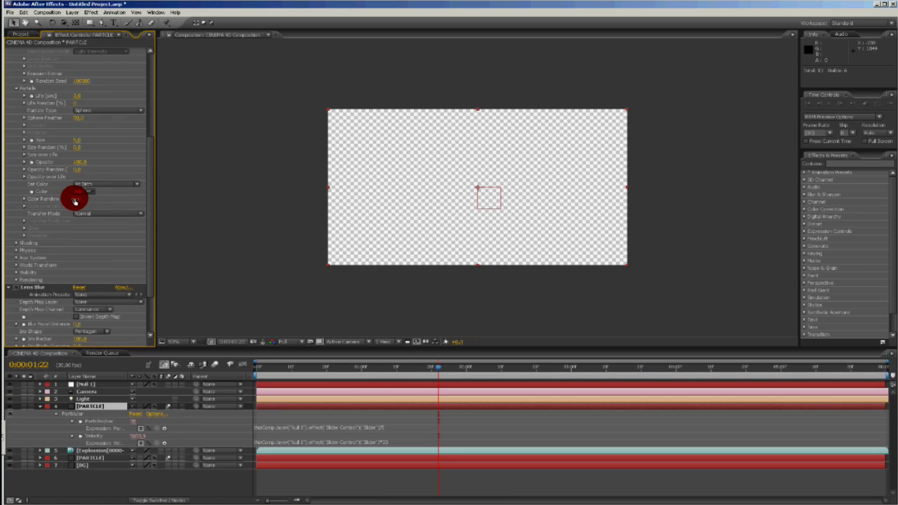
click(76, 200)
key(Return)
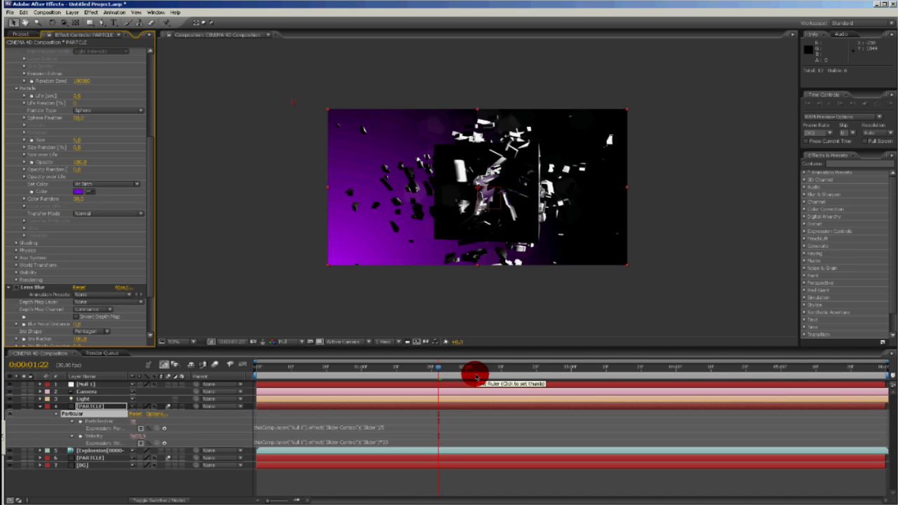
- Apply a Curves effect to the upper PARTICLE layer and steeply raise its Alpha channel curve
click(91, 12)
click(115, 71)
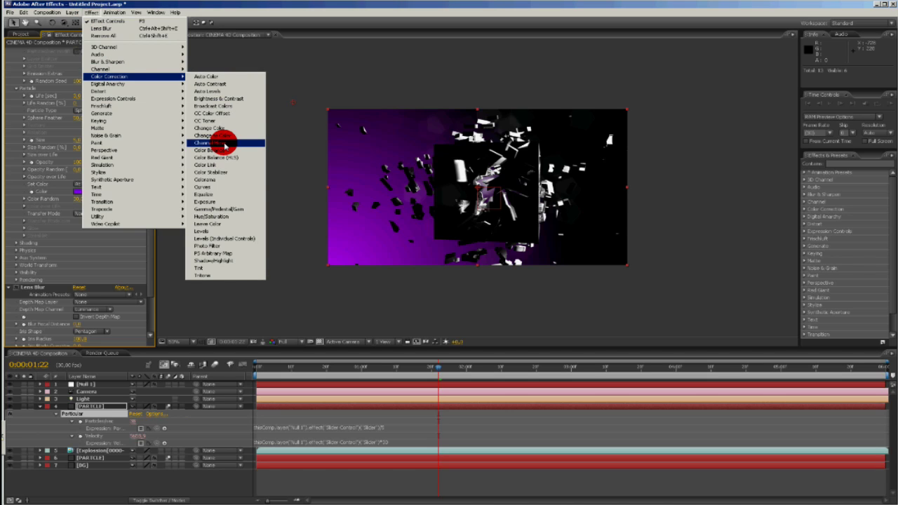
click(207, 187)
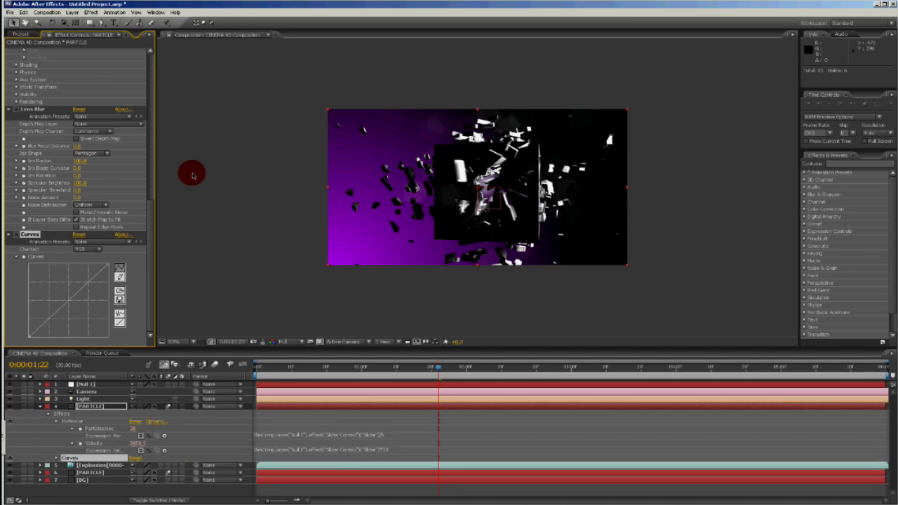
drag(89, 259, 40, 271)
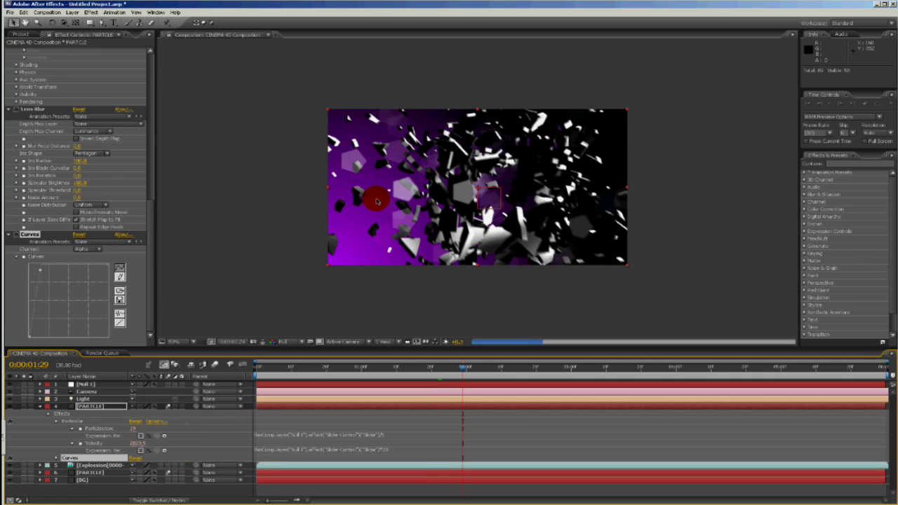
- Duplicate the upper PARTICLE layer and give the copy orange particles with a size of 1
click(40, 406)
key(ctrl+d)
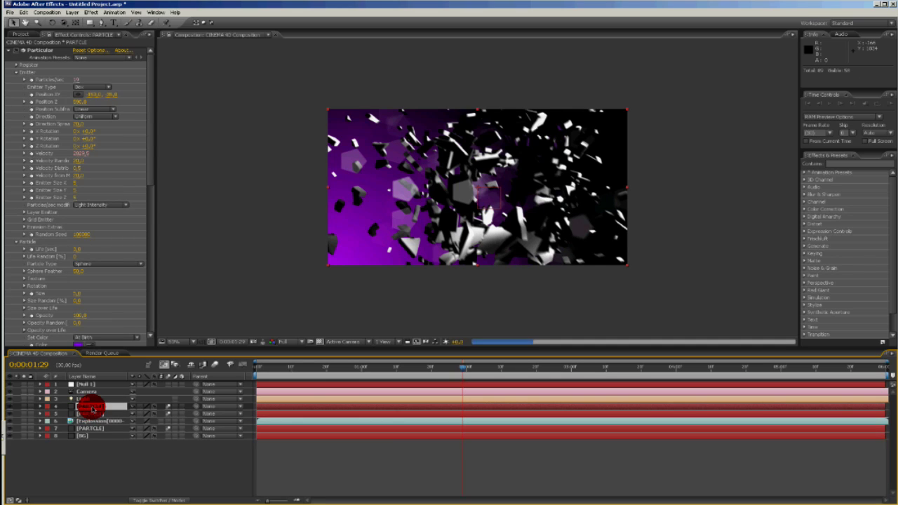
scroll(77, 245, down, 3)
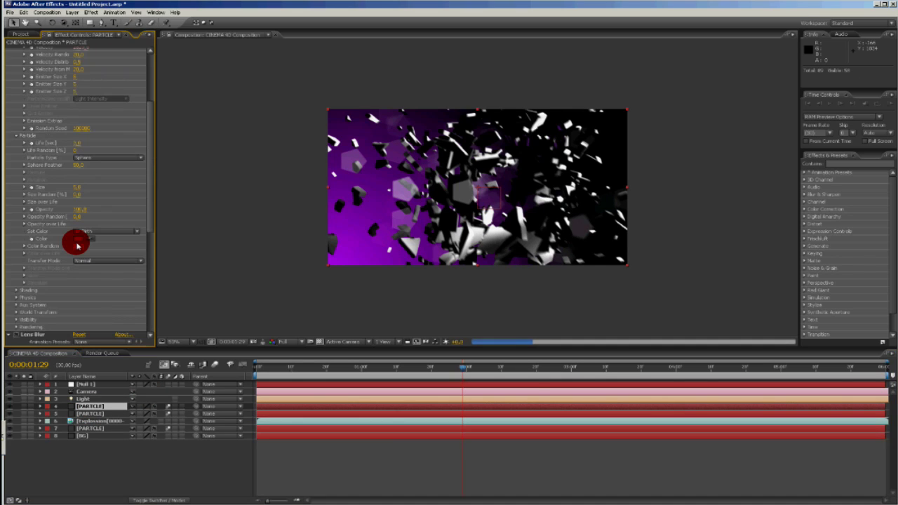
click(78, 239)
click(429, 424)
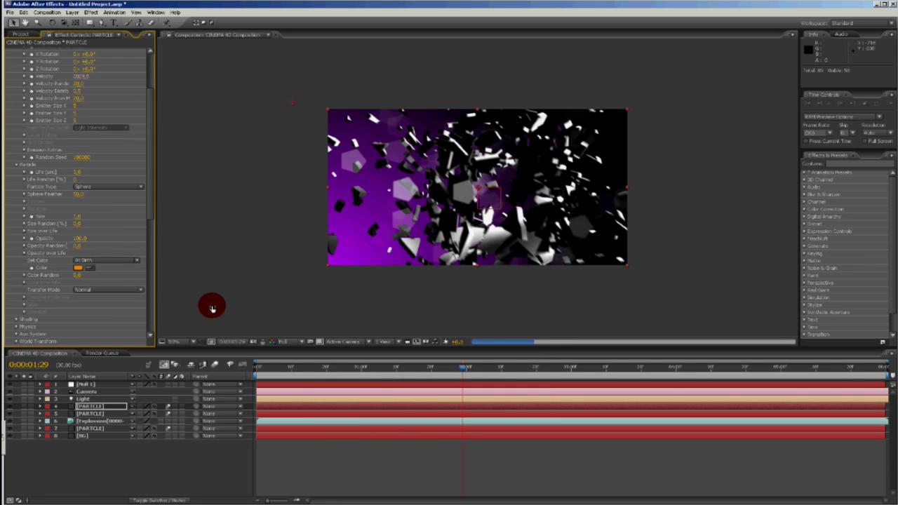
- In the orange PARTICLE layer's expressions, multiply the slider by 6 for Velocity and by 30 for Particles/sec
key(e)
key(e)
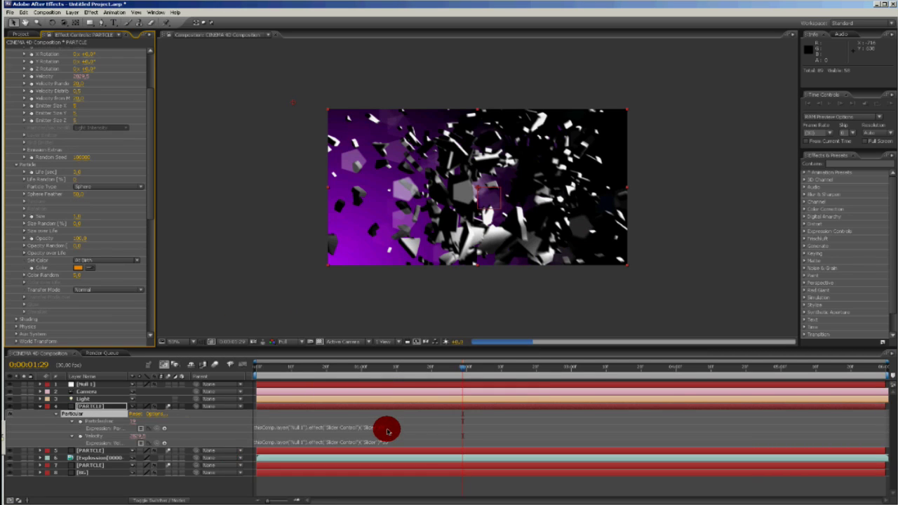
click(387, 446)
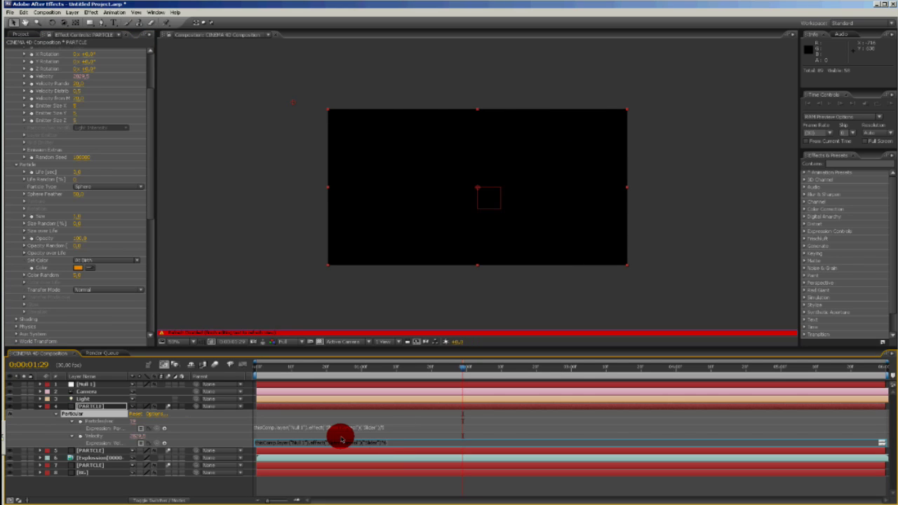
click(392, 427)
text(thisComp.layer("Null 1").effect("Slider Control")("Slider")*30)
click(383, 411)
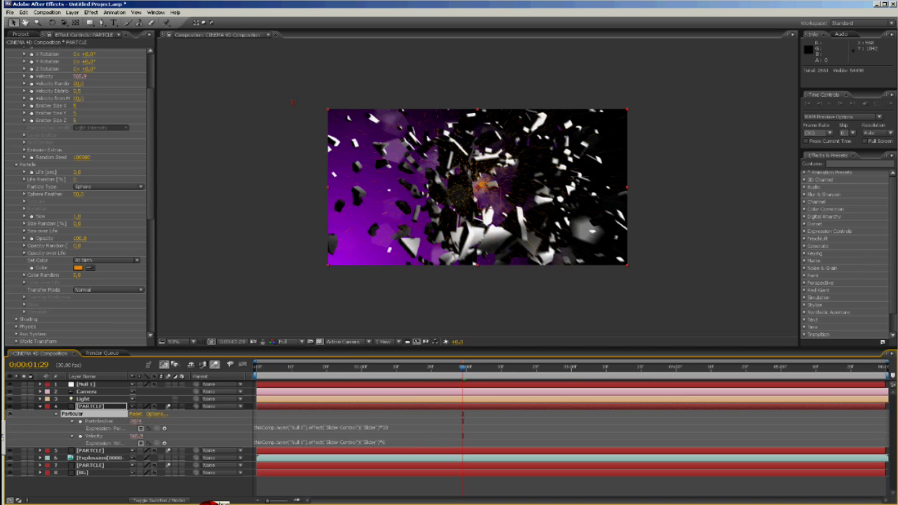
- Enable motion blur for the composition and preview the animation from 0:00:01:20
click(214, 504)
drag(429, 367, 432, 371)
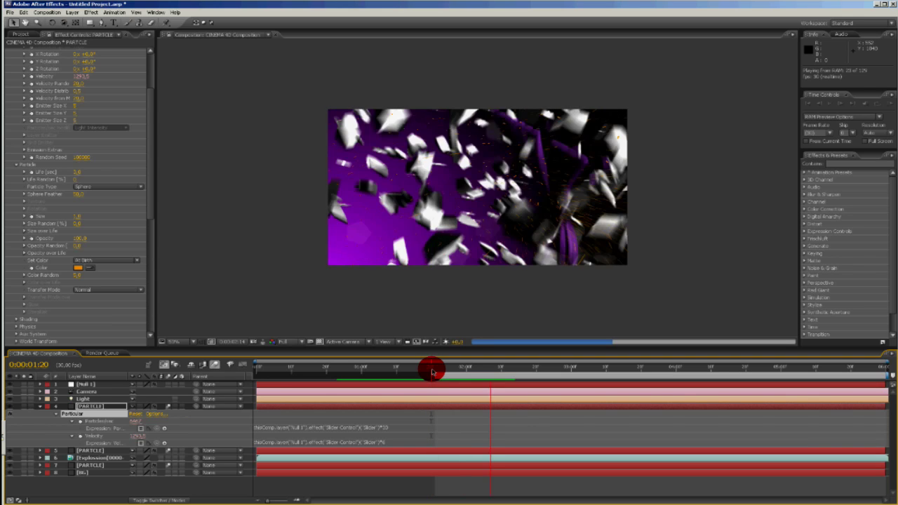
- Enable an expression on the Explosion layer's Position and display the Slider Control of Null 1
click(98, 458)
click(43, 417)
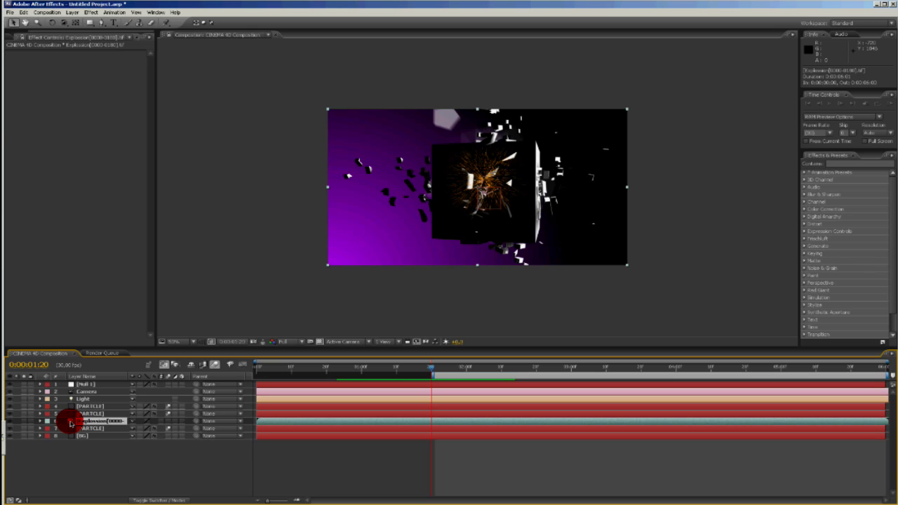
key(p)
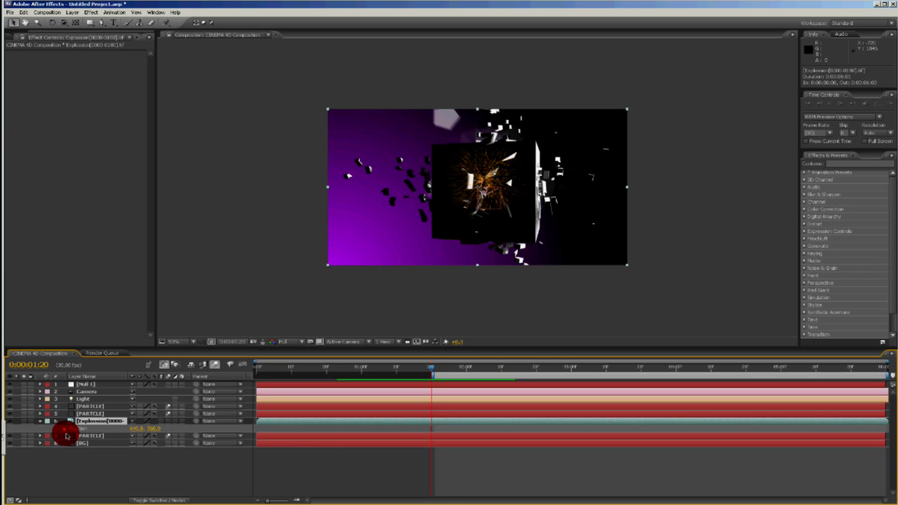
alt+click(64, 429)
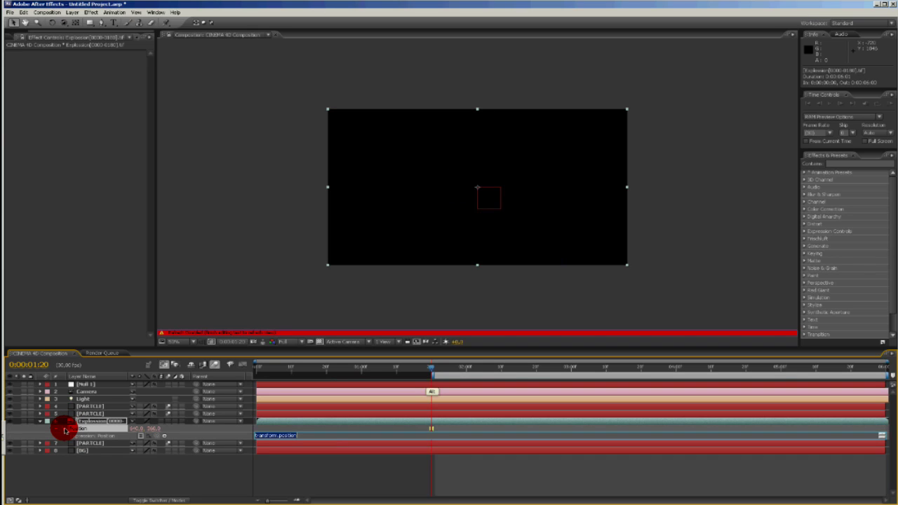
click(91, 385)
drag(141, 433, 199, 436)
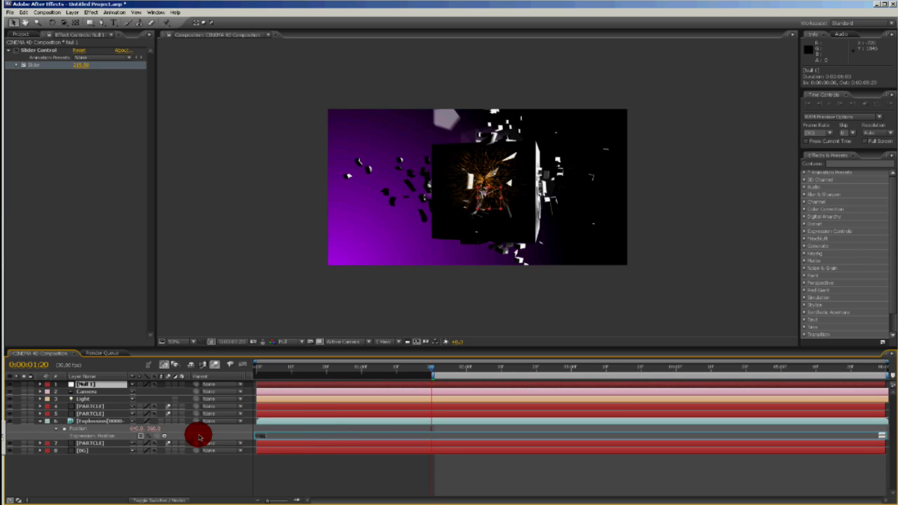
text(le(10)
key(ctrl+z)
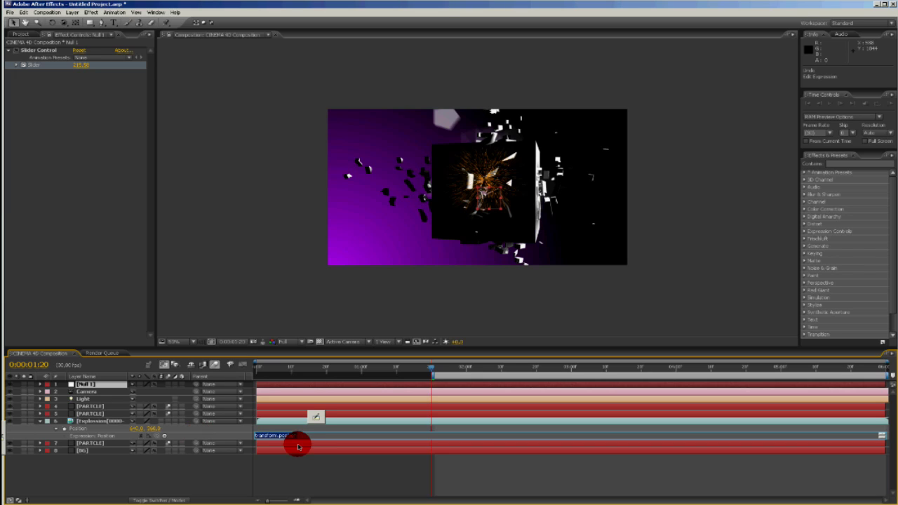
- Enter a wiggle expression for the Explosion layer's Position with frequency 10 and Null 1's slider as amplitude, and check nearby frames
text(wiggle(10,)
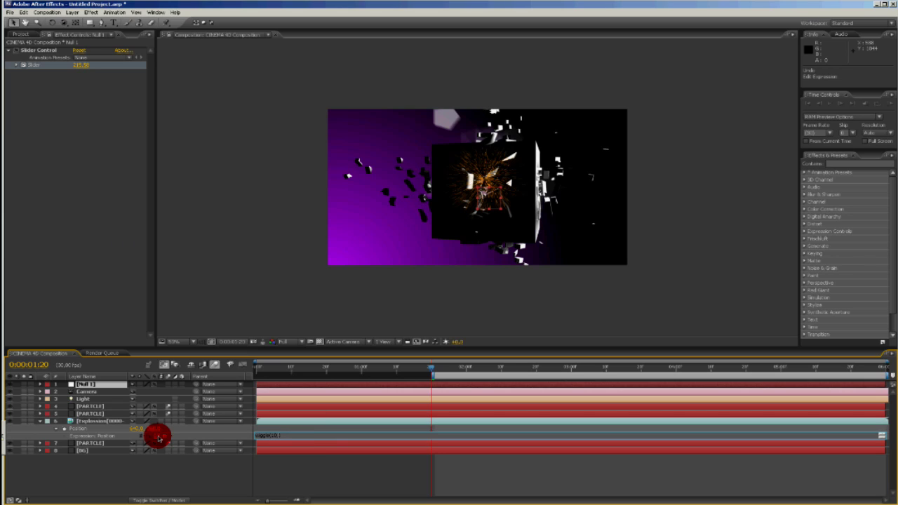
drag(156, 435, 38, 65)
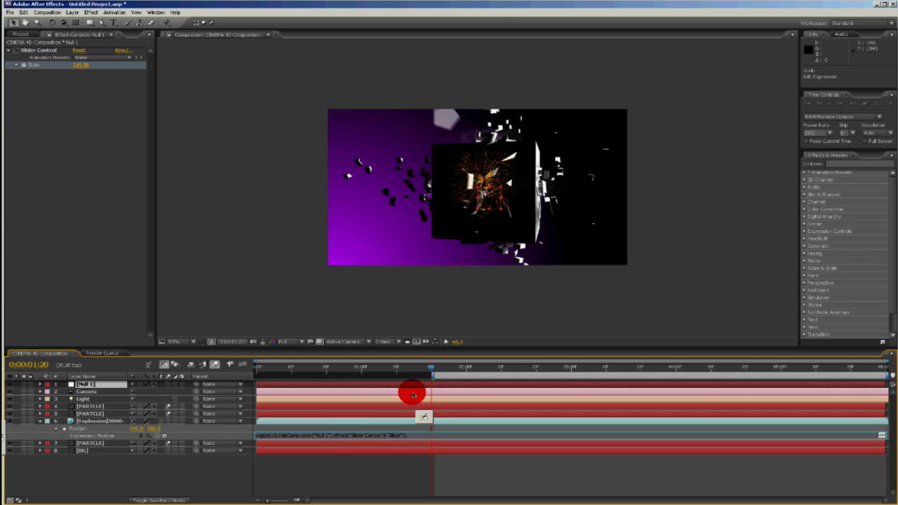
click(395, 376)
click(439, 372)
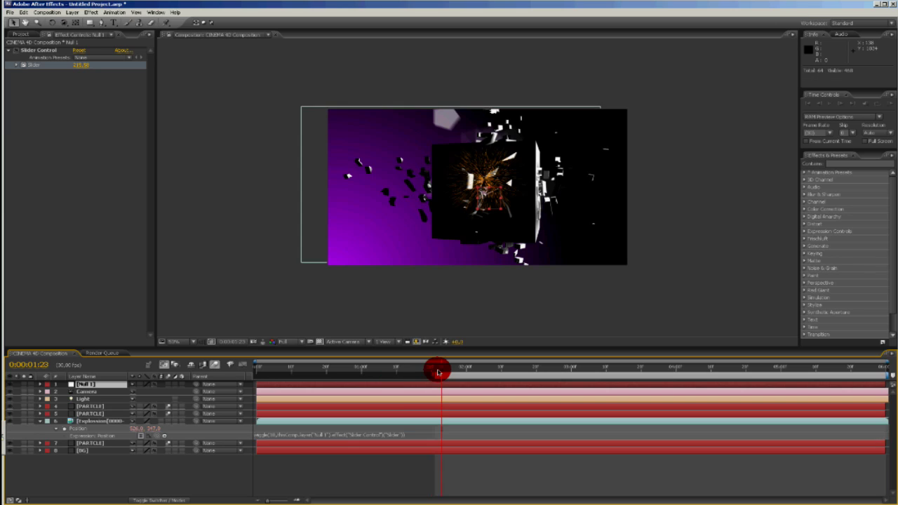
drag(438, 372, 434, 372)
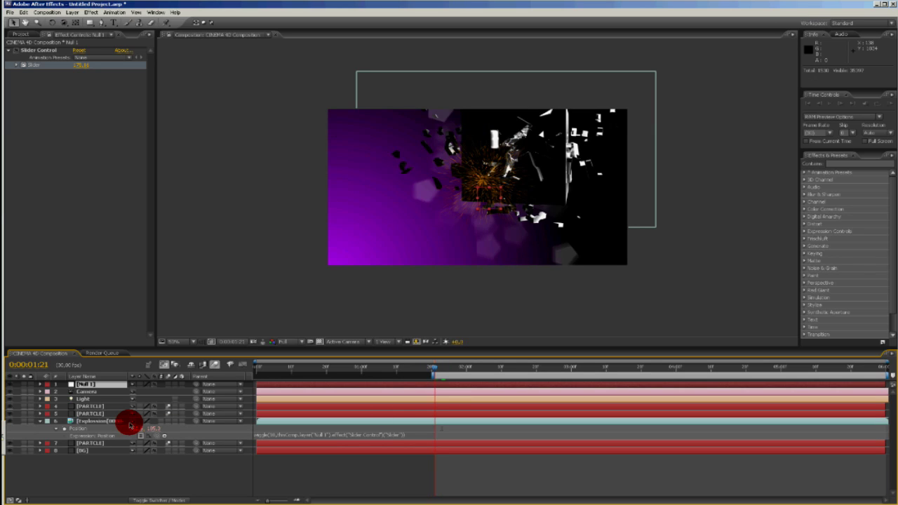
- Turn on motion blur for the Explosion layer, divide the slider amplitude in its wiggle expression by 2 and preview the shake
drag(129, 425, 168, 425)
click(168, 423)
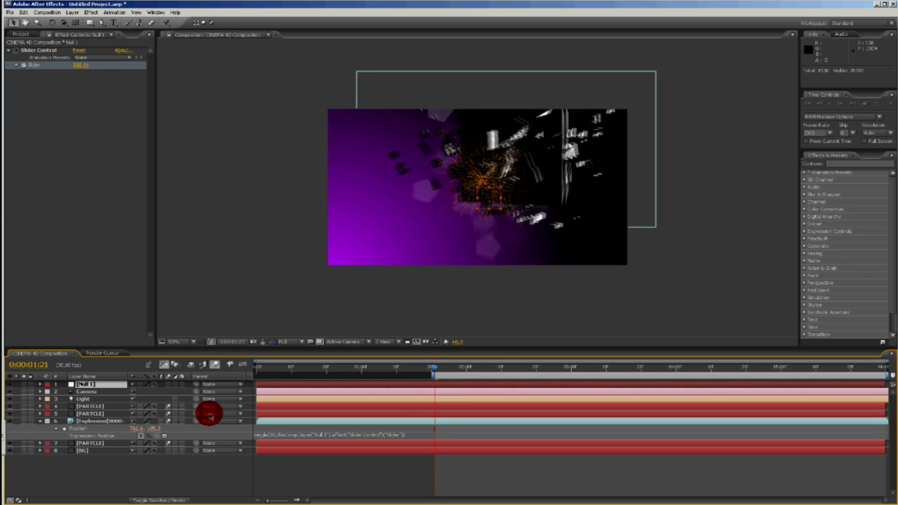
click(404, 435)
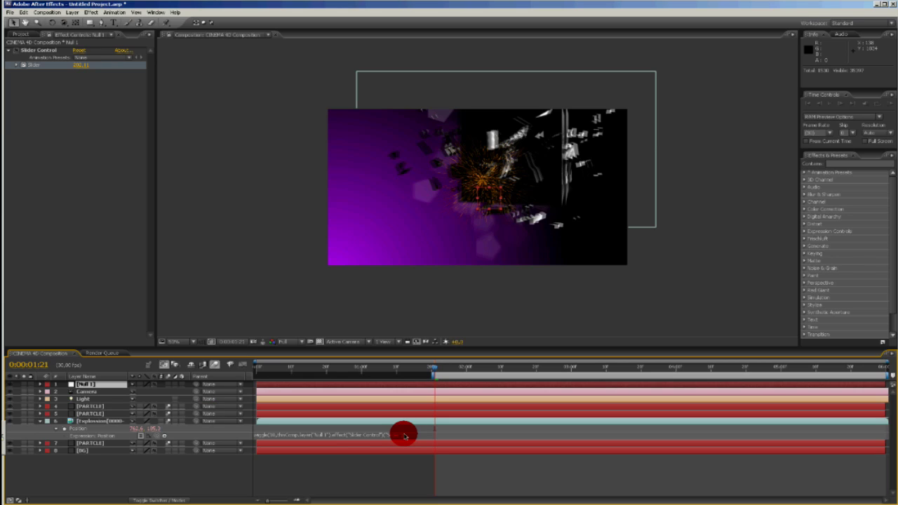
click(407, 436)
click(385, 483)
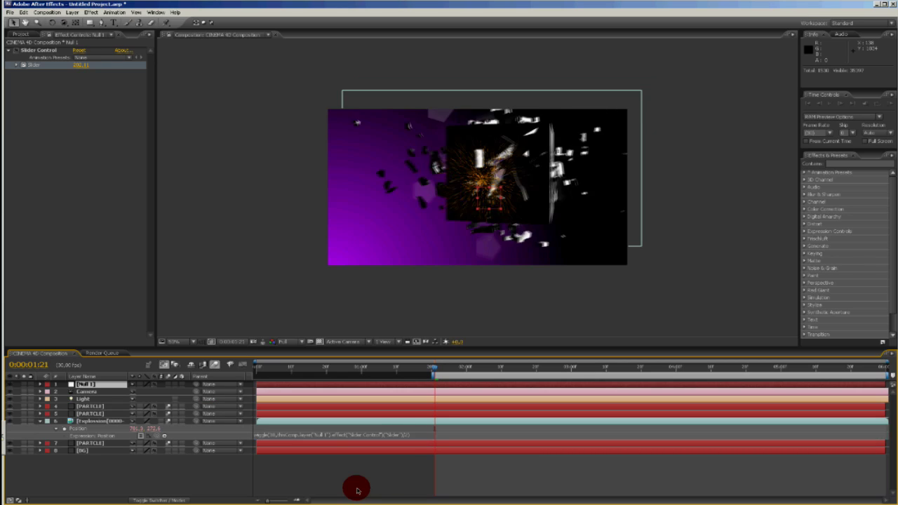
click(457, 370)
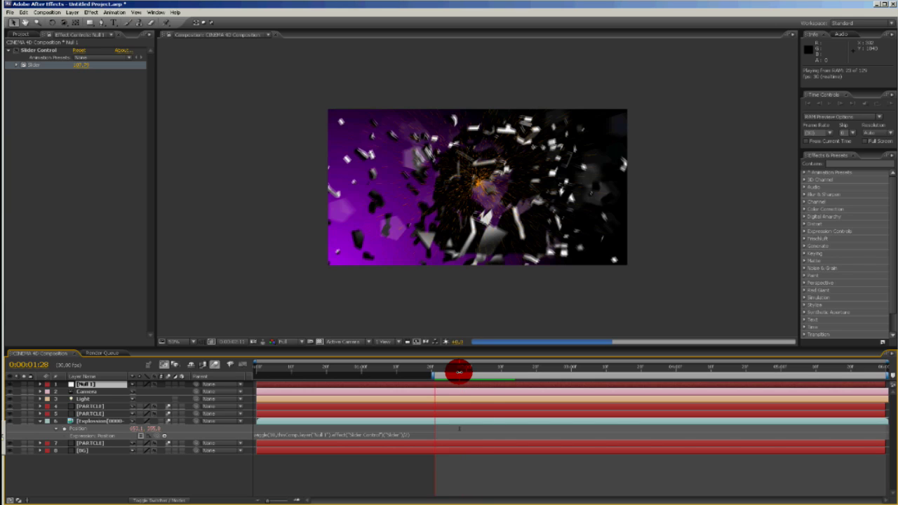
- Add an adjustment layer above all other layers and apply a Curves effect to it
click(459, 371)
key(ctrl+alt+y)
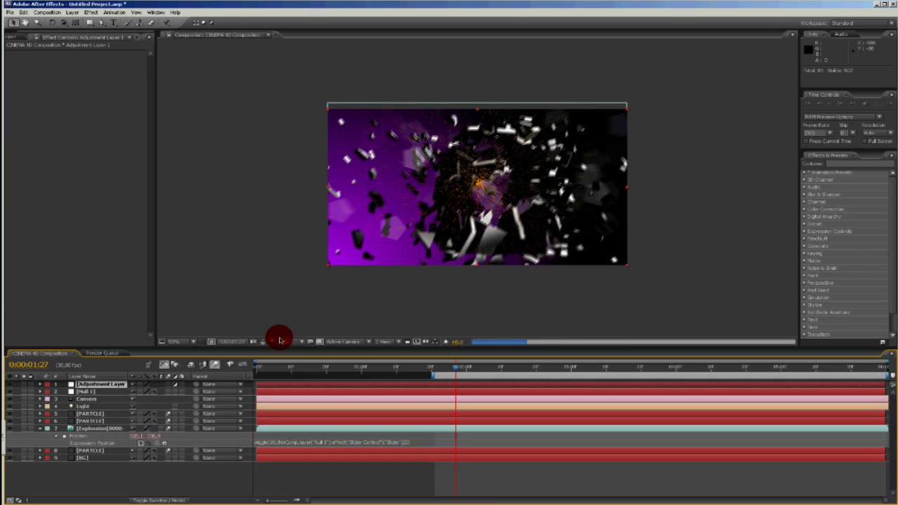
click(91, 11)
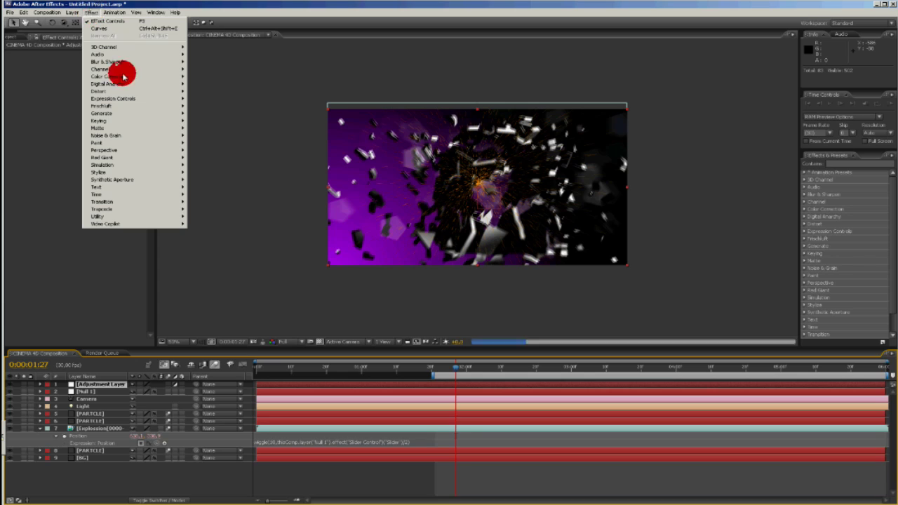
mouse_move(171, 78)
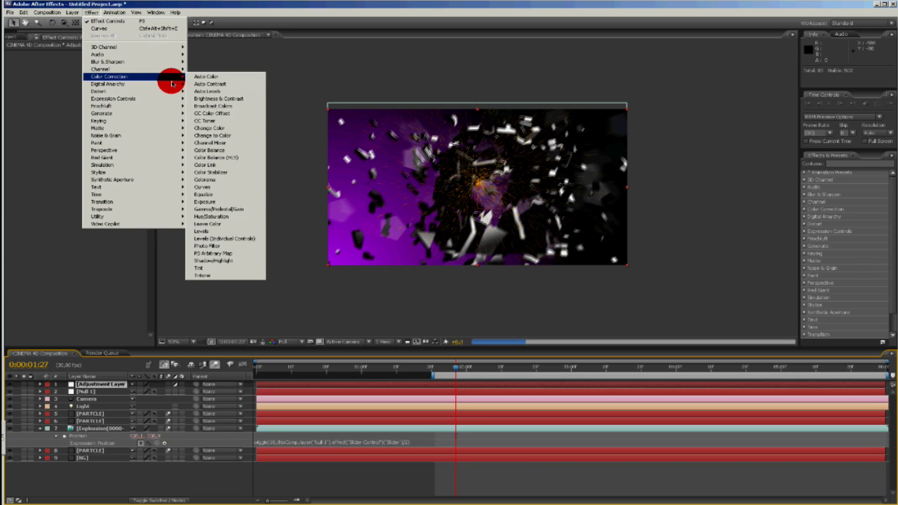
click(205, 186)
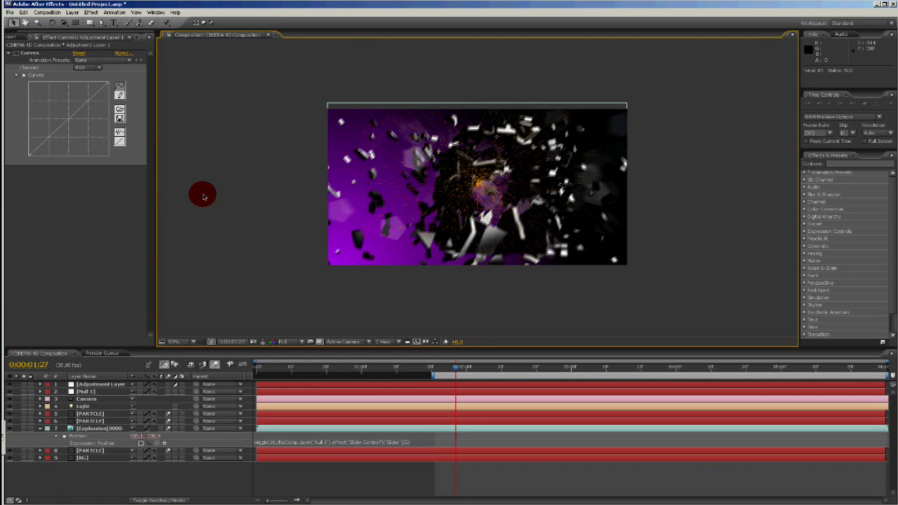
- Keyframe the adjustment layer's Curves for a colored flash at 0:00:01:17, lowering the Blue channel curve and raising the Red channel curve
drag(63, 124, 48, 98)
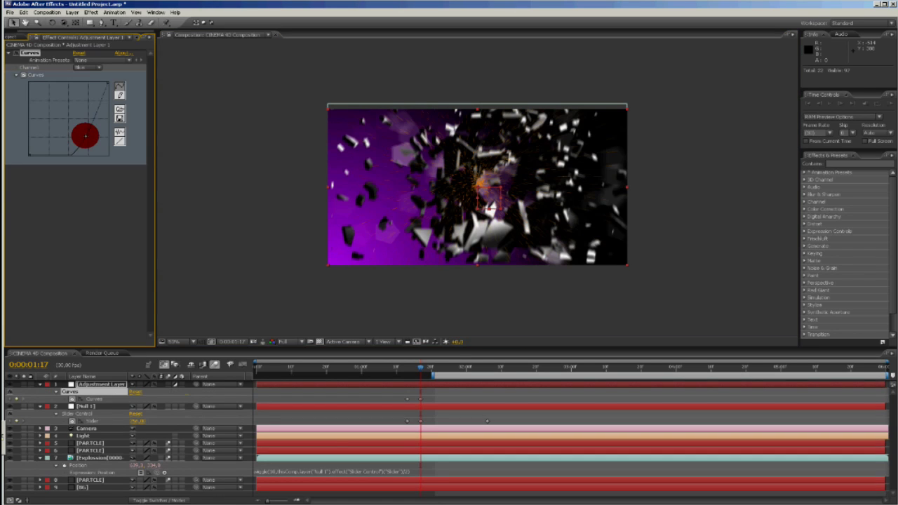
mouse_move(85, 136)
mouse_down()
mouse_move(92, 141)
mouse_move(79, 153)
mouse_move(82, 127)
mouse_up()
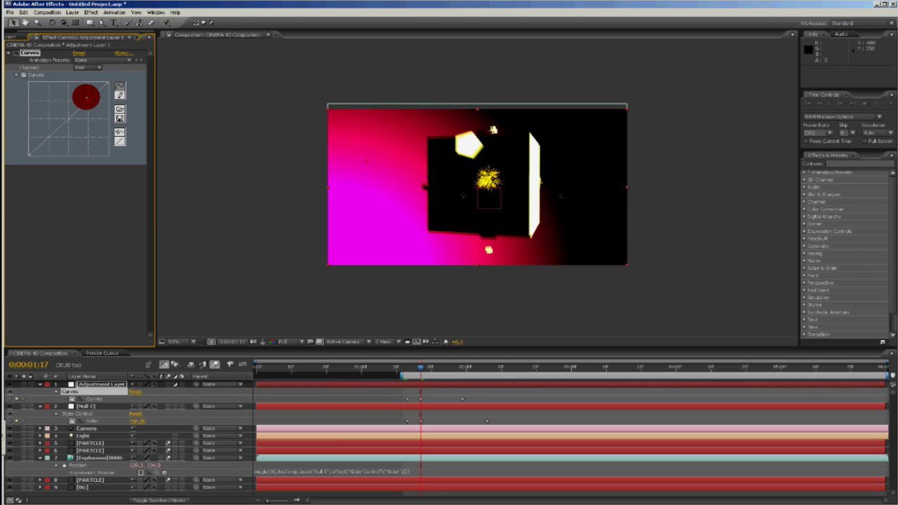
drag(68, 118, 79, 81)
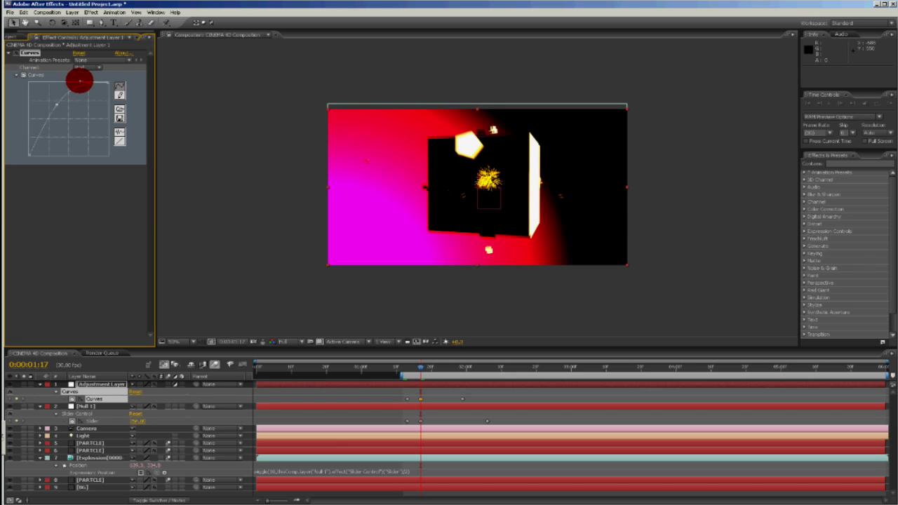
- Lower the Blue channel curve further in the adjustment layer's Curves effect at 0:00:01:17
click(88, 68)
click(92, 83)
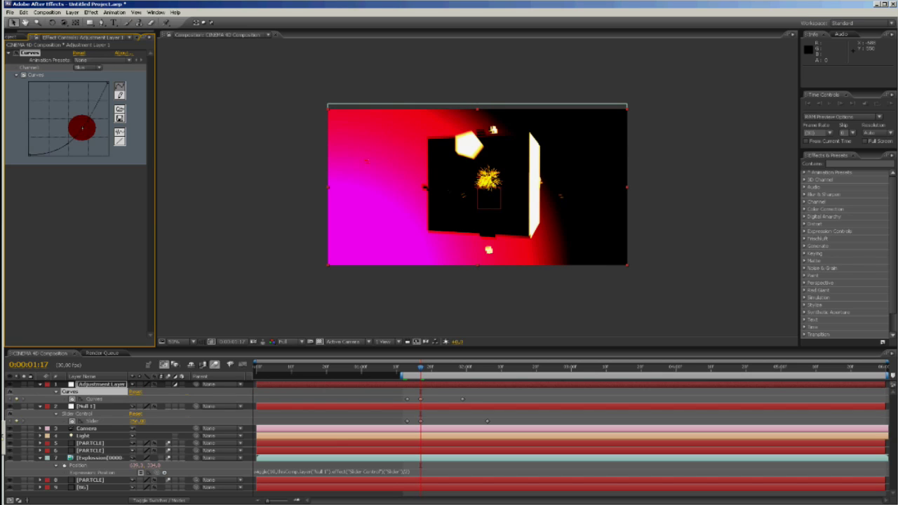
drag(82, 127, 151, 197)
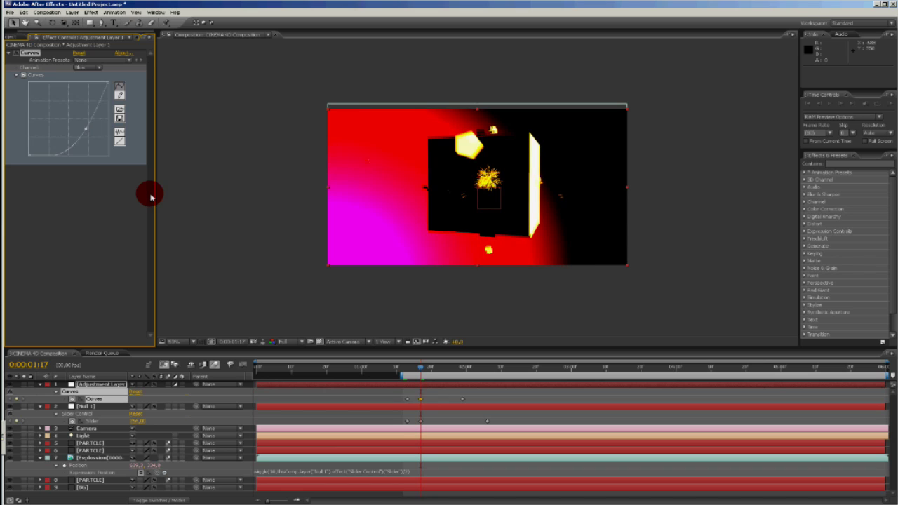
- Shorten the flash by moving the first Curves keyframe to 0:00:01:14 and the last one back to about 0:00:01:23
click(415, 370)
click(414, 371)
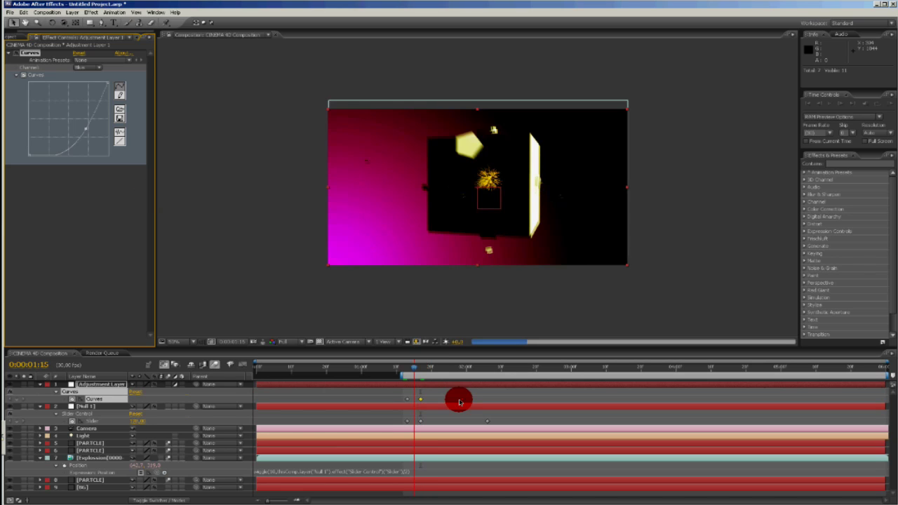
drag(460, 400, 442, 399)
click(407, 401)
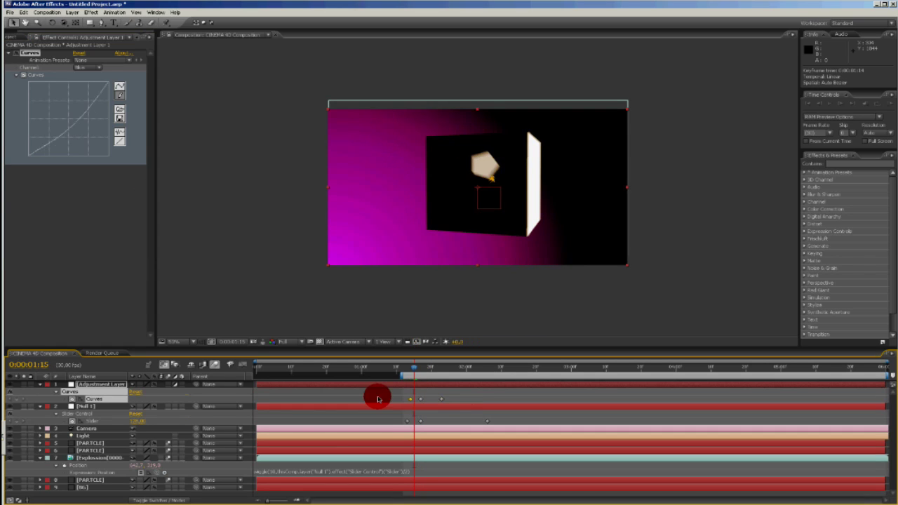
- Check the retimed Curves flash at 0:00:01:17 and 0:00:02:01
key(ctrl+s)
click(361, 270)
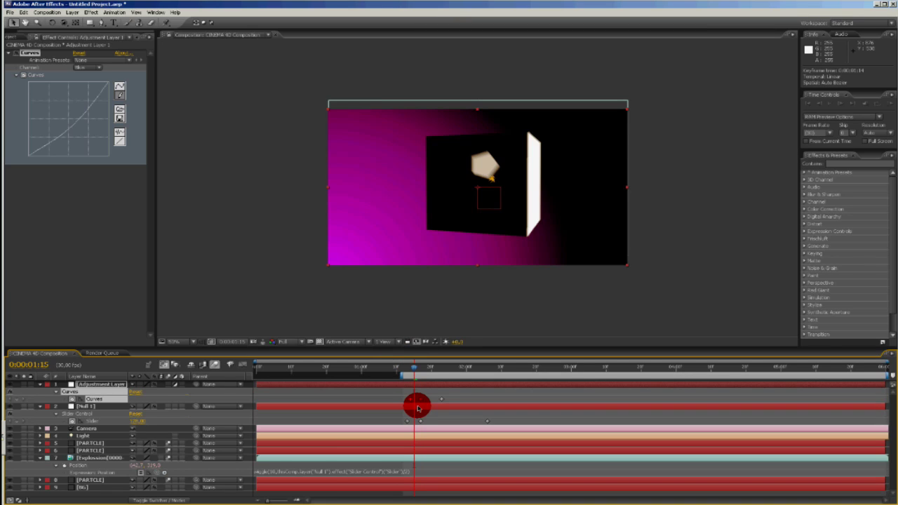
click(422, 369)
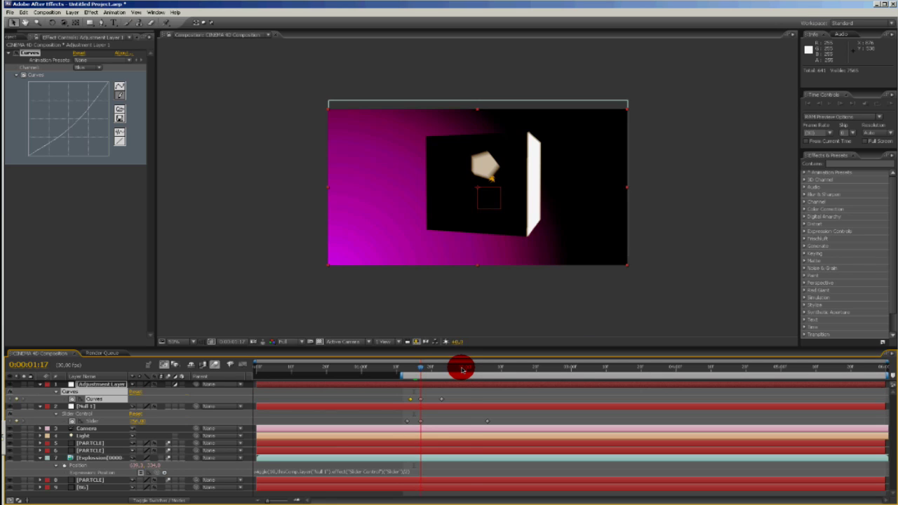
drag(462, 370, 470, 374)
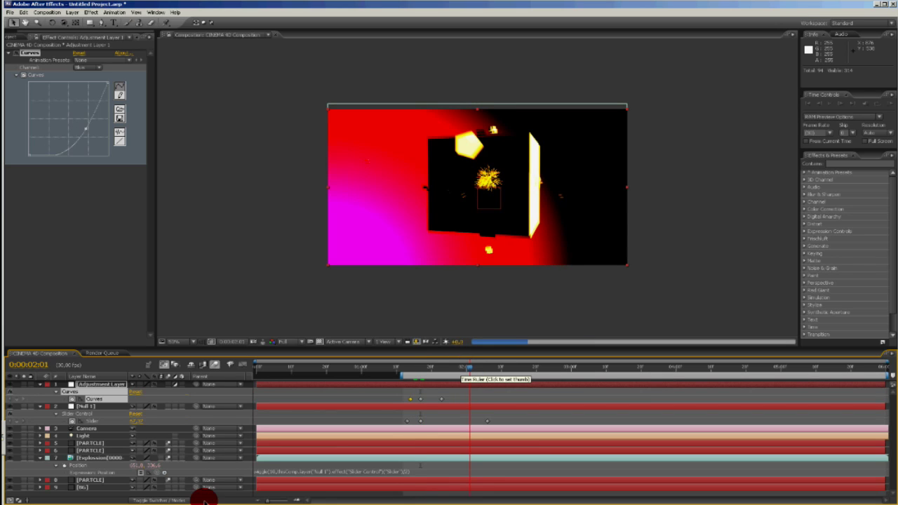